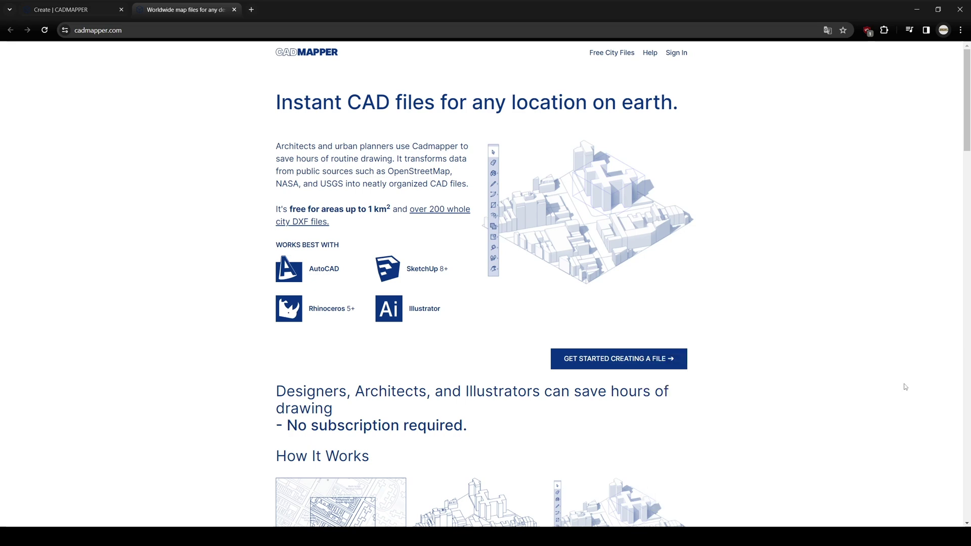
- Read through the Cadmapper home page about how it works, the file size limits and the free whole-city files
scroll(905, 387, down, 5)
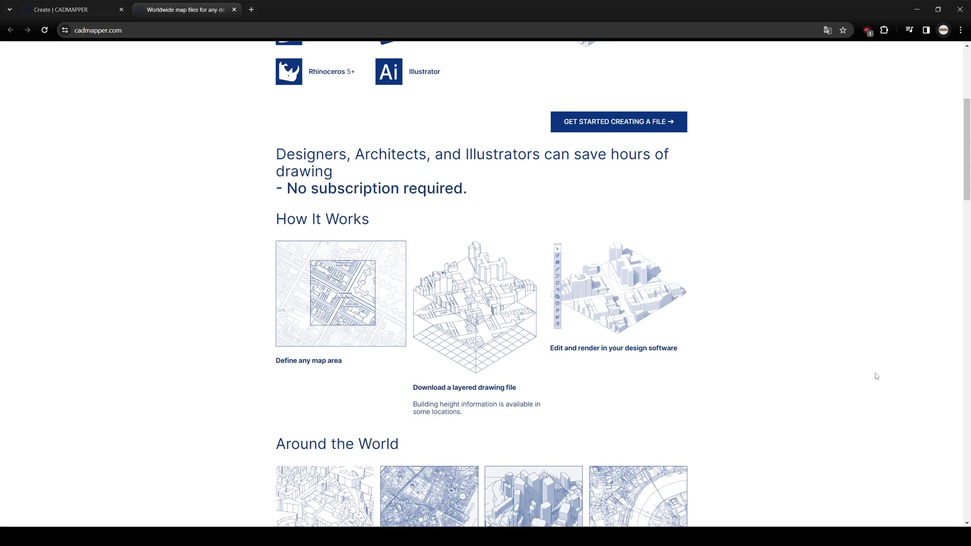
scroll(877, 376, down, 5)
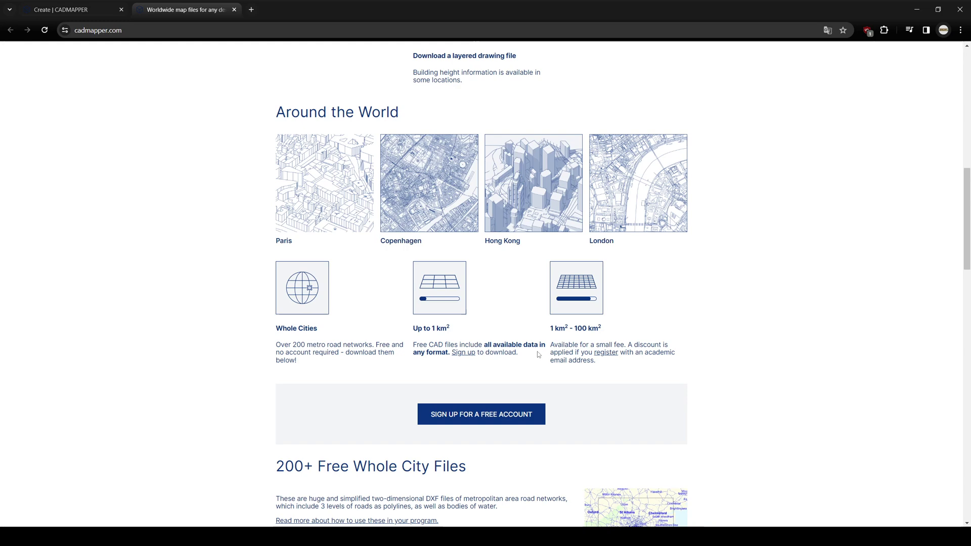
scroll(536, 354, down, 3)
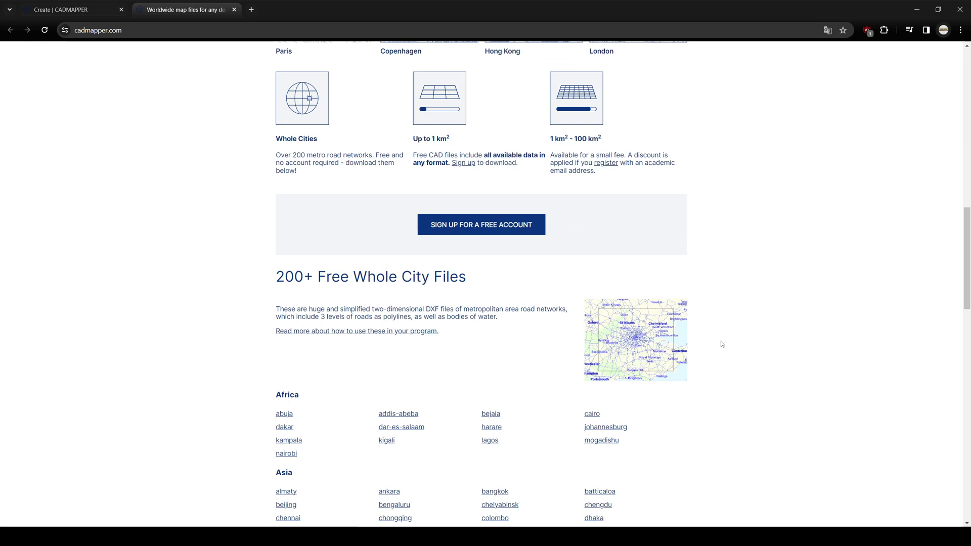
- Resize the Istanbul map selection to a 1.00 km free-file area and create the SketchUp 2015+ file
click(81, 7)
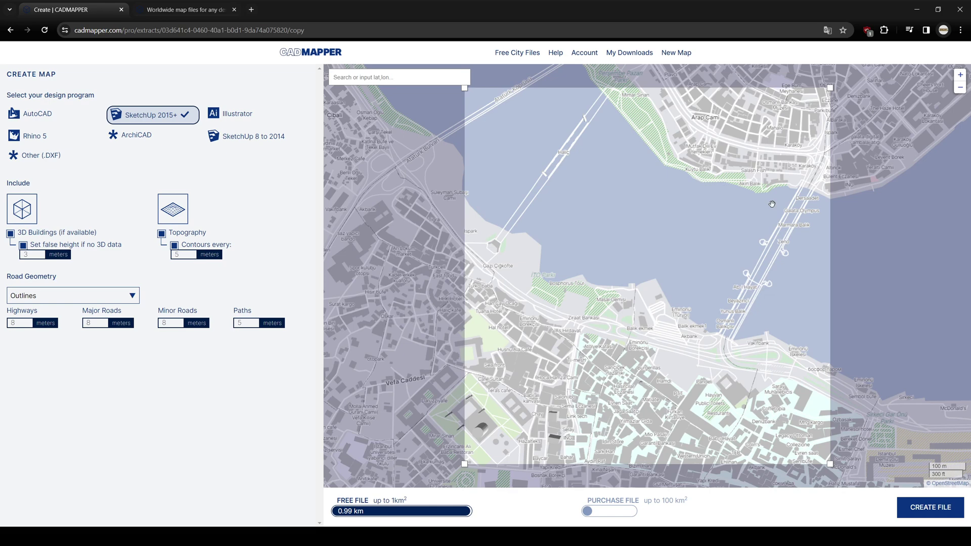
drag(830, 88, 886, 78)
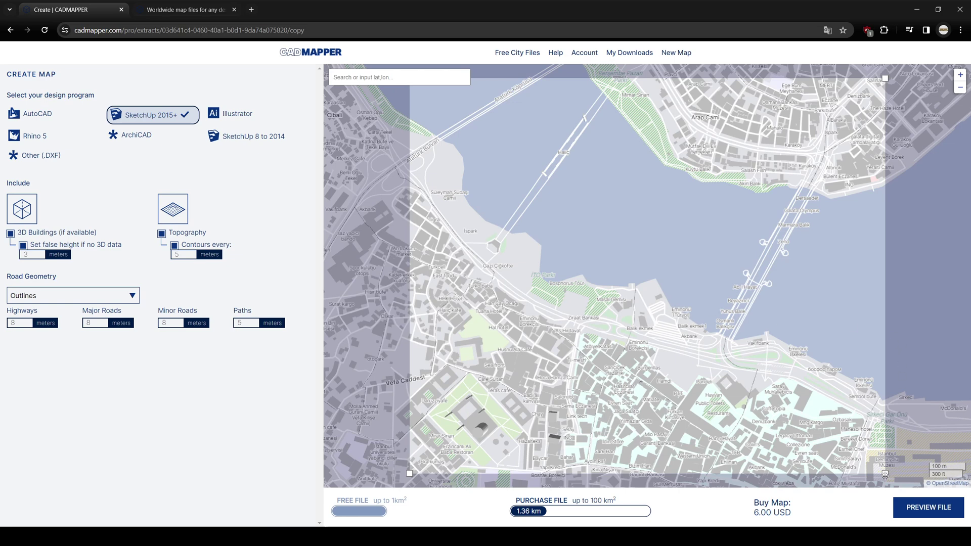
drag(886, 474, 856, 440)
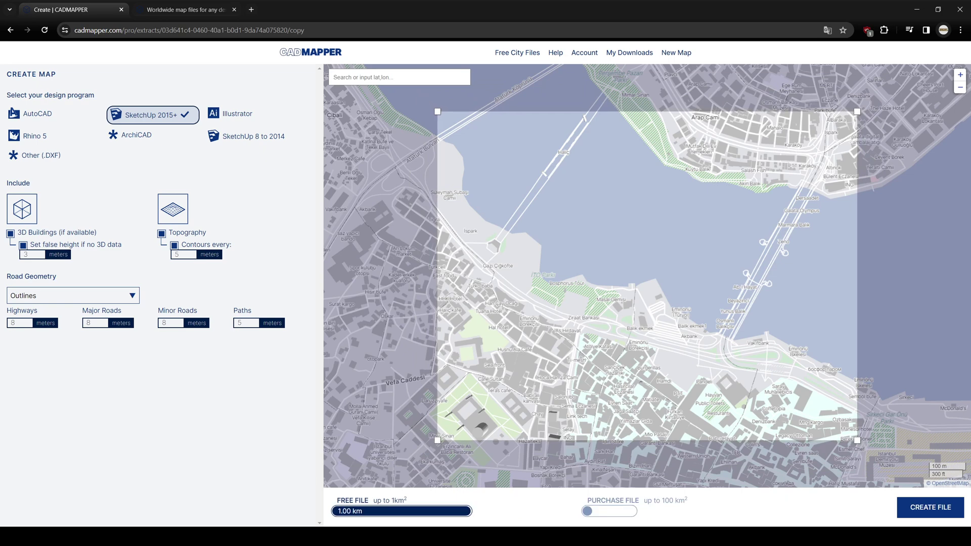
click(929, 509)
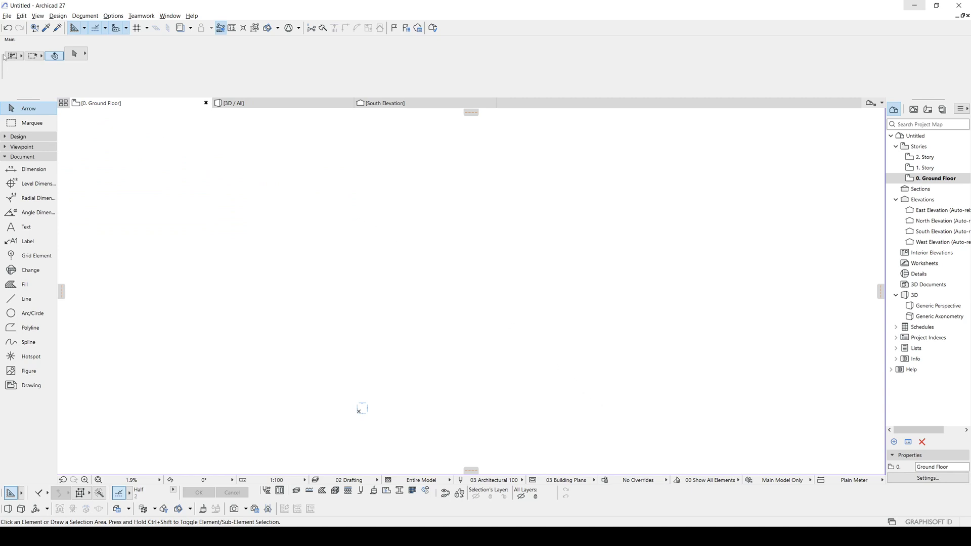
- Switch to Archicad and merge the SketchUp file cadmapper-istanbul-istanbul-tr.skp into the untitled project
click(7, 15)
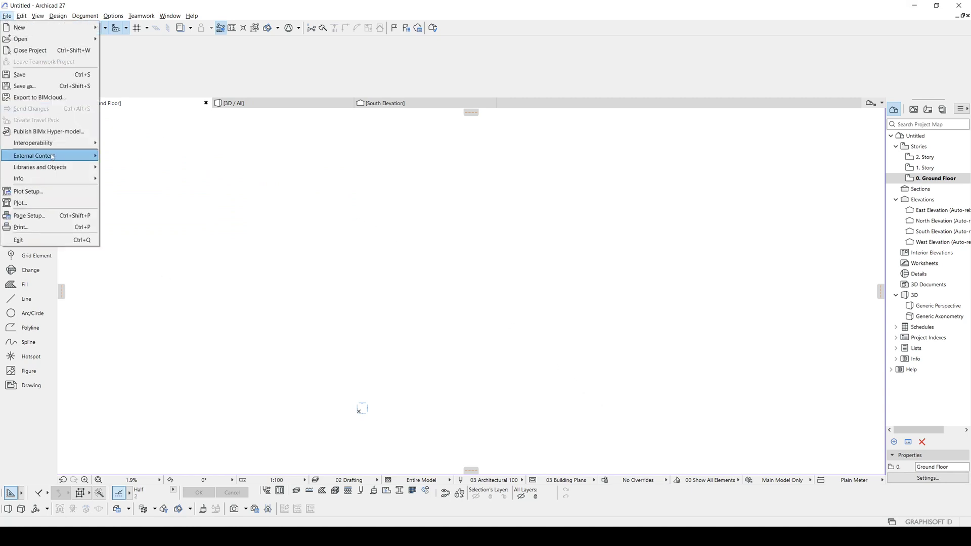
mouse_move(63, 161)
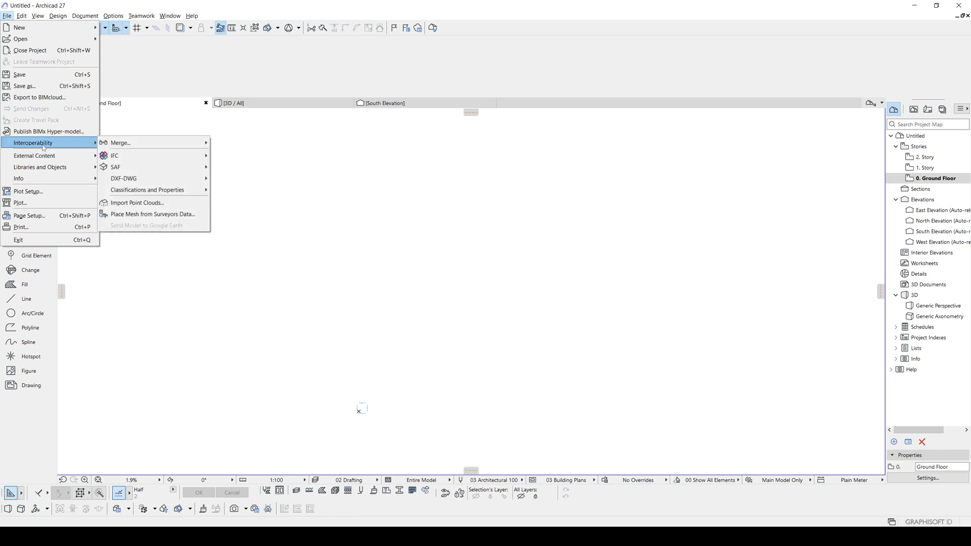
mouse_move(154, 144)
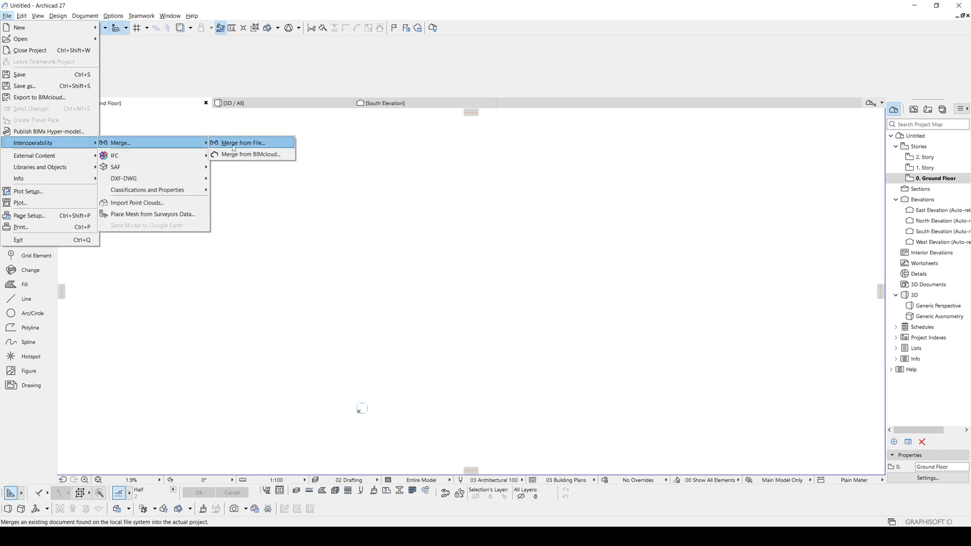
click(241, 147)
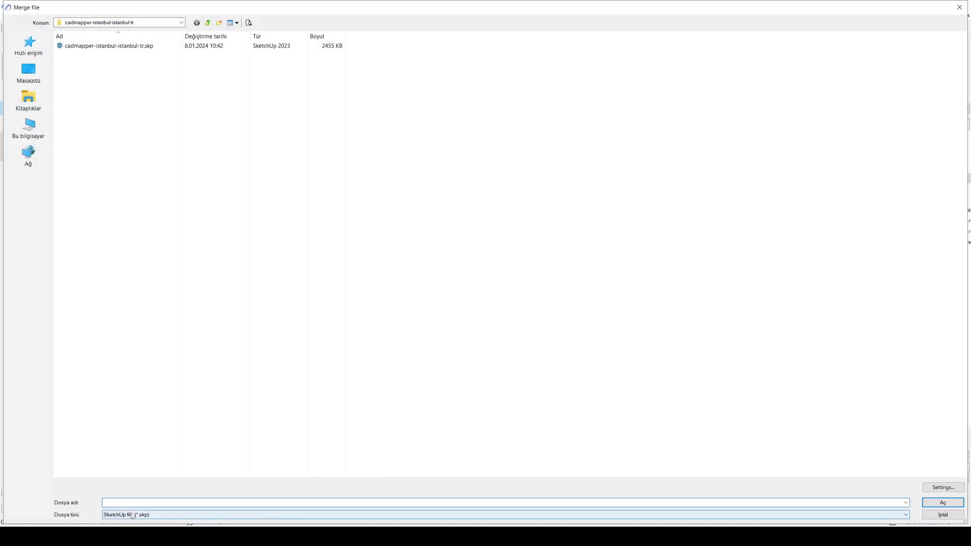
click(125, 515)
click(127, 470)
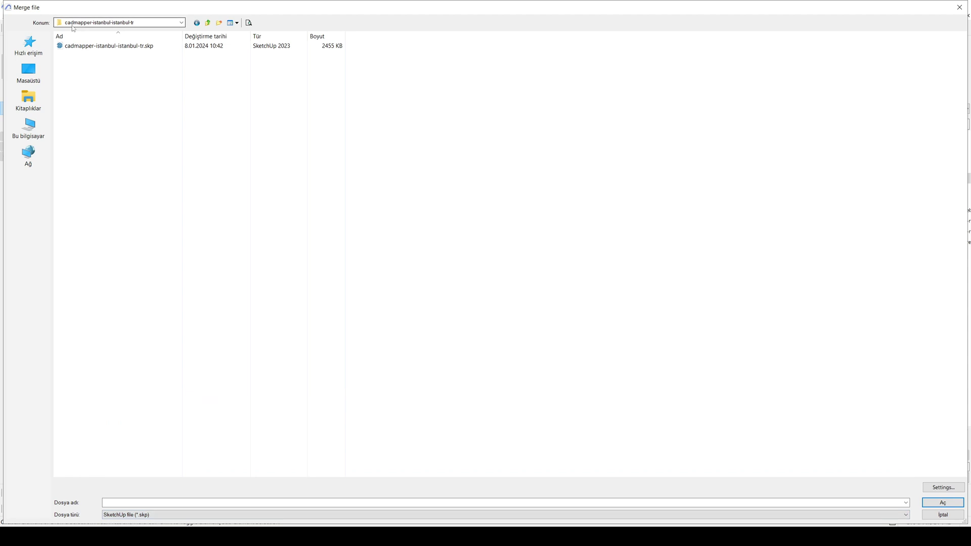
click(106, 49)
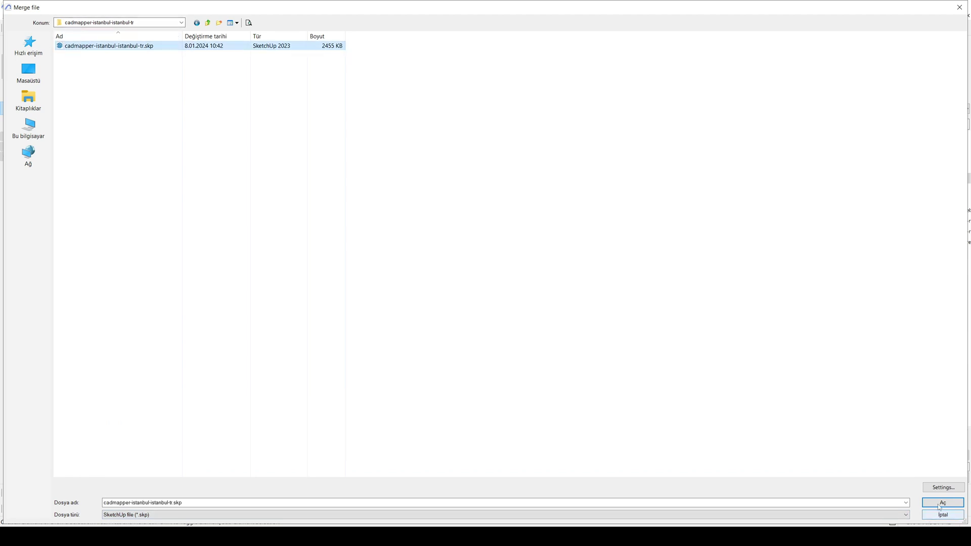
click(942, 503)
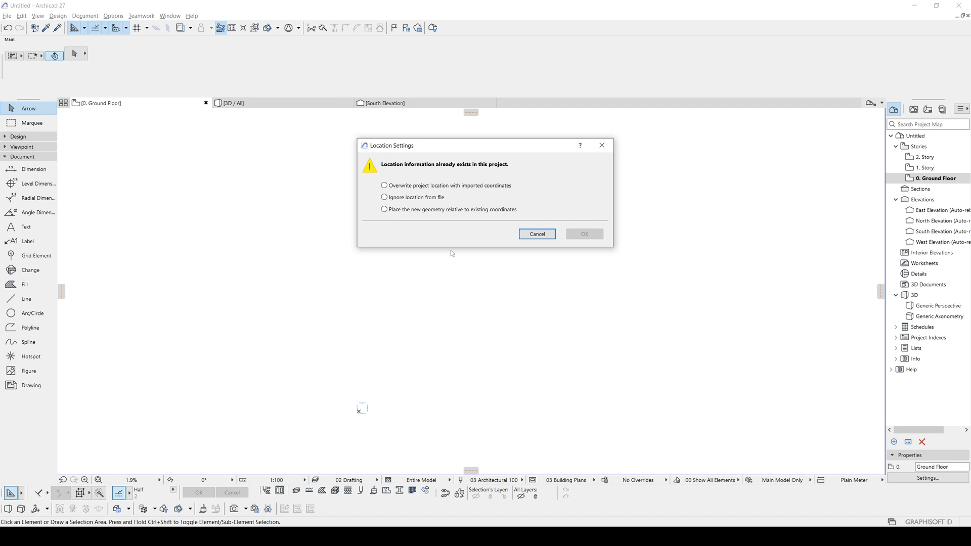
- Overwrite the project location with the imported coordinates and place the merged map beside the project origin on the ground floor plan
click(412, 186)
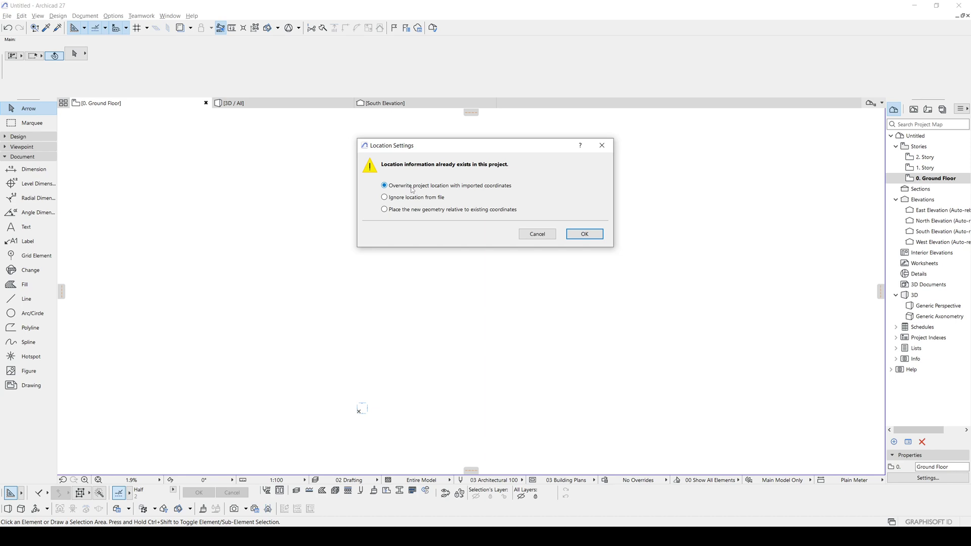
click(585, 234)
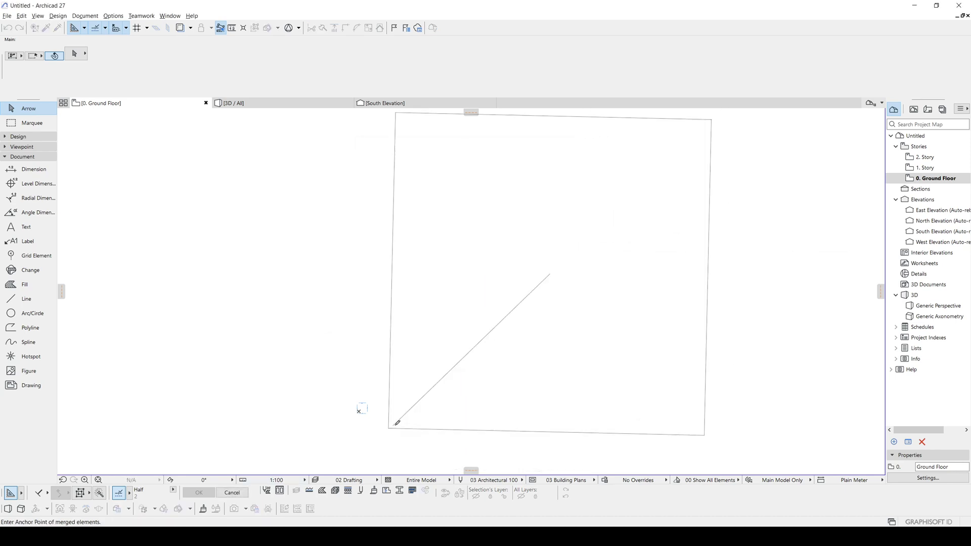
click(408, 400)
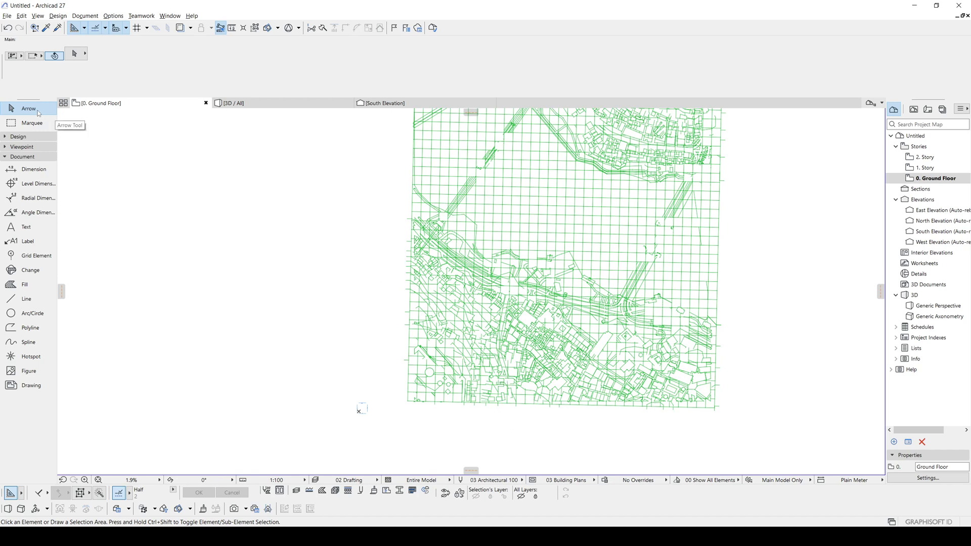
- Rotate the merged map about its lower-left corner until its lower edge is horizontal
drag(616, 362, 440, 271)
drag(775, 433, 496, 263)
mouse_move(585, 355)
middle_down()
mouse_move(578, 306)
mouse_move(575, 314)
middle_up()
key(ctrl+e)
click(394, 359)
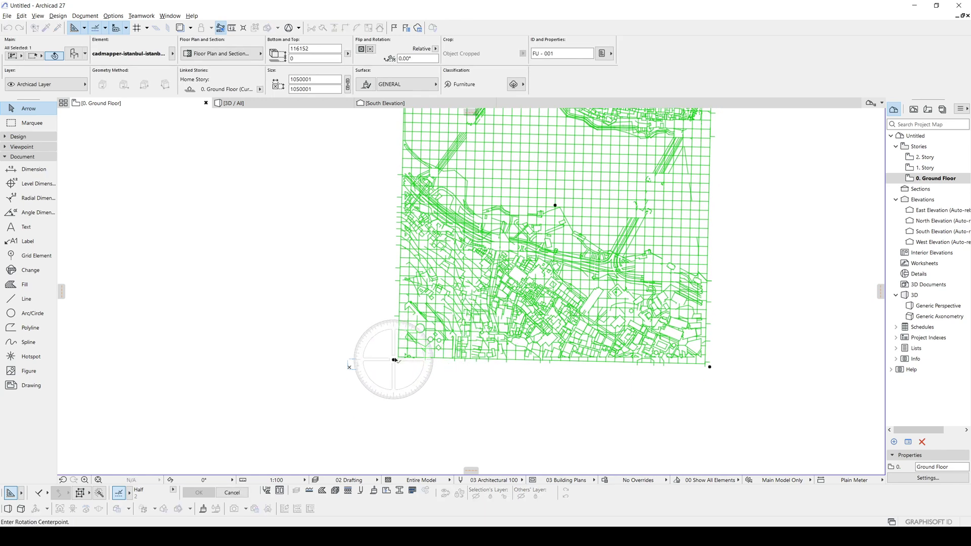
click(710, 367)
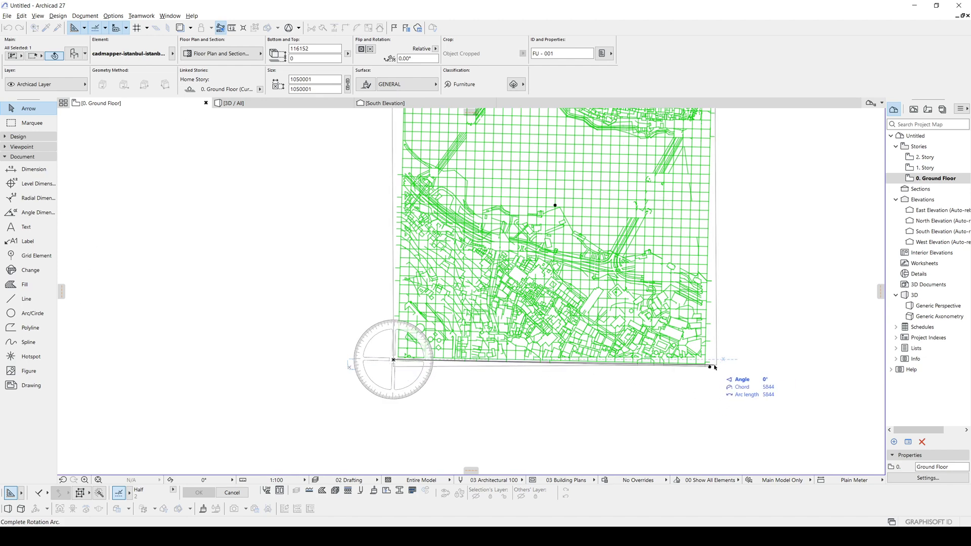
click(709, 359)
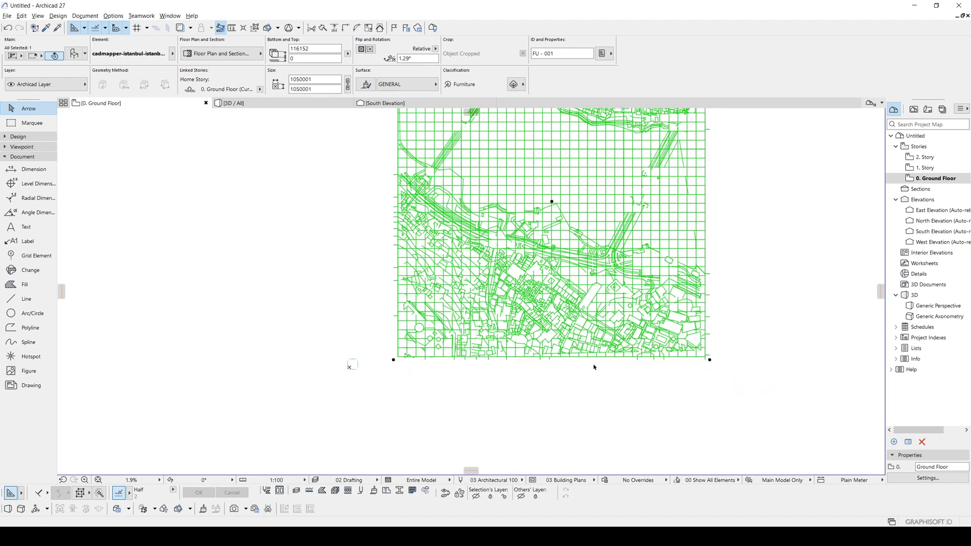
- Move the map by its lower-left corner onto the project origin and deselect it
middle_drag(531, 324, 577, 328)
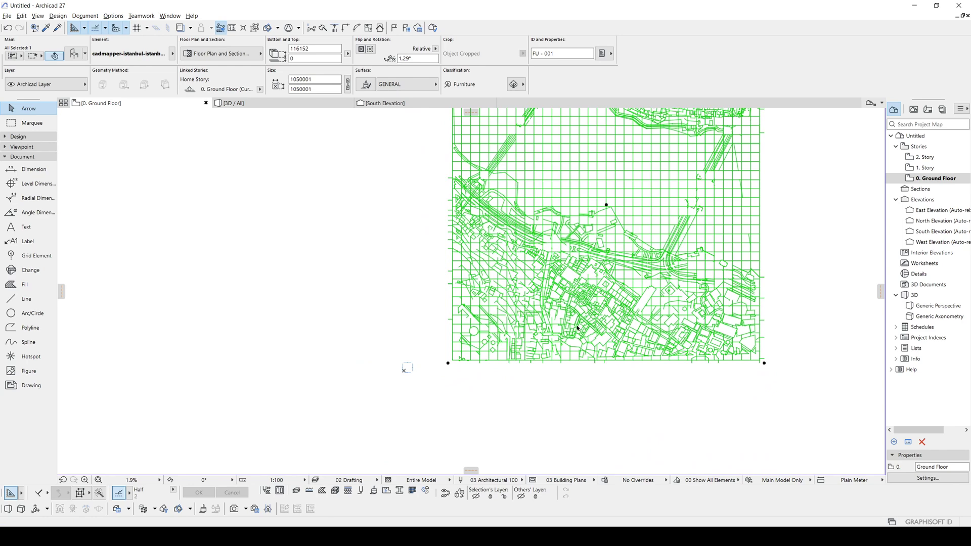
key(ctrl+d)
click(448, 363)
scroll(415, 365, up, 5)
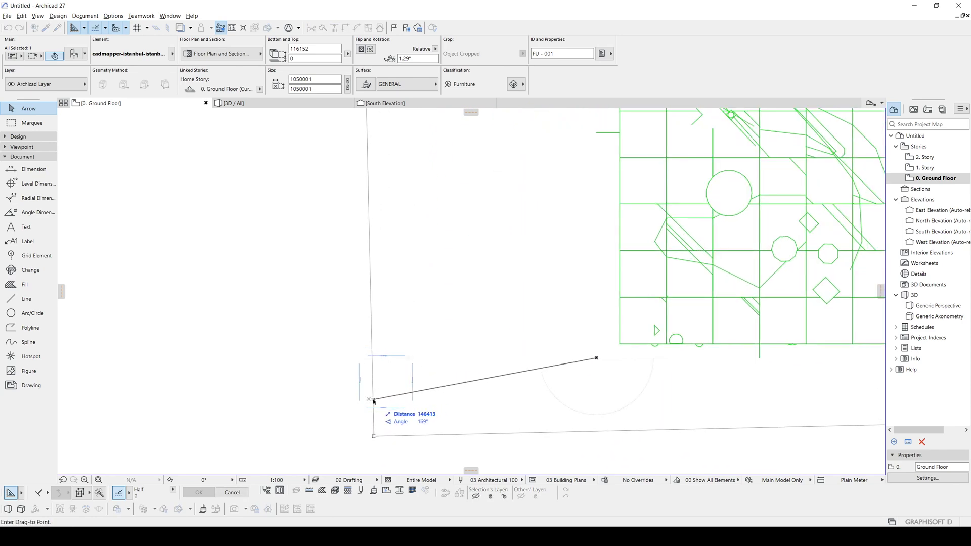
click(371, 401)
key(Escape)
scroll(282, 358, down, 6)
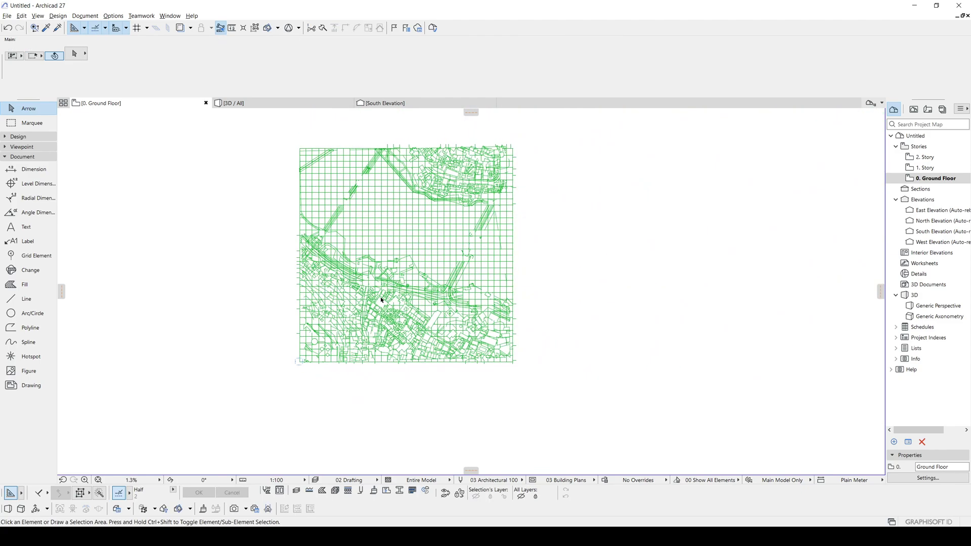
- Open the 3D view and examine the merged city model from several angles, checking how it selects
key(F3)
scroll(408, 313, down, 5)
middle_drag(501, 335, 558, 281)
click(558, 281)
click(862, 276)
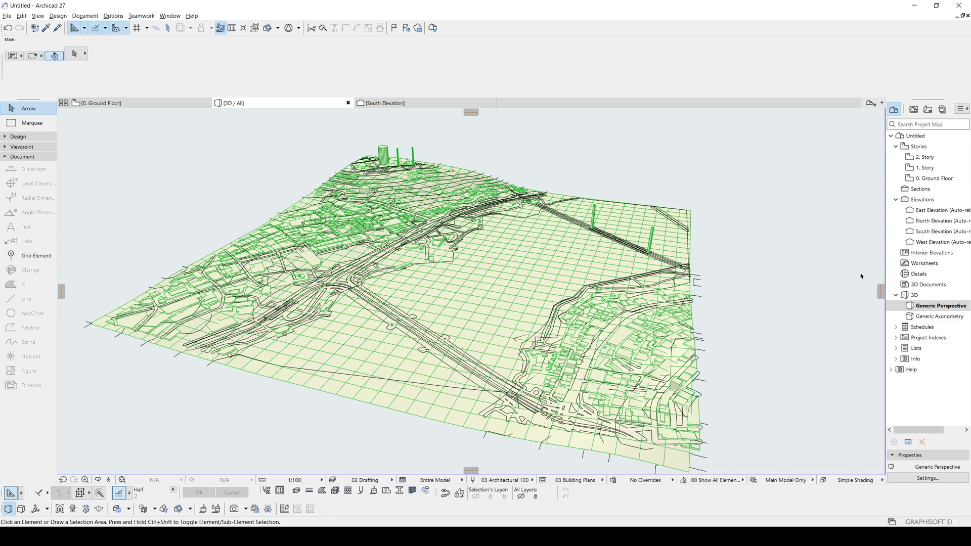
scroll(344, 244, up, 10)
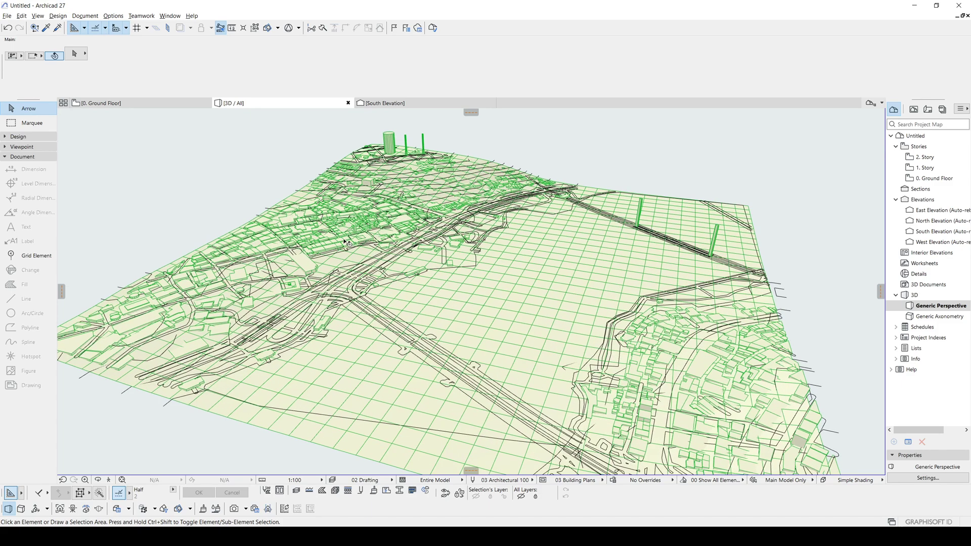
scroll(449, 211, down, 10)
scroll(482, 219, down, 5)
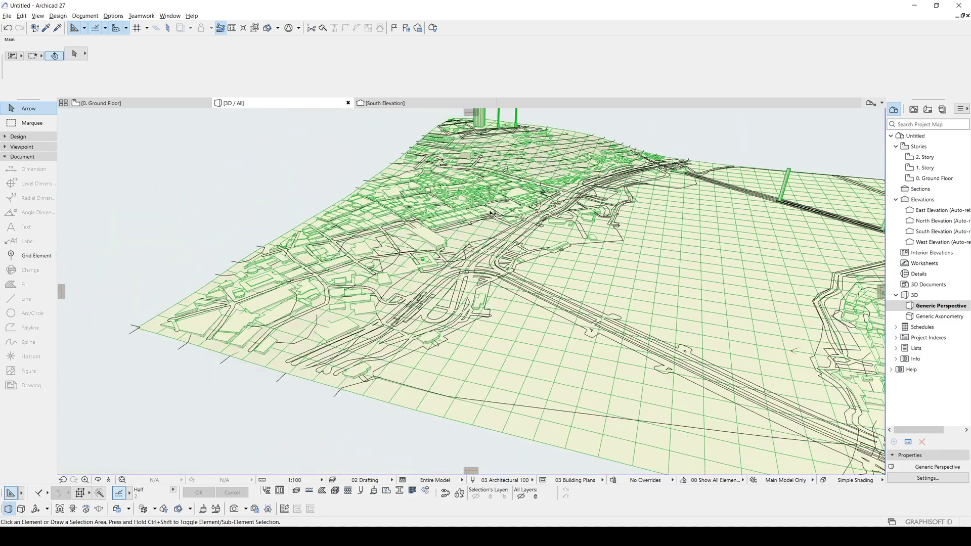
click(483, 219)
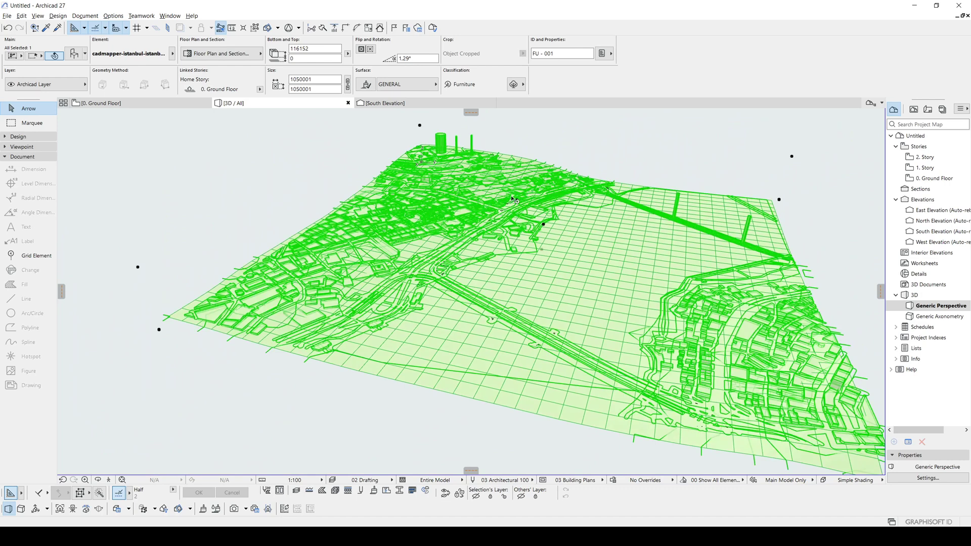
scroll(466, 233, up, 2)
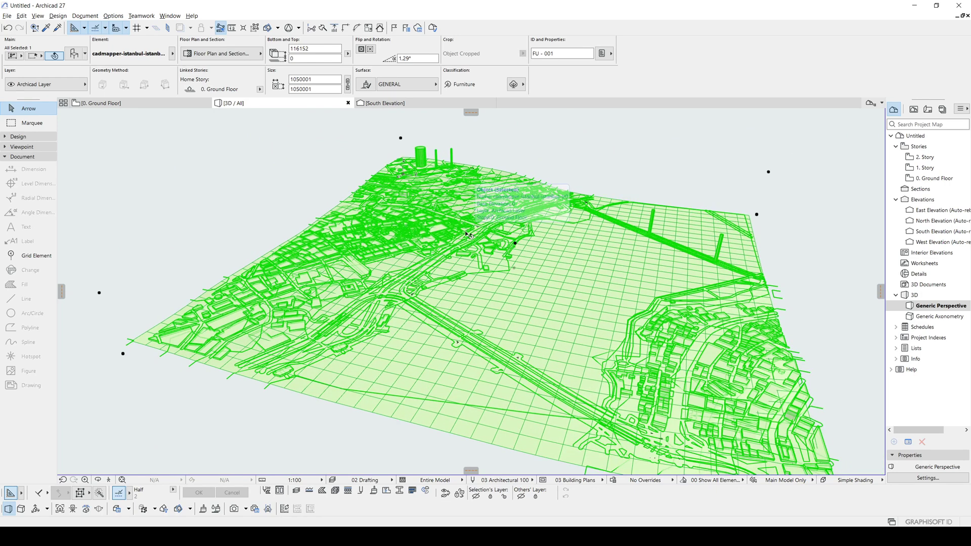
click(843, 330)
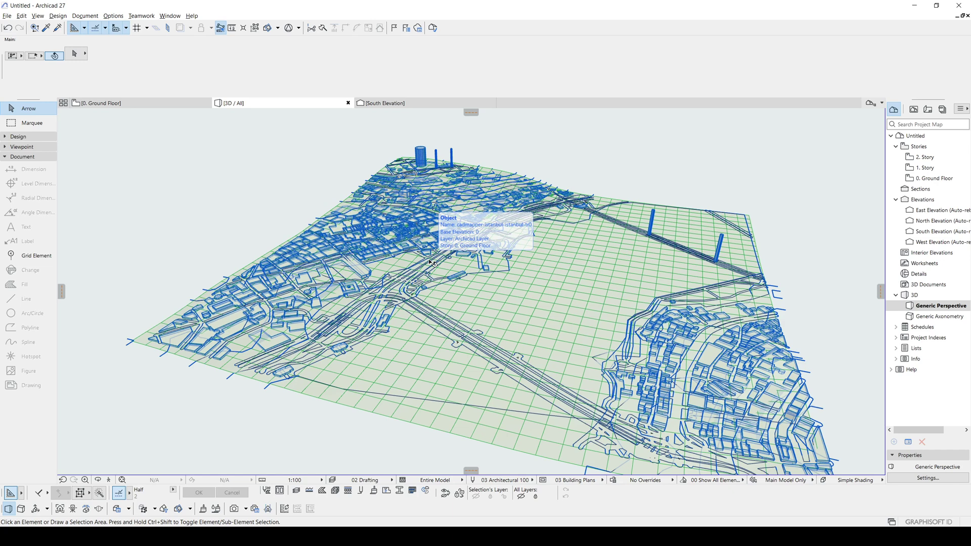
- Convert the merged city object to morphs, continuing despite its complexity, and clear the selection
click(431, 262)
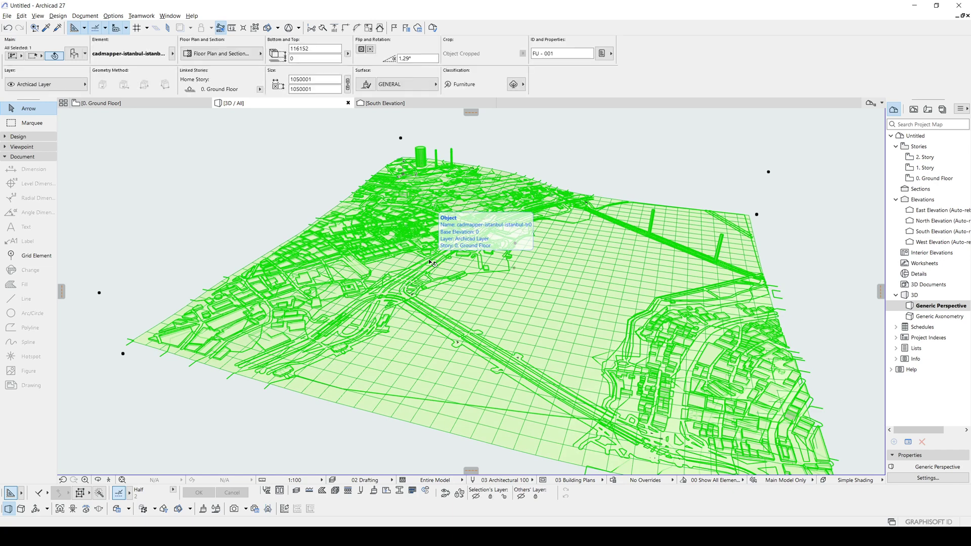
right_click(530, 178)
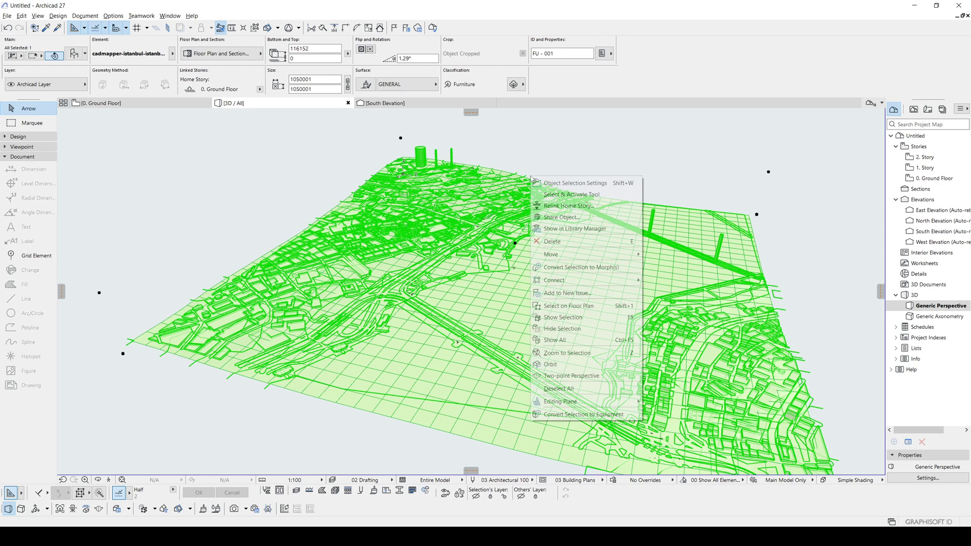
click(554, 269)
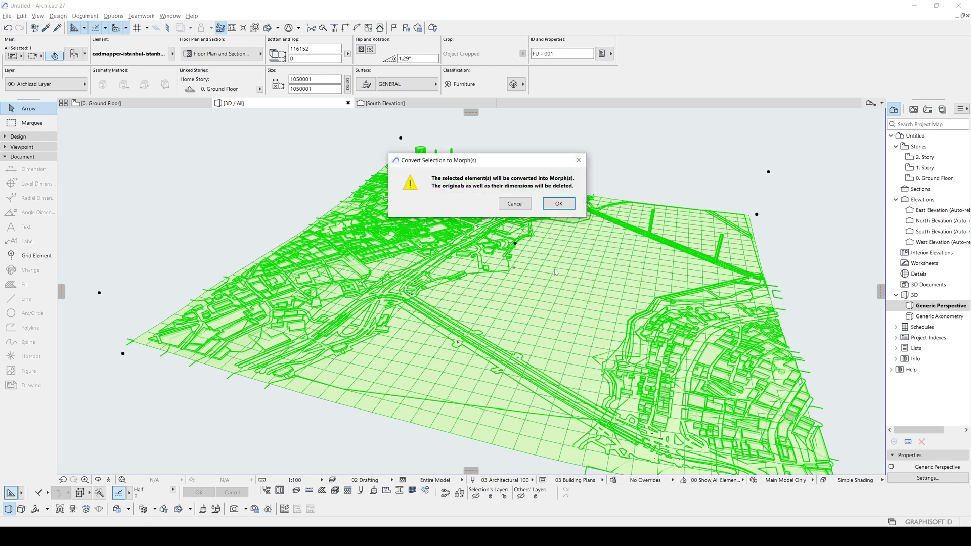
click(559, 208)
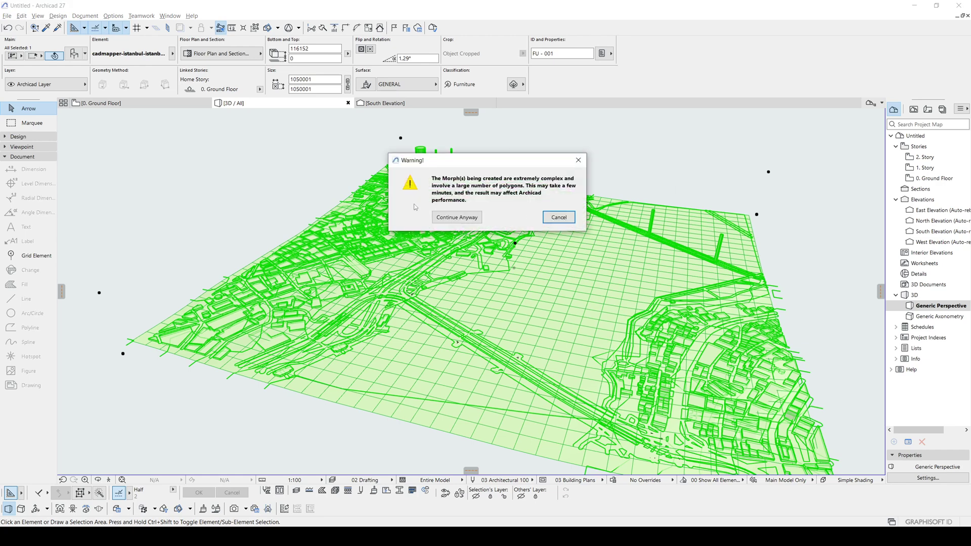
click(455, 218)
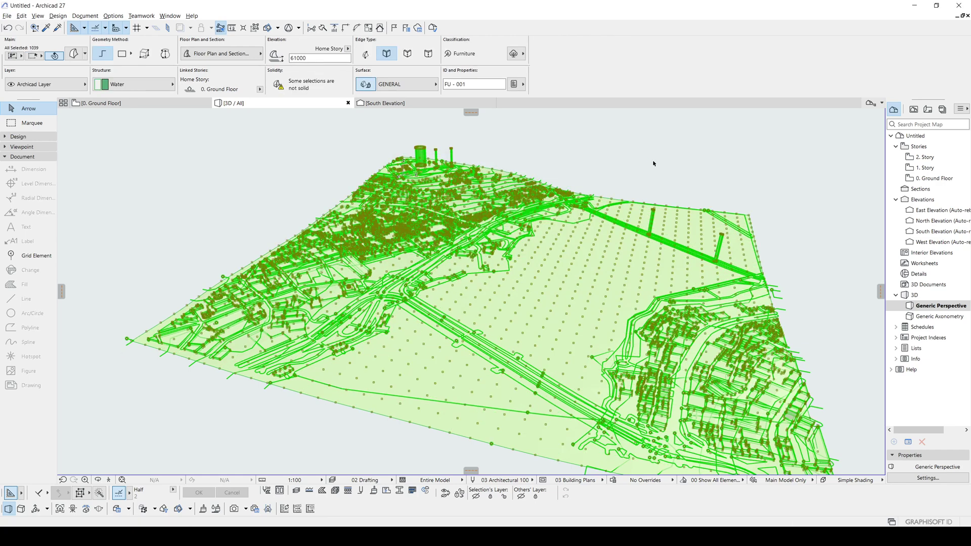
click(653, 163)
scroll(547, 210, up, 5)
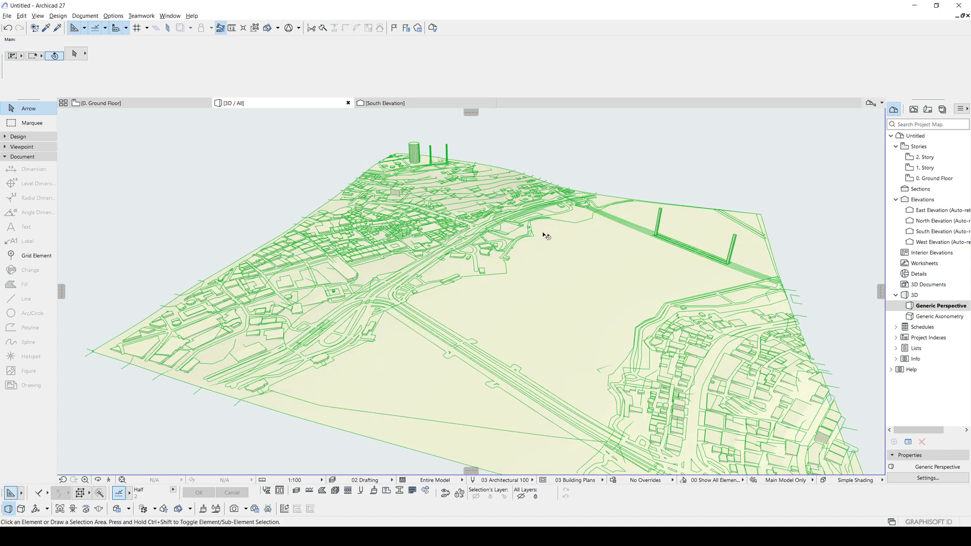
- Isolate the terrain surface morph in the 3D view, clear the selection and examine the terrain on its own
middle_drag(433, 282, 554, 253)
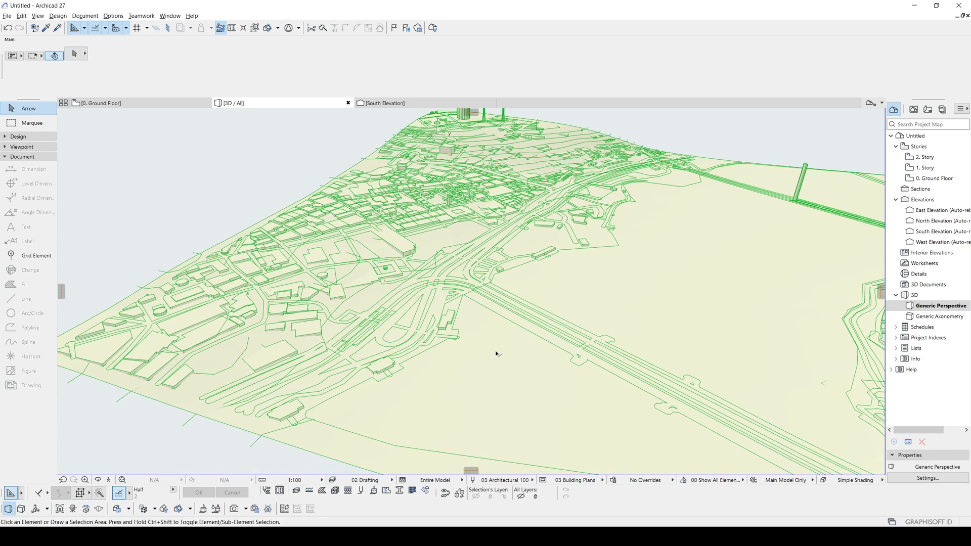
key(ctrl+a)
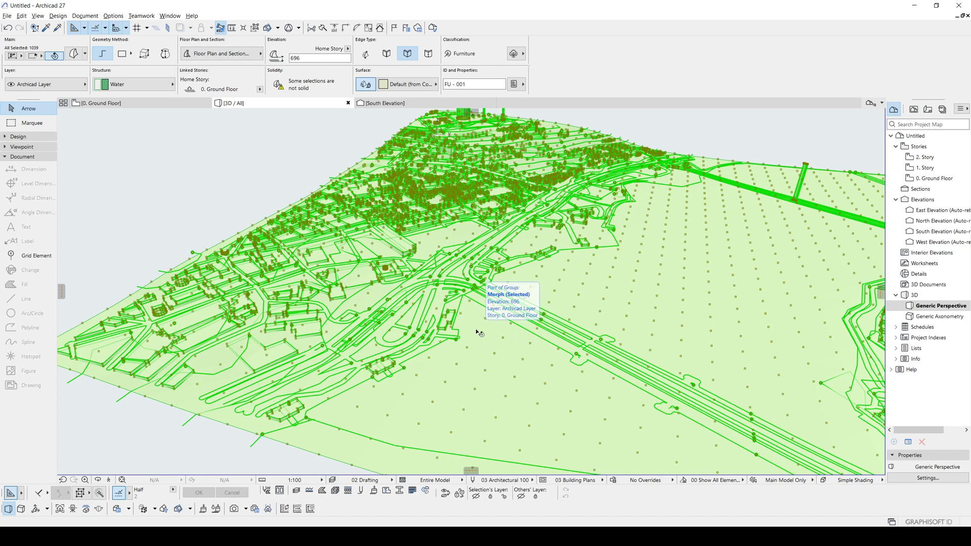
key(Escape)
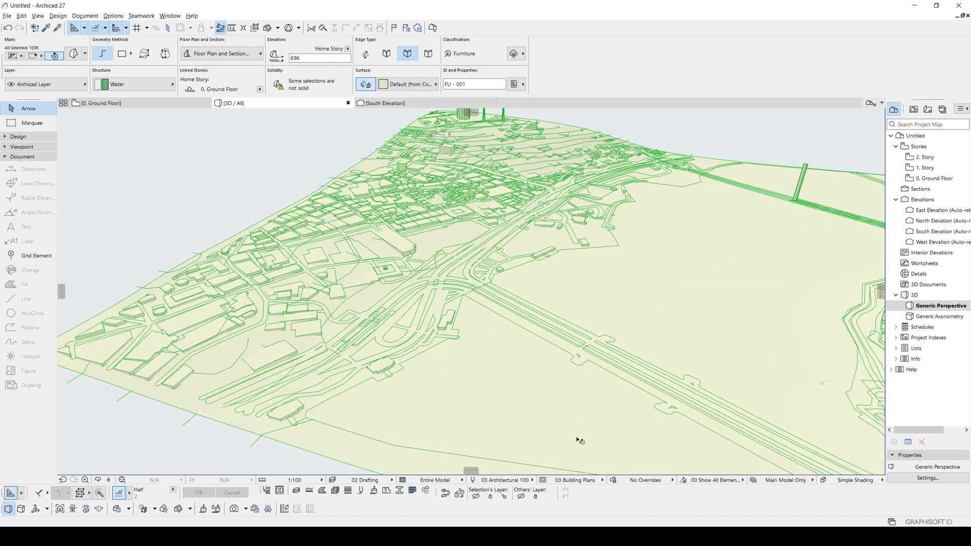
click(201, 119)
click(517, 407)
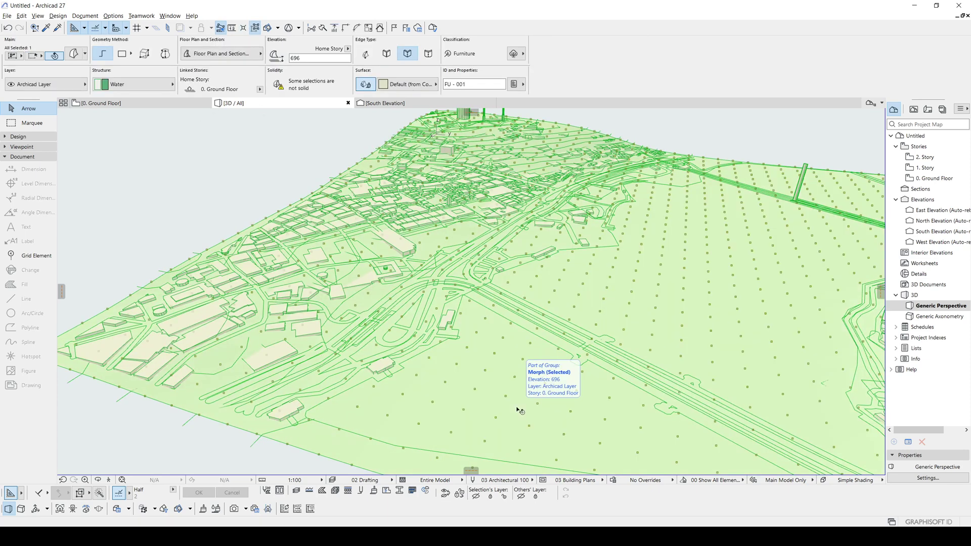
key(F5)
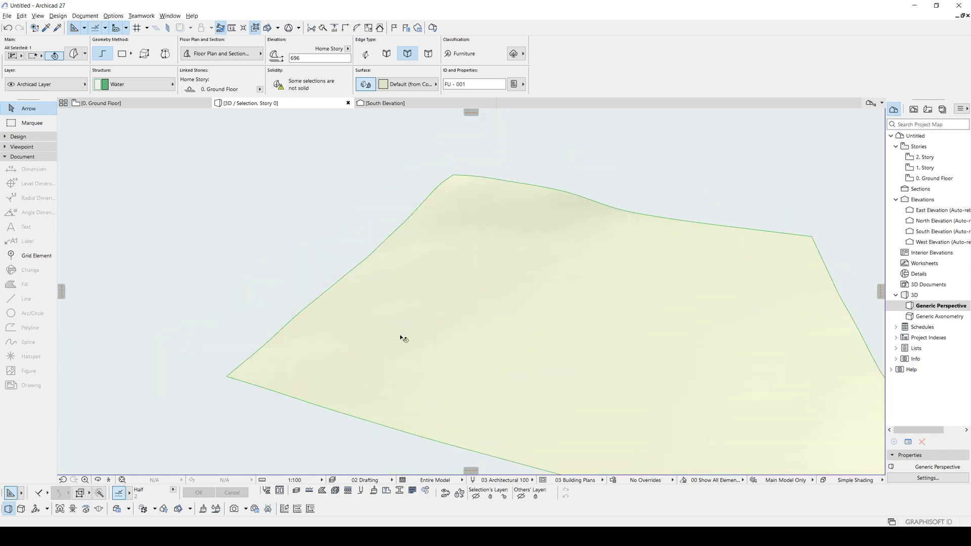
key(Escape)
middle_drag(731, 397, 710, 315)
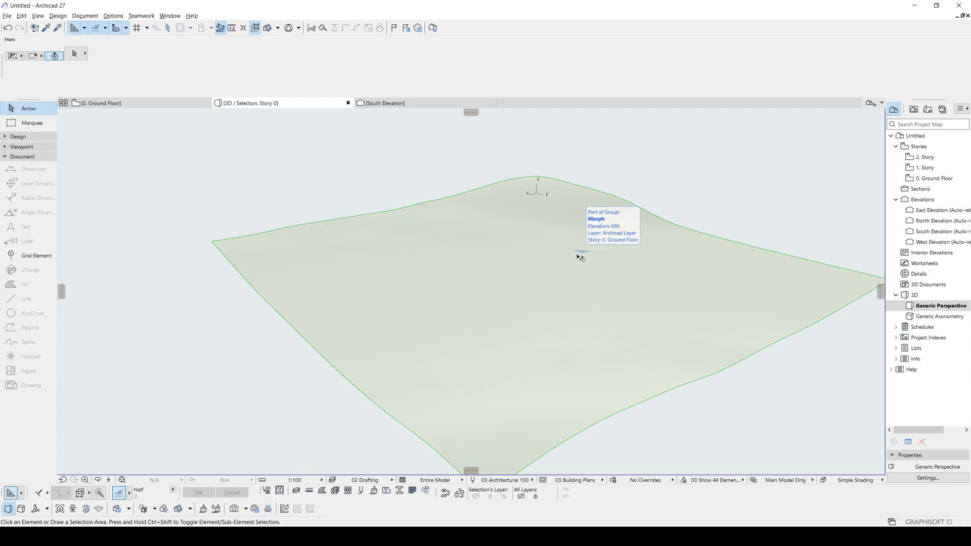
- Show all elements in 3D again and select a single courtyard building to examine it as a separate morph
key(ctrl+F5)
scroll(510, 251, up, 5)
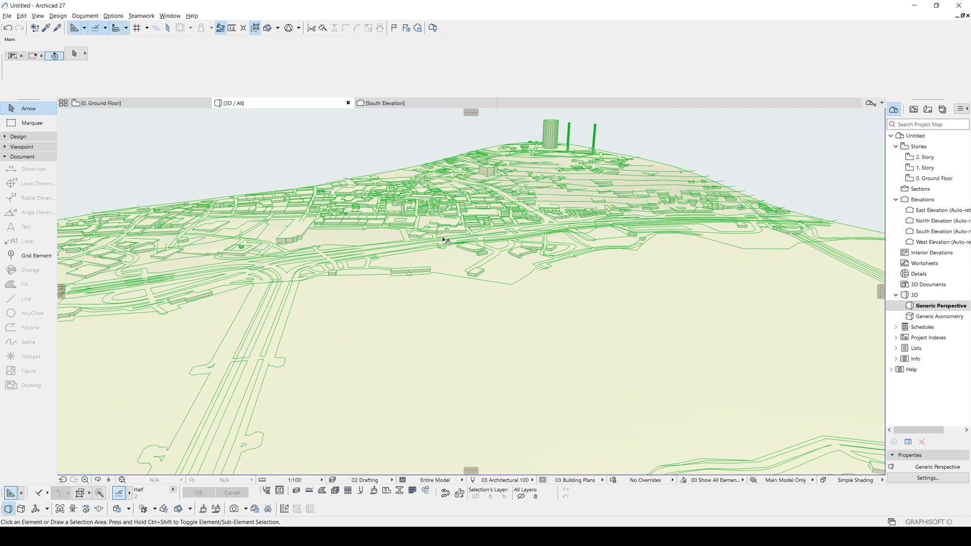
middle_drag(409, 245, 419, 277)
click(495, 269)
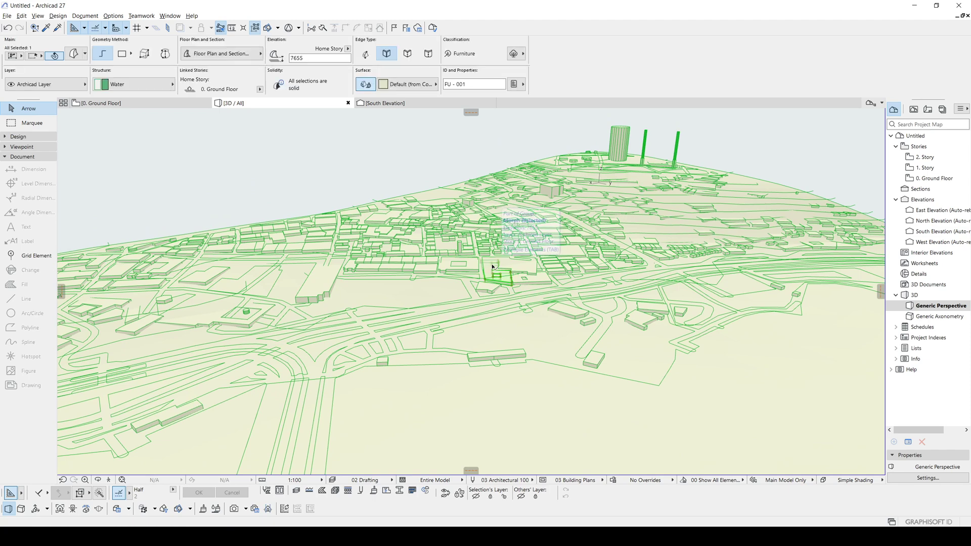
scroll(493, 266, up, 3)
scroll(494, 266, up, 3)
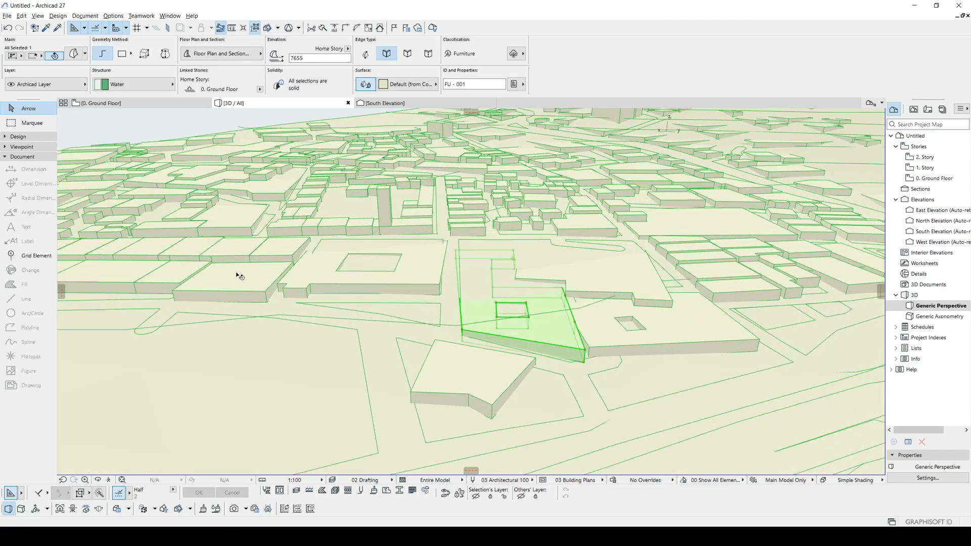
- Select all morphs except the terrain surface, show only that selection in 3D and clear the selection
scroll(376, 289, down, 5)
key(ctrl+a)
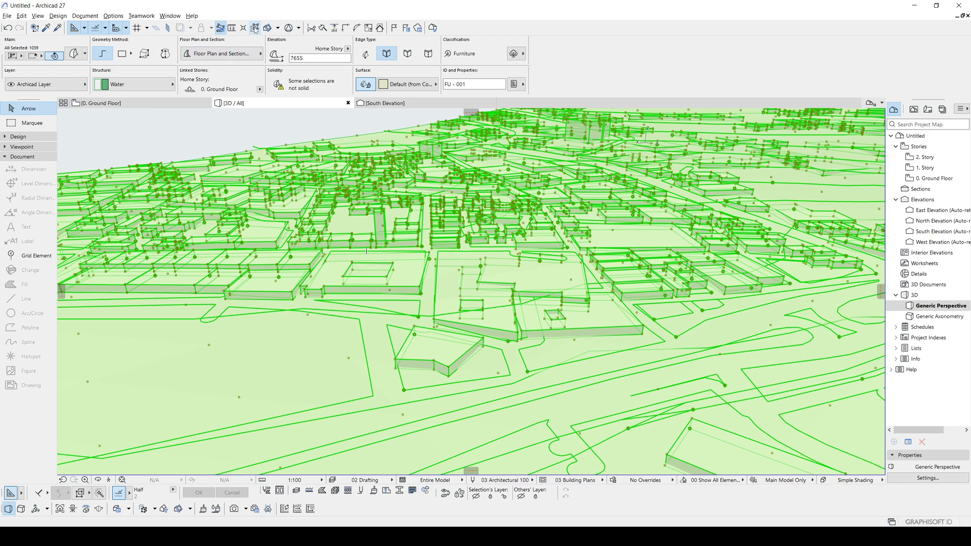
scroll(441, 302, down, 5)
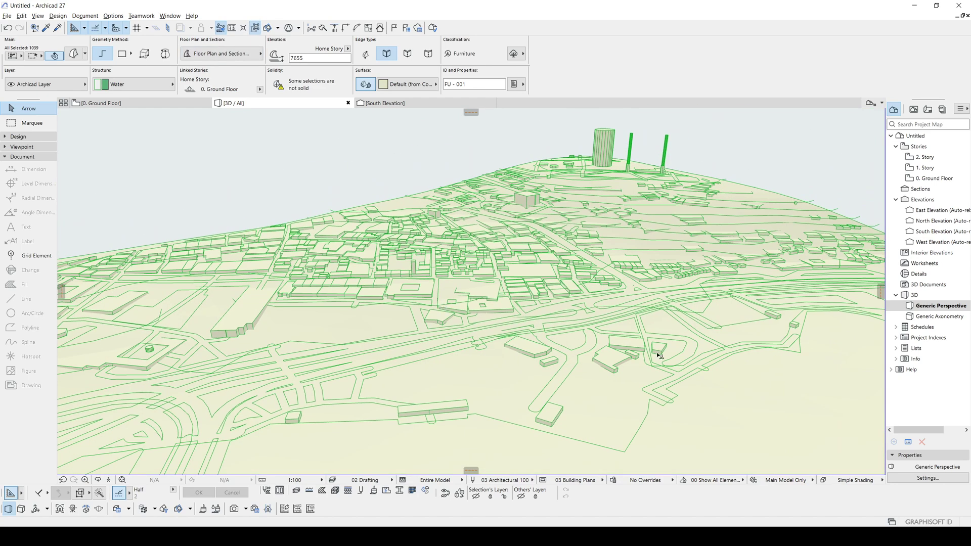
shift+click(751, 380)
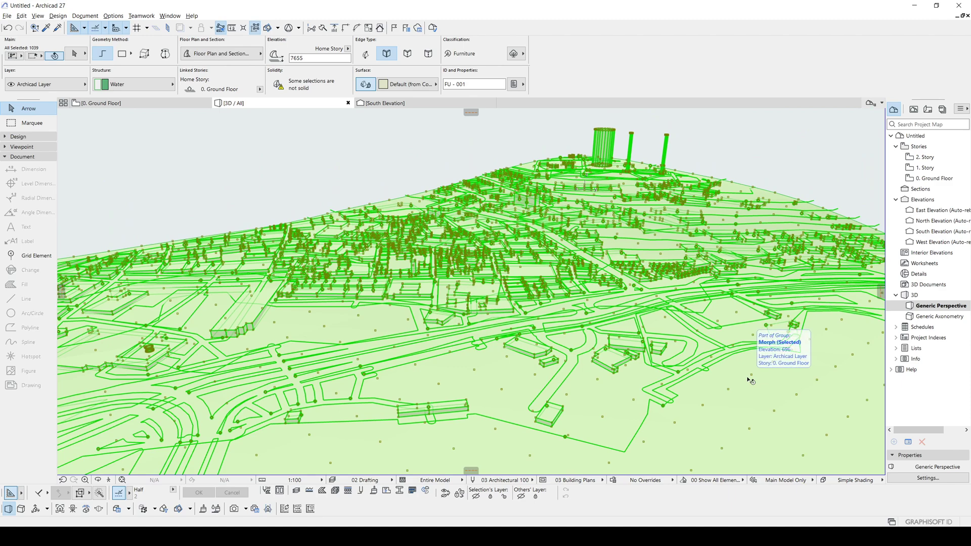
scroll(516, 339, down, 5)
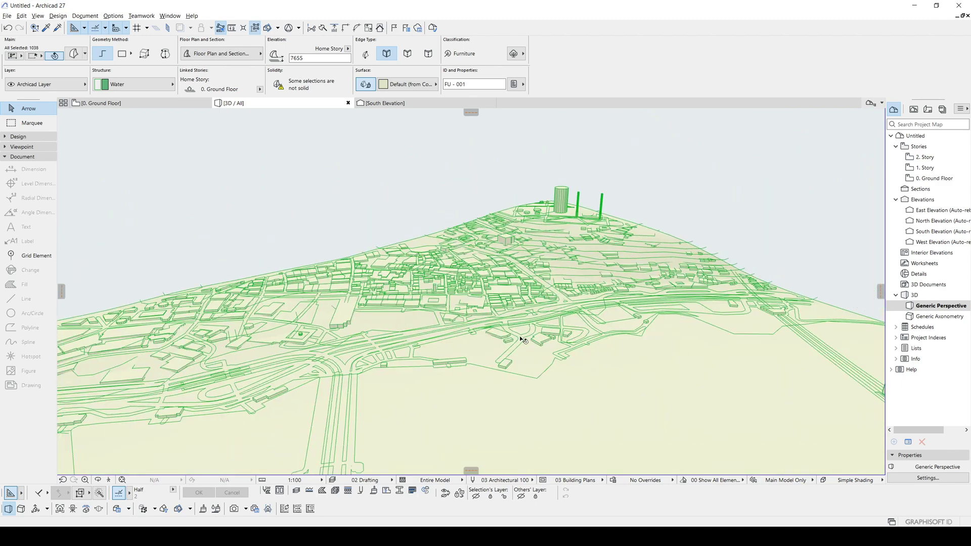
middle_drag(509, 342, 499, 283)
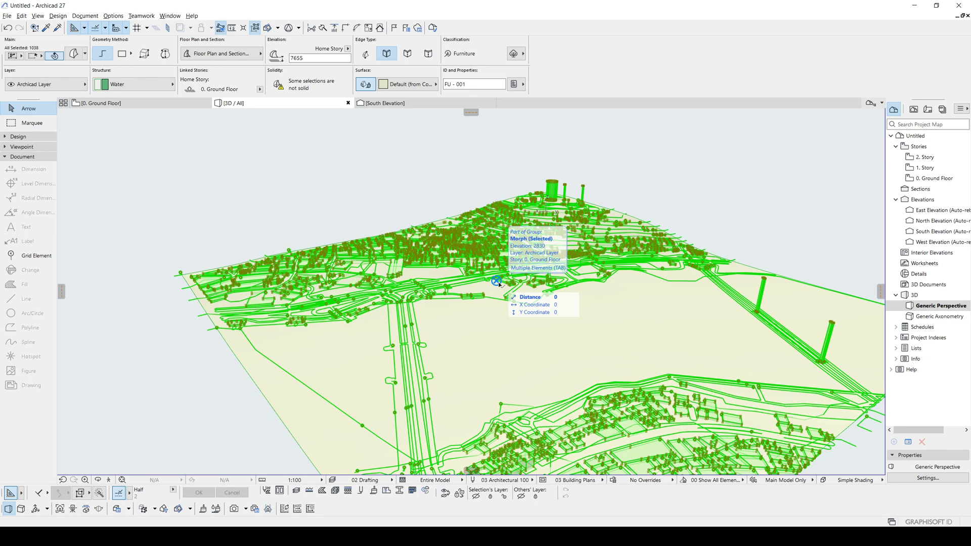
key(F5)
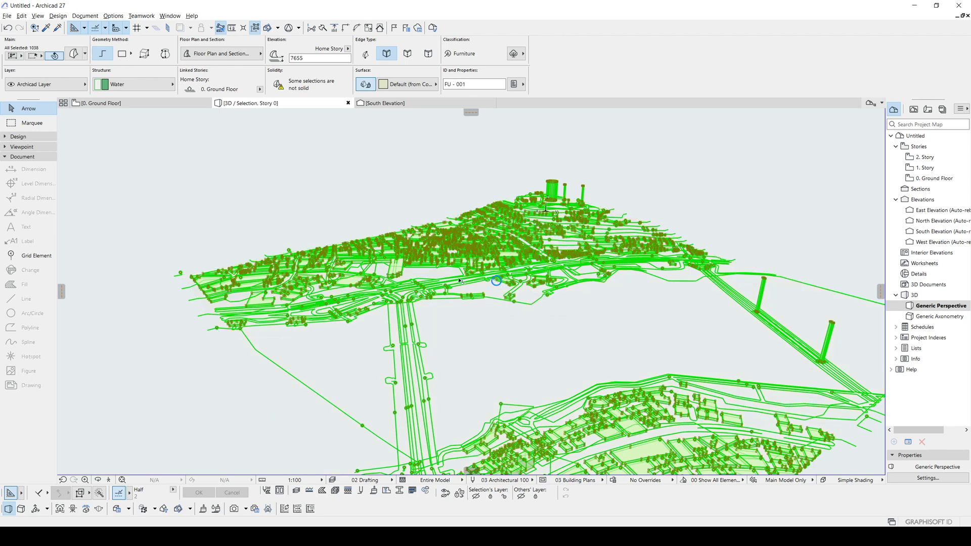
key(Escape)
scroll(355, 295, down, 2)
shift+middle_drag(355, 295, 494, 284)
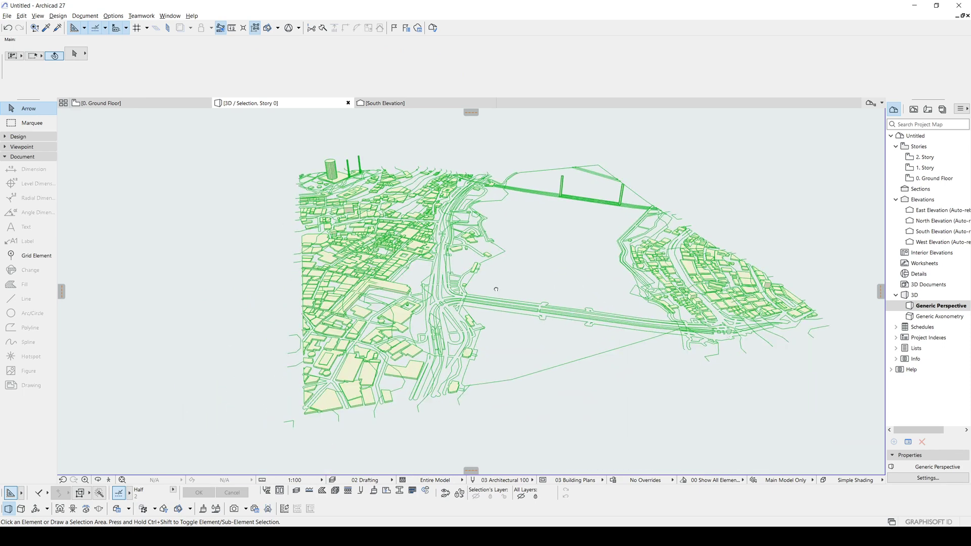
- Set up Find & Select with Element Type Morph and an added Morph Body Type criterion
click(394, 250)
key(ctrl+f)
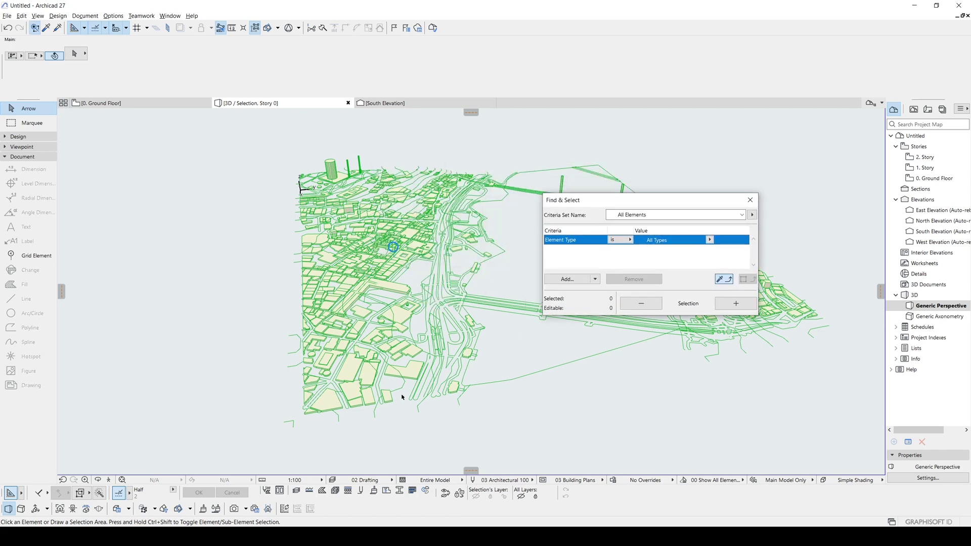
alt+click(350, 372)
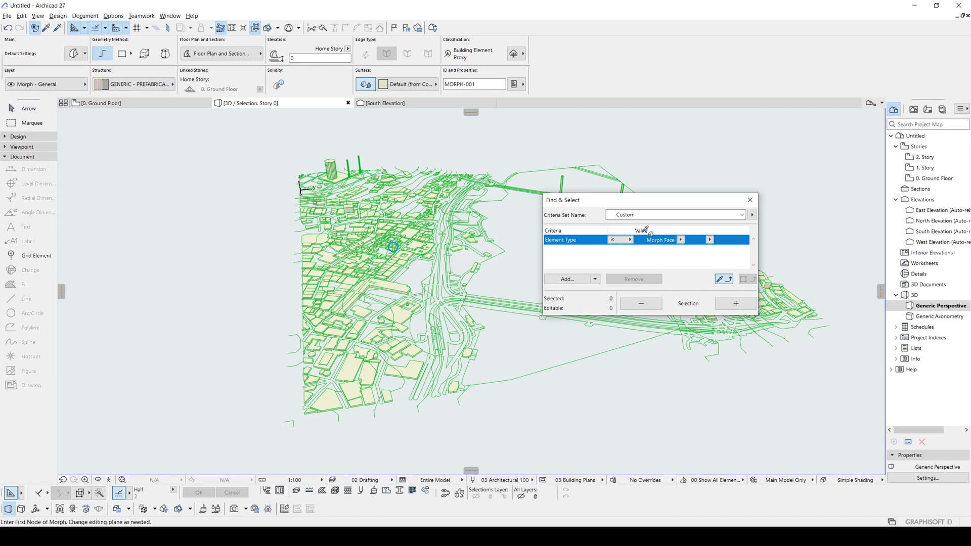
click(571, 280)
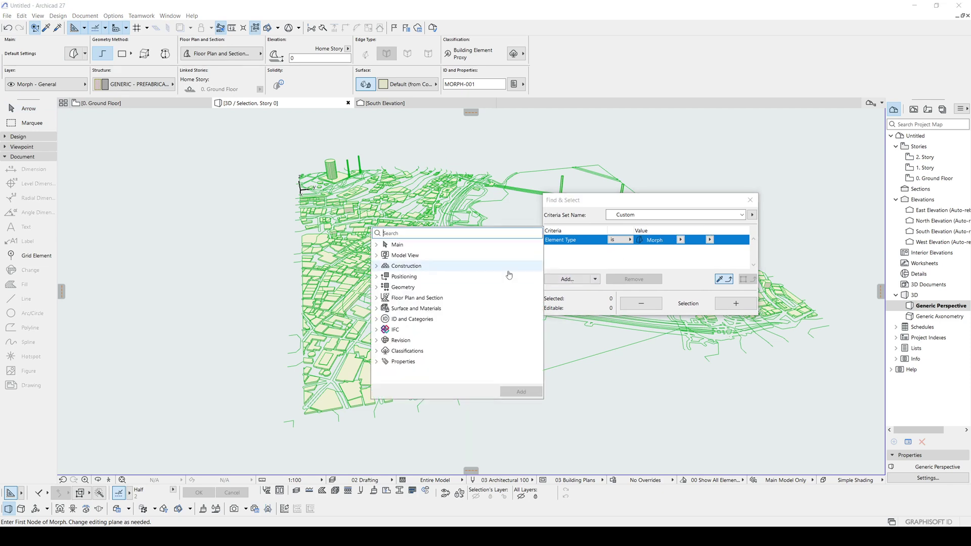
text(bod)
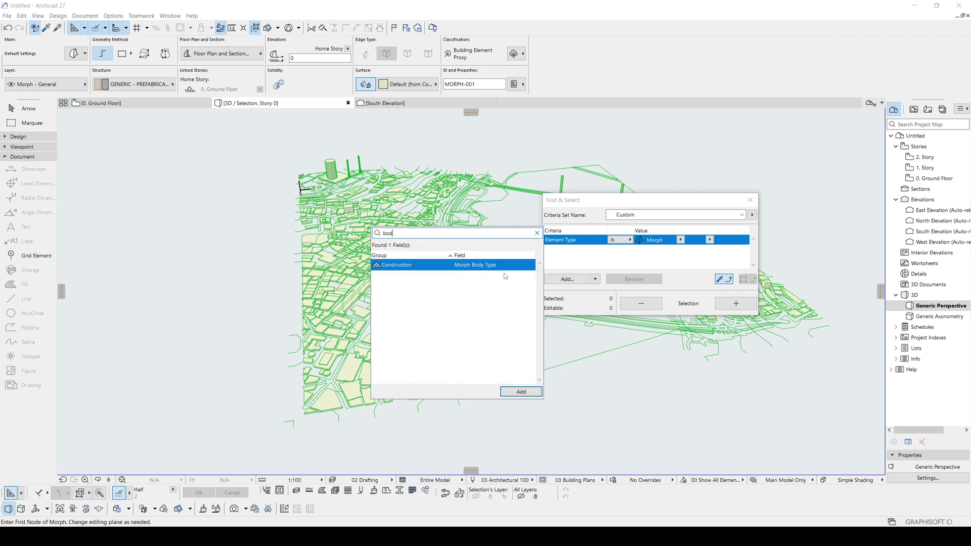
double_click(478, 265)
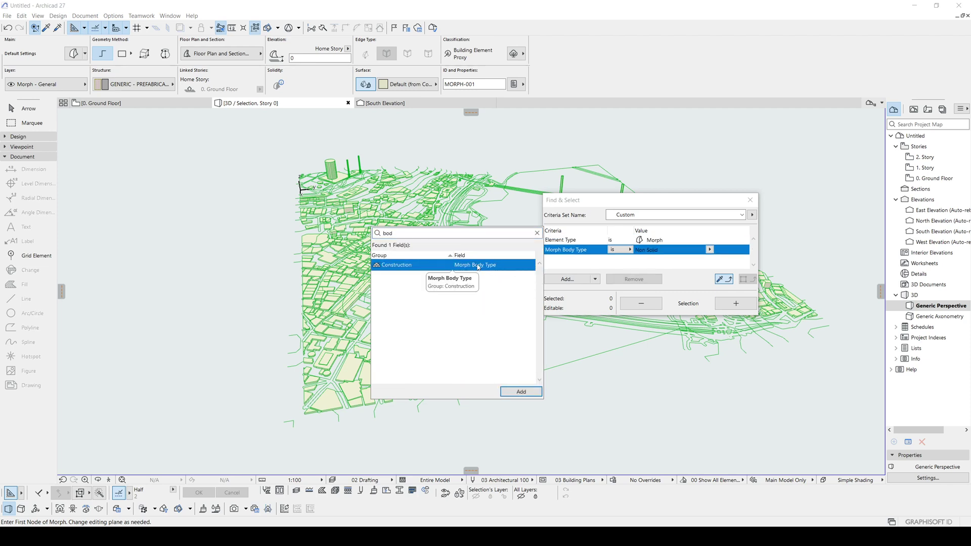
click(625, 267)
drag(631, 200, 673, 244)
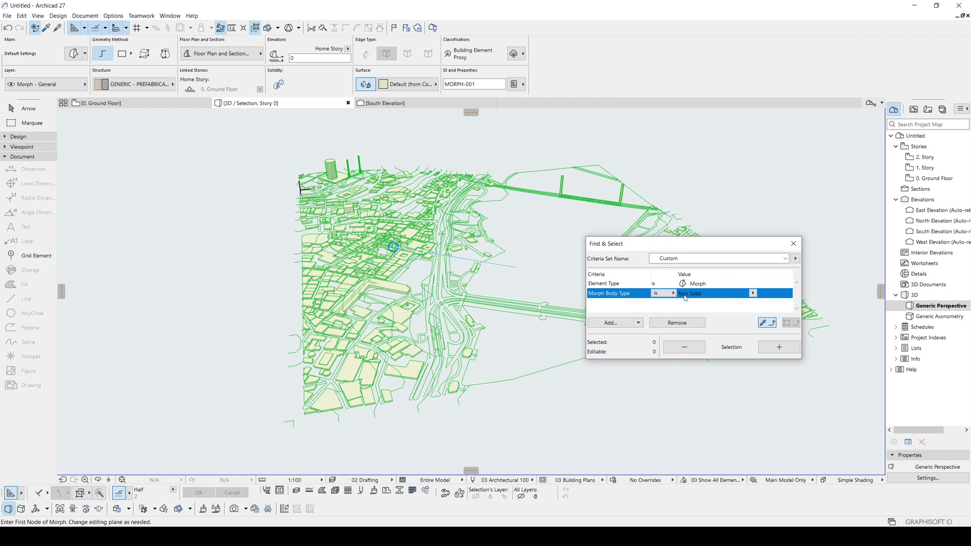
- Set the Morph Body Type criterion to Solid and add all matching morphs to the selection
click(753, 294)
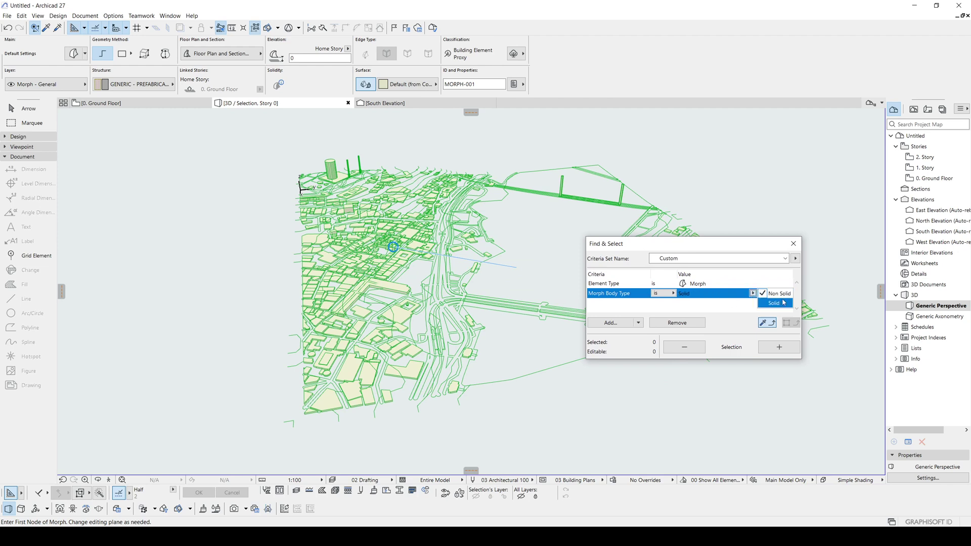
click(753, 293)
click(753, 293)
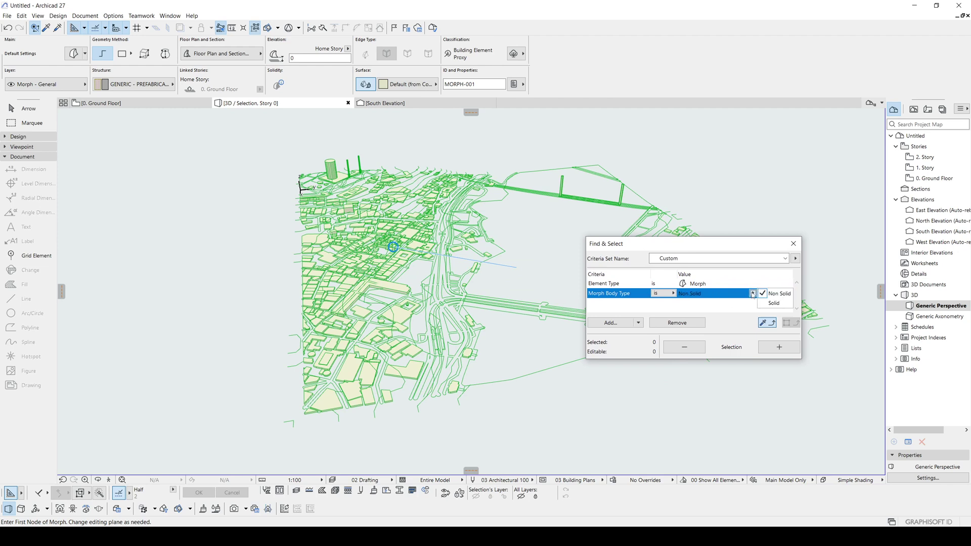
click(774, 303)
click(774, 347)
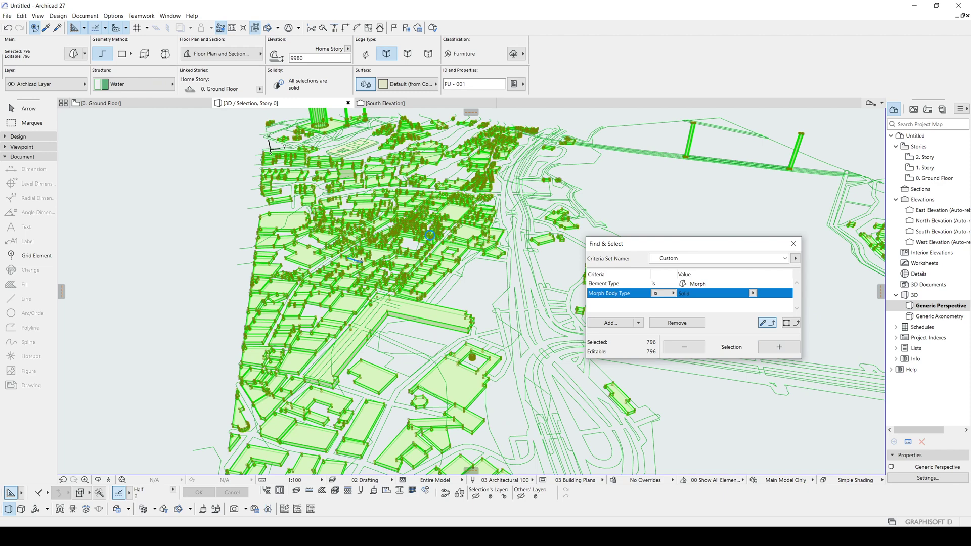
- Create a new layer named "buildings" in the layer settings and confirm it
key(ctrl+l)
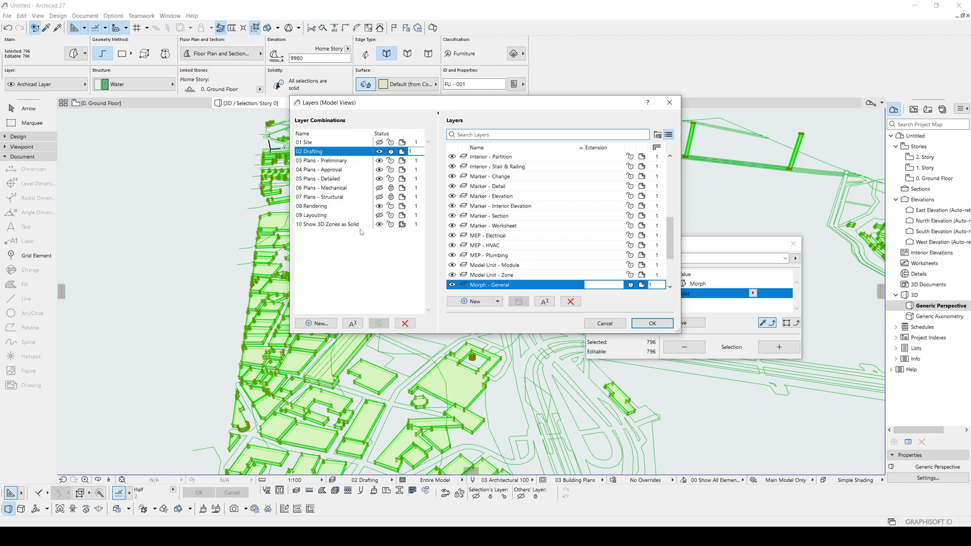
click(473, 301)
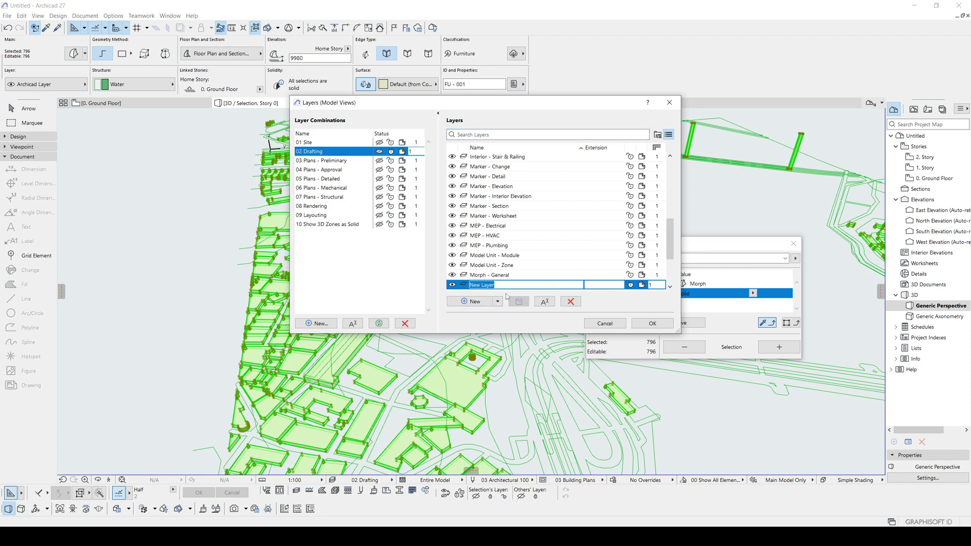
text(3)
text(d buildi)
text(ngs)
key(Return)
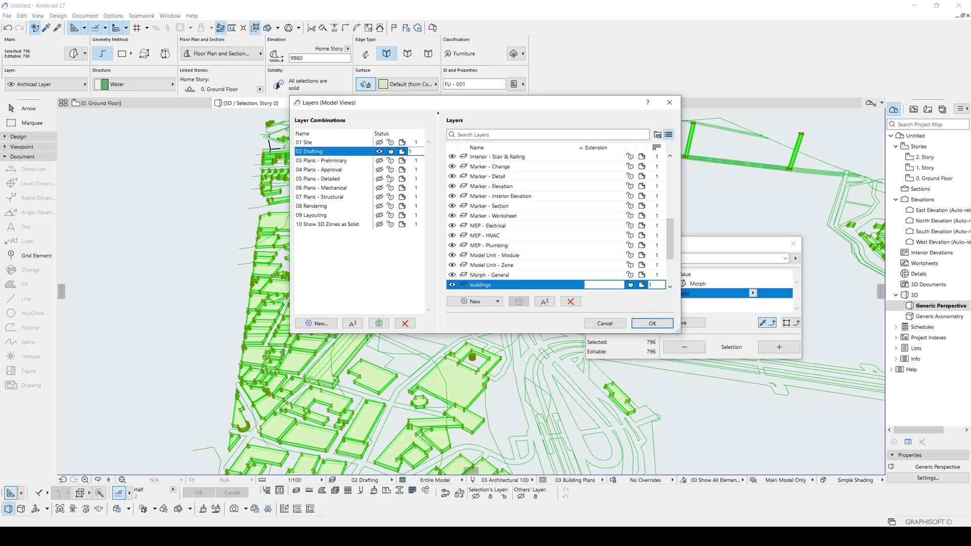
click(652, 323)
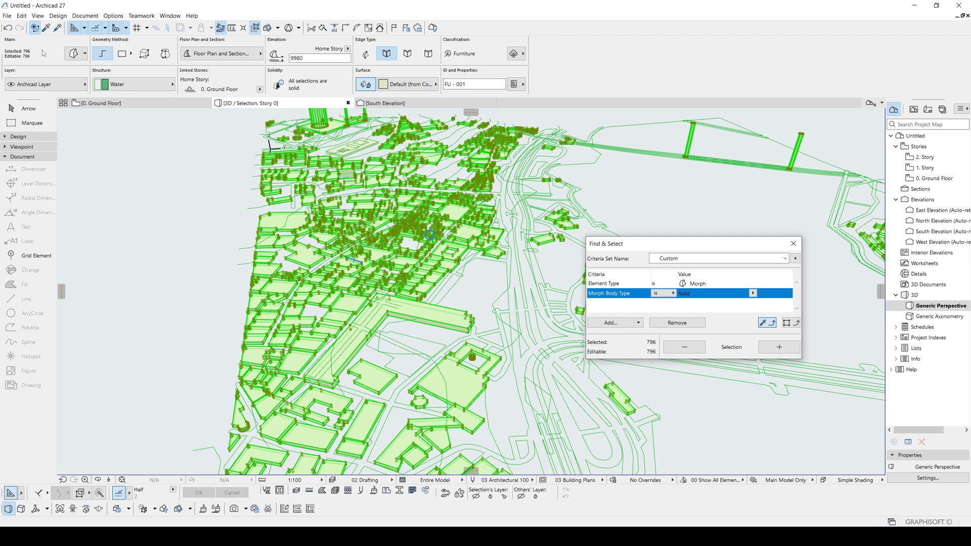
- Assign the selected solid morphs to the buildings layer
click(48, 84)
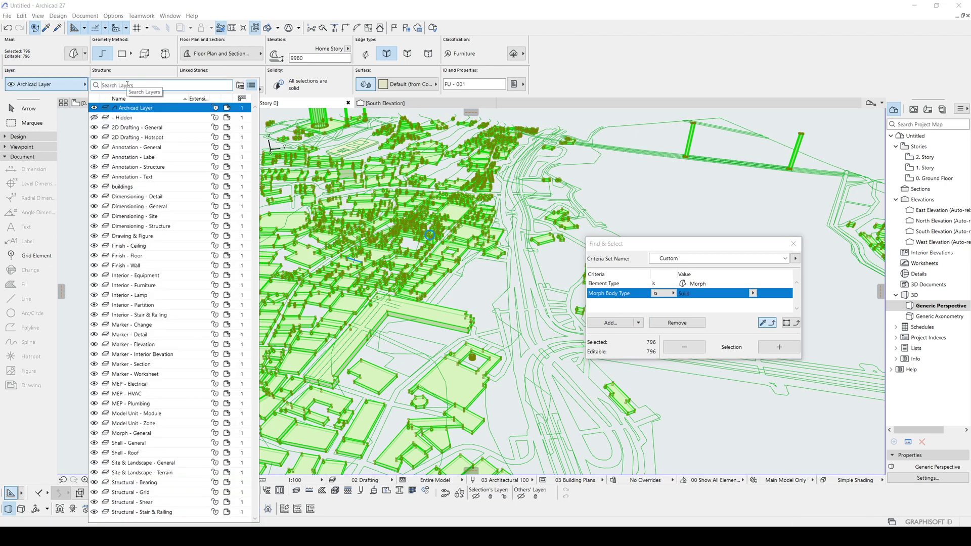
text(b)
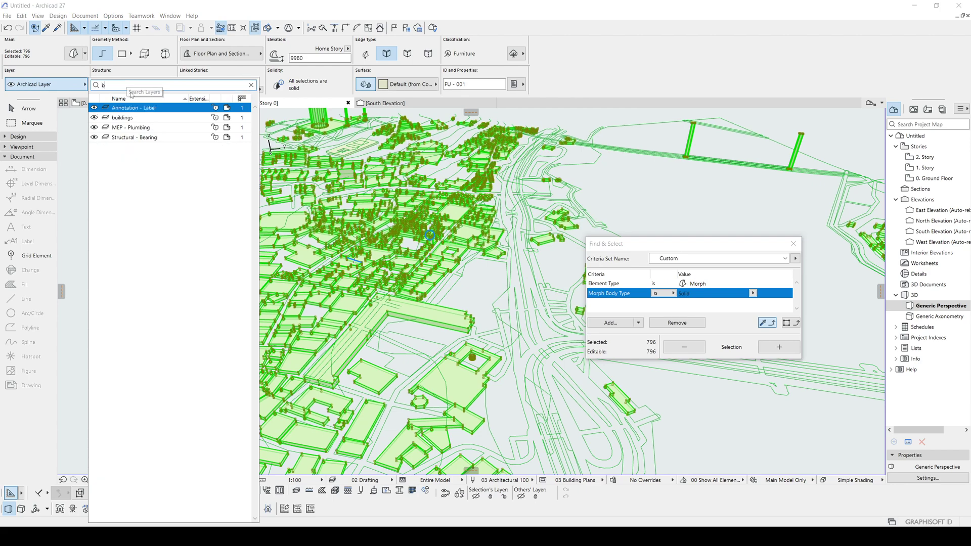
click(135, 119)
middle_drag(546, 310, 398, 290)
scroll(446, 289, down, 5)
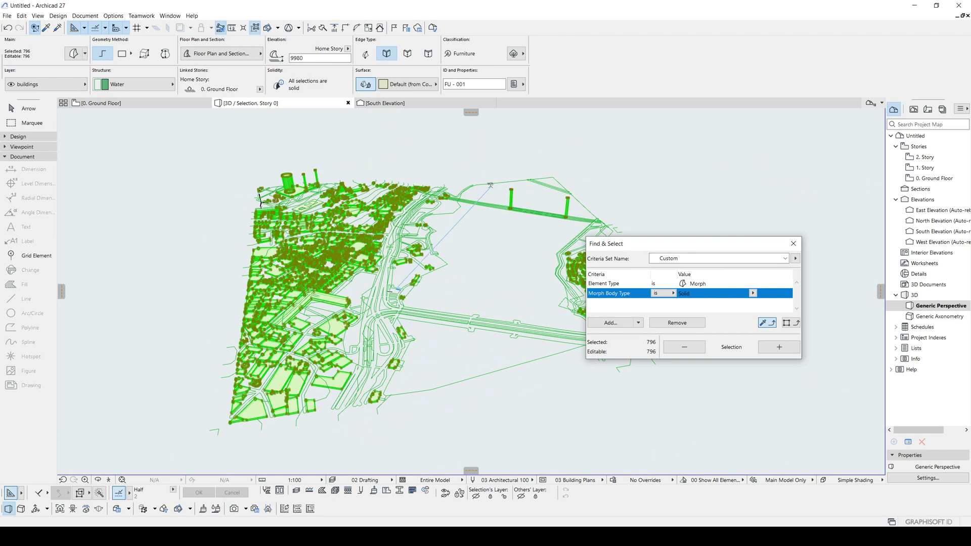
- Select the morphs with body type Non Solid, show only them in the 3D view and clear the selection
click(456, 184)
click(754, 294)
click(777, 303)
click(779, 347)
scroll(298, 174, up, 3)
scroll(299, 174, up, 5)
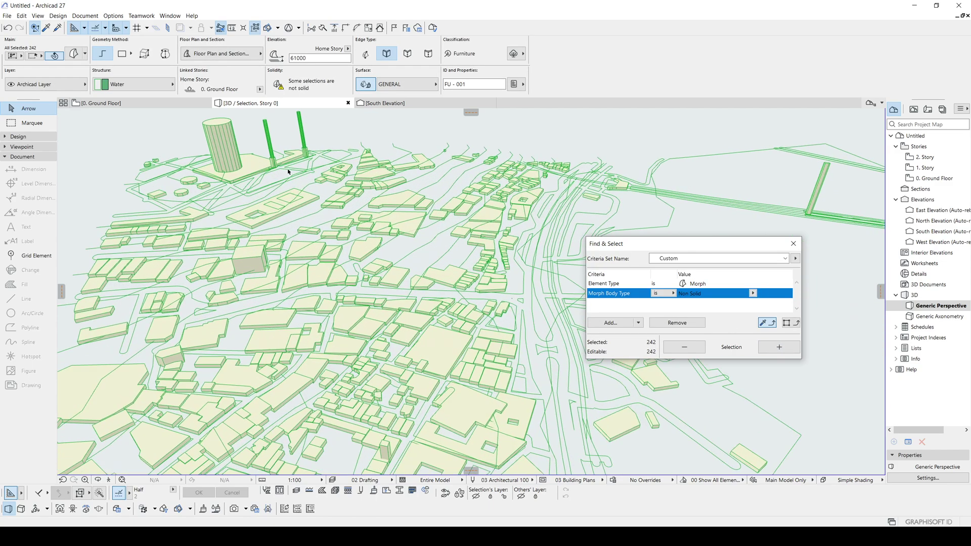
key(Escape)
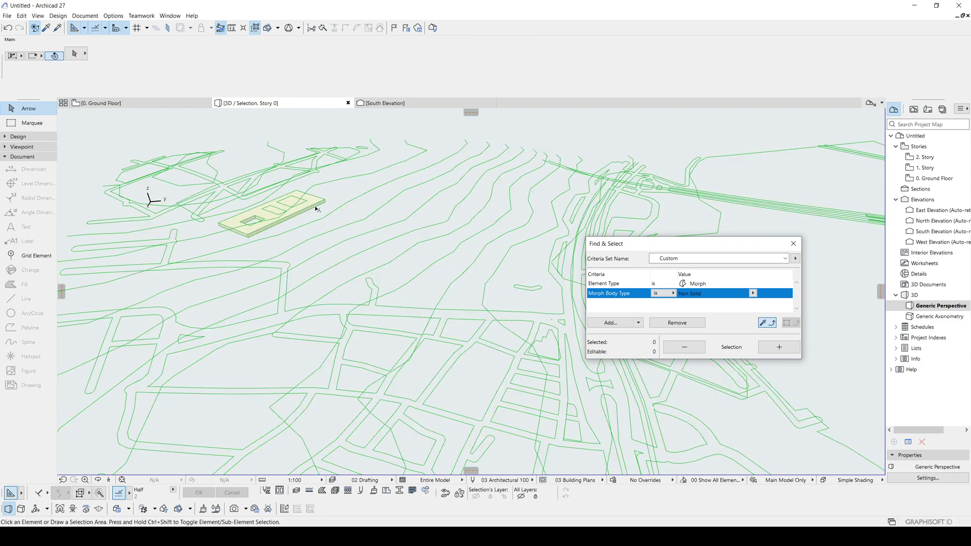
- Select all the displayed non-solid morphs, then remove the flat building block near the origin from the selection
middle_drag(315, 209, 354, 238)
scroll(417, 244, down, 6)
scroll(339, 236, up, 2)
scroll(340, 235, up, 2)
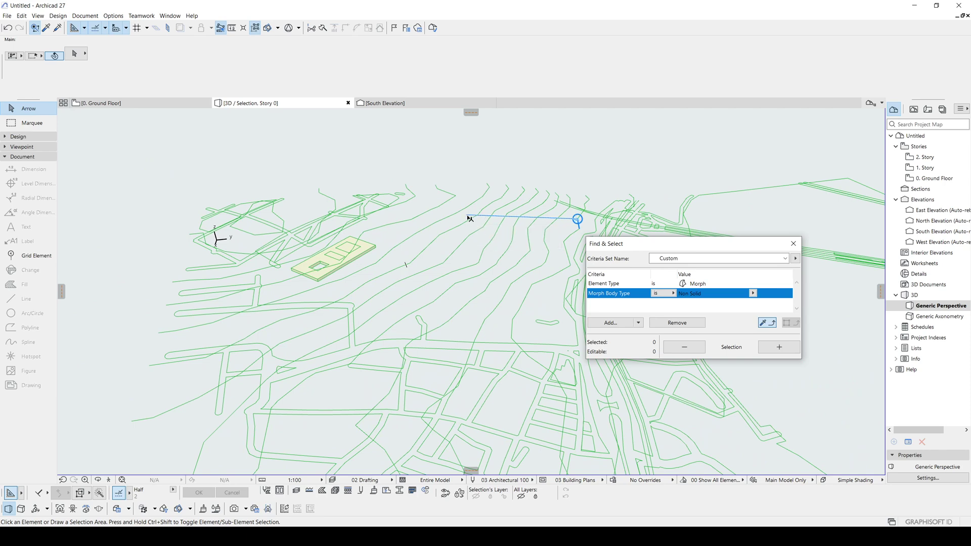
scroll(469, 217, down, 2)
key(ctrl+a)
scroll(342, 216, up, 2)
scroll(358, 233, up, 3)
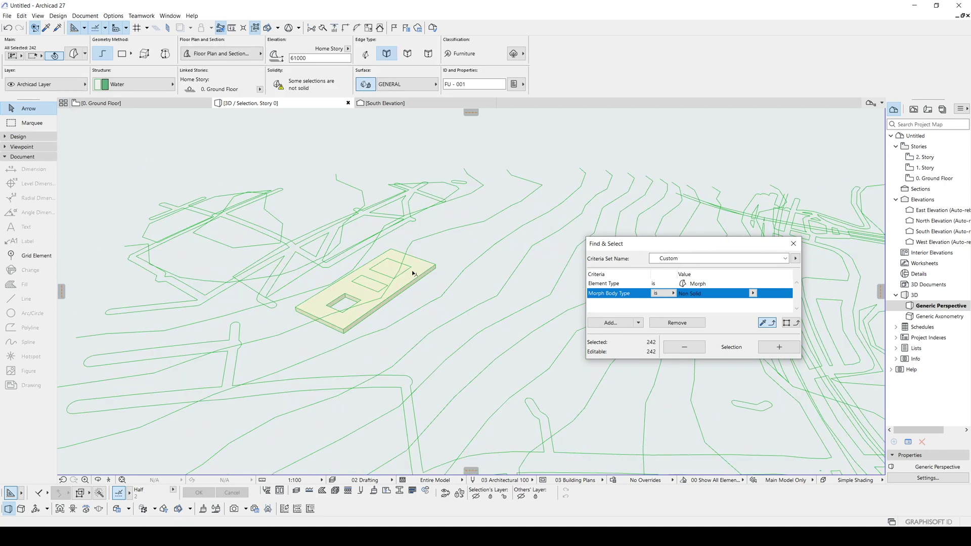
shift+click(422, 272)
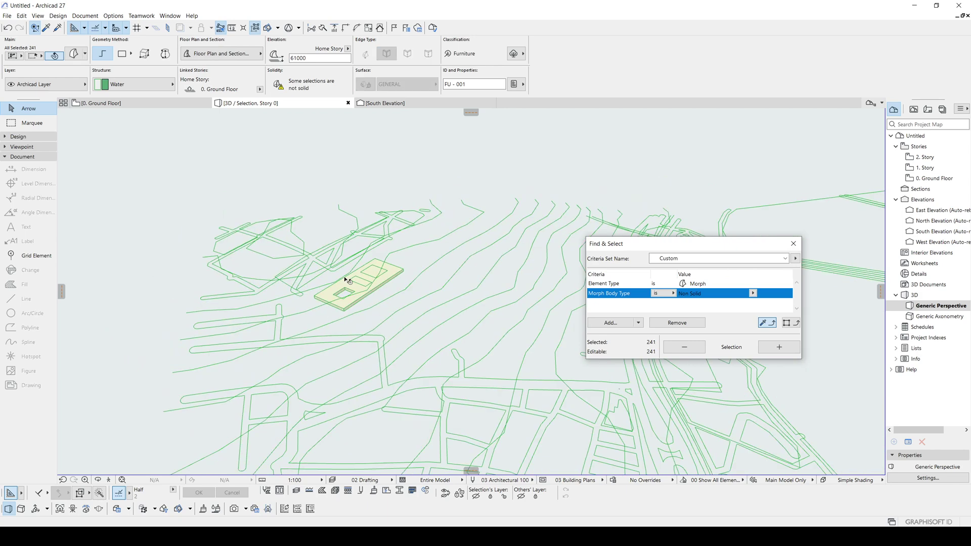
scroll(354, 281, down, 6)
middle_drag(381, 290, 380, 279)
- Create a new layer named "2d lines" and assign the selected line morphs to it
key(ctrl+l)
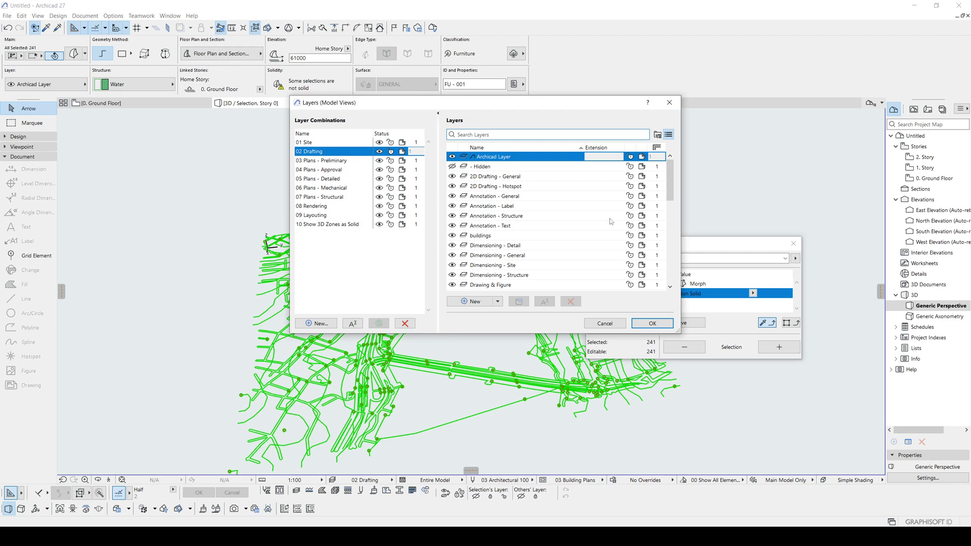
click(475, 302)
key(BackSpace)
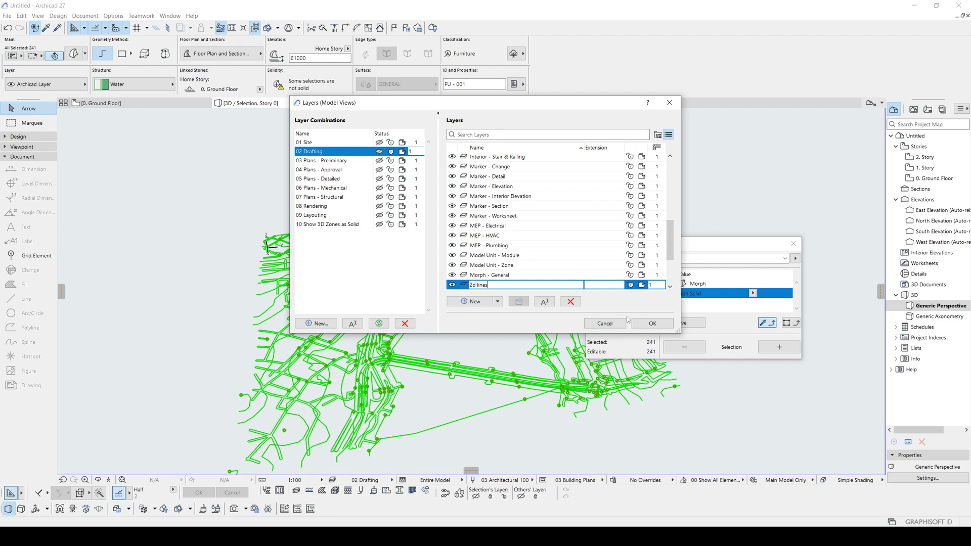
key(Return)
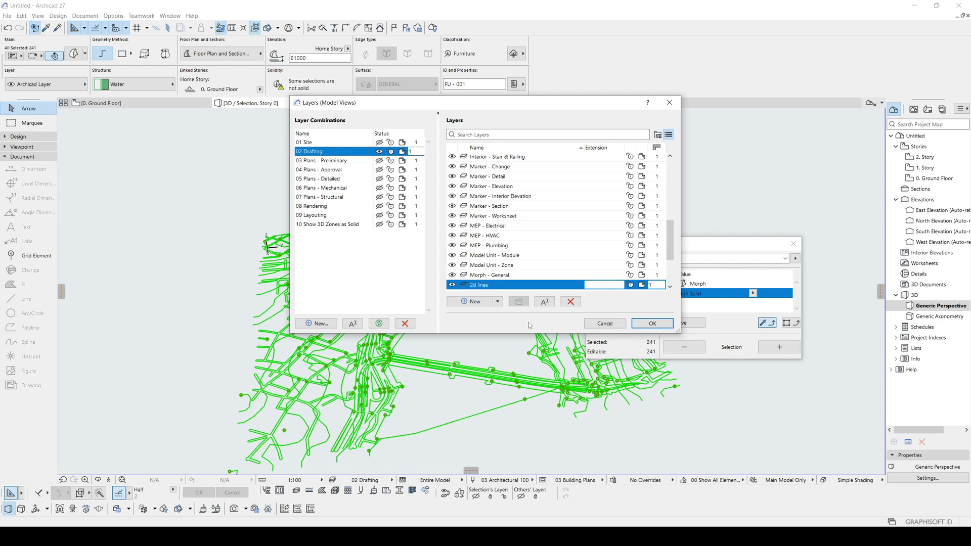
click(645, 326)
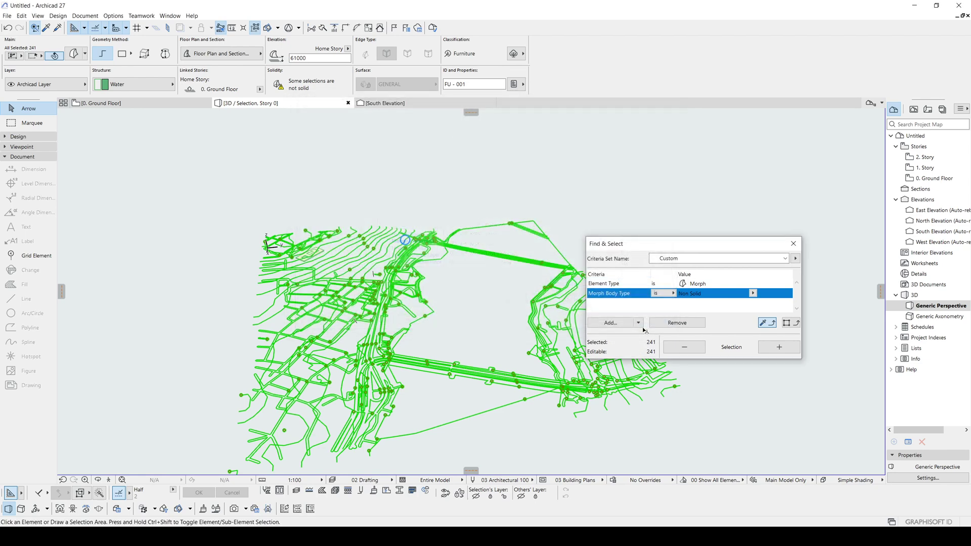
click(57, 91)
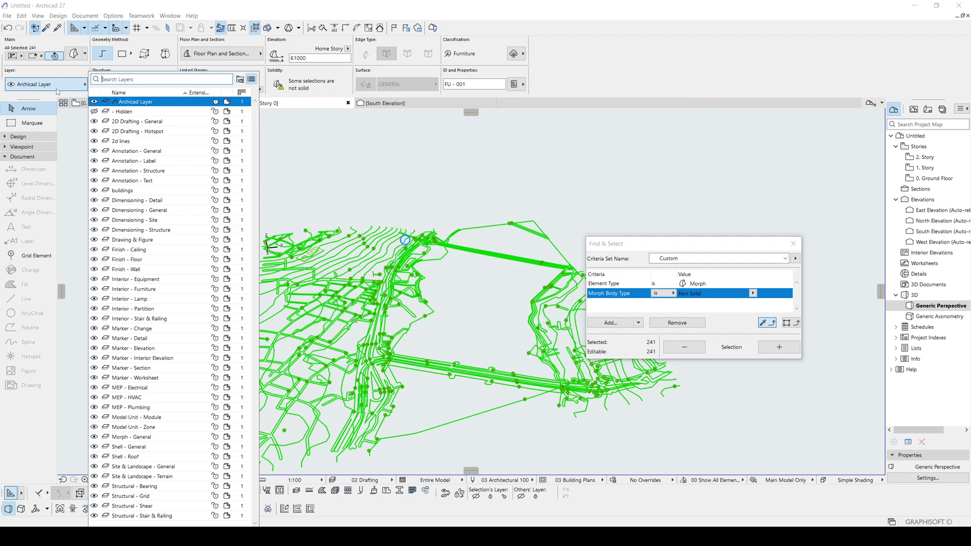
click(125, 141)
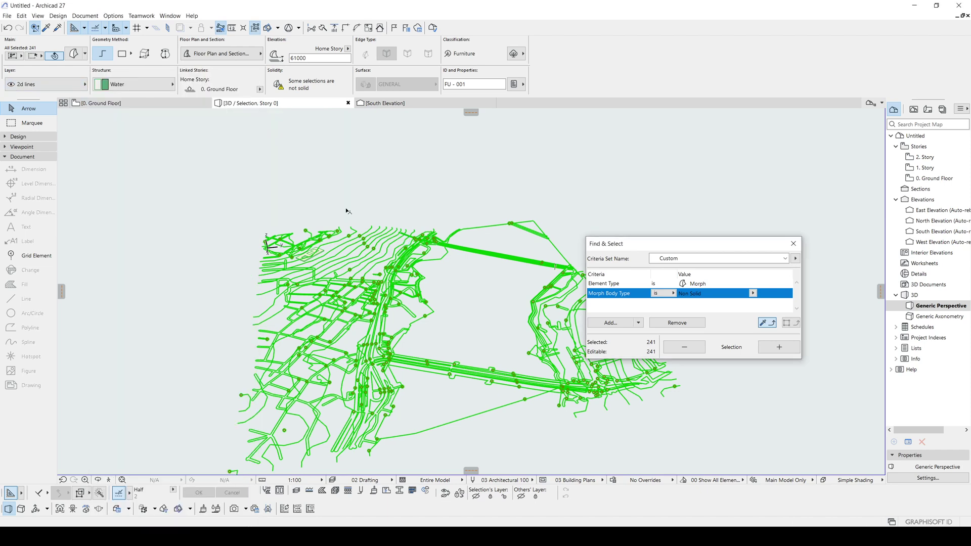
- Select only the flat building block near the origin, assign it to the buildings layer and clear the selection
scroll(316, 228, up, 10)
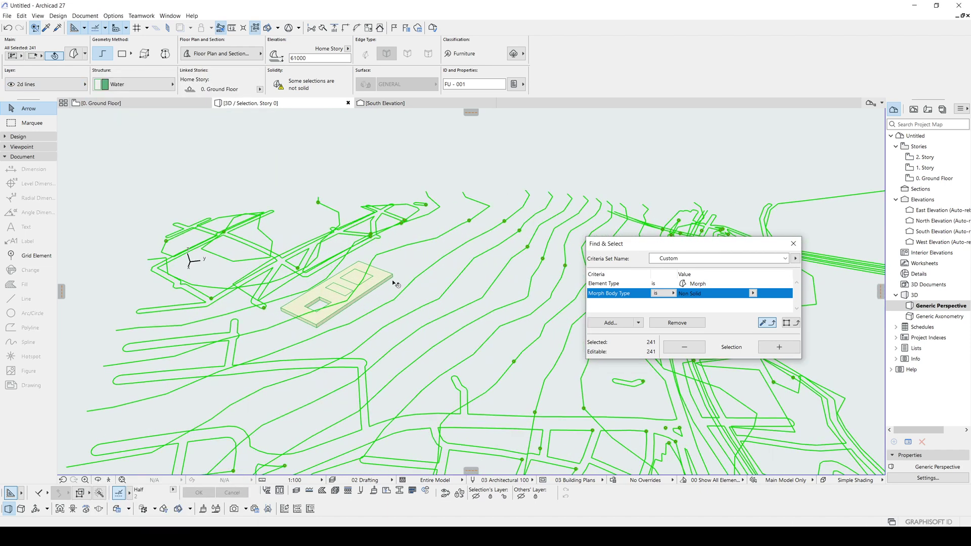
click(392, 280)
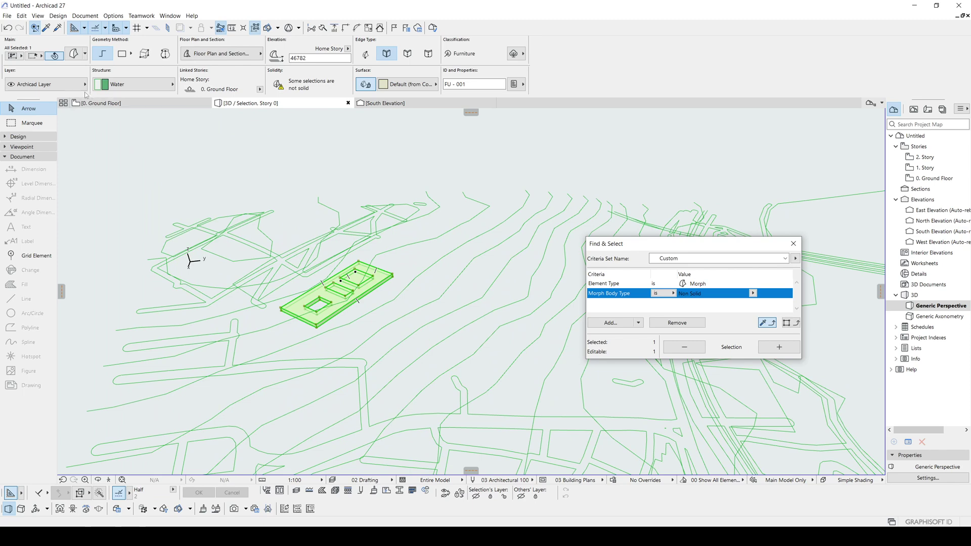
click(78, 86)
click(145, 182)
click(371, 157)
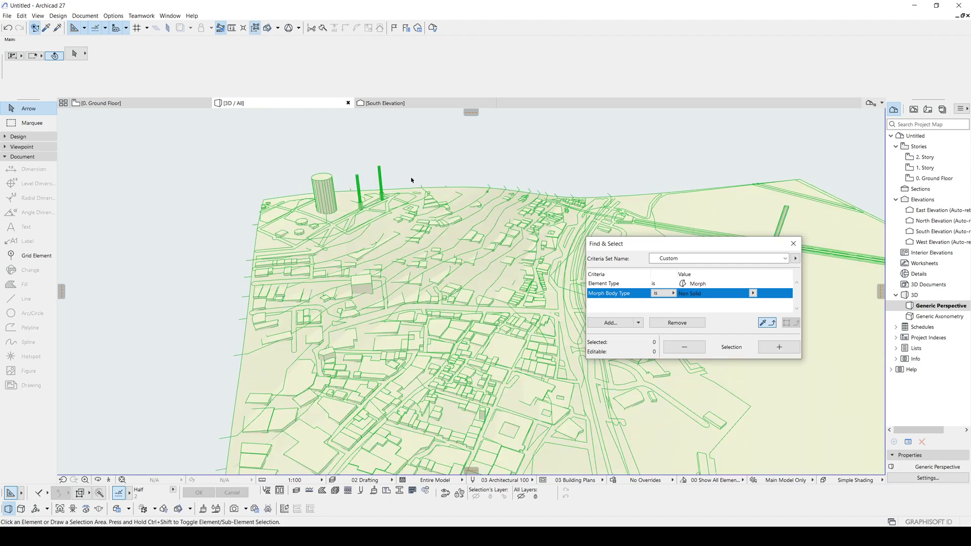
- Show all elements in the 3D view again and close Find & Select
scroll(418, 176, down, 3)
middle_drag(448, 253, 305, 218)
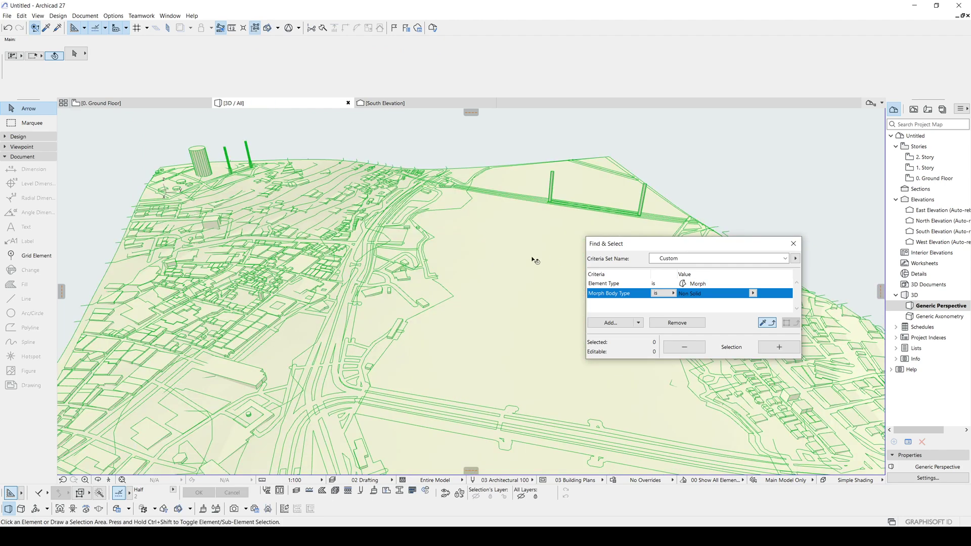
click(793, 243)
scroll(581, 285, down, 3)
shift+middle_drag(580, 284, 486, 265)
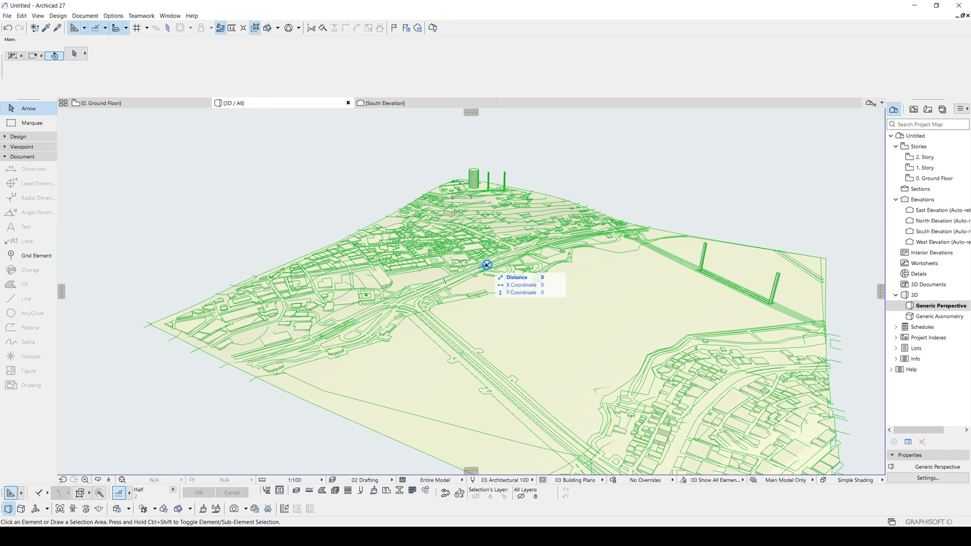
- Create a new graphic override combination named "sytle 1"
click(613, 480)
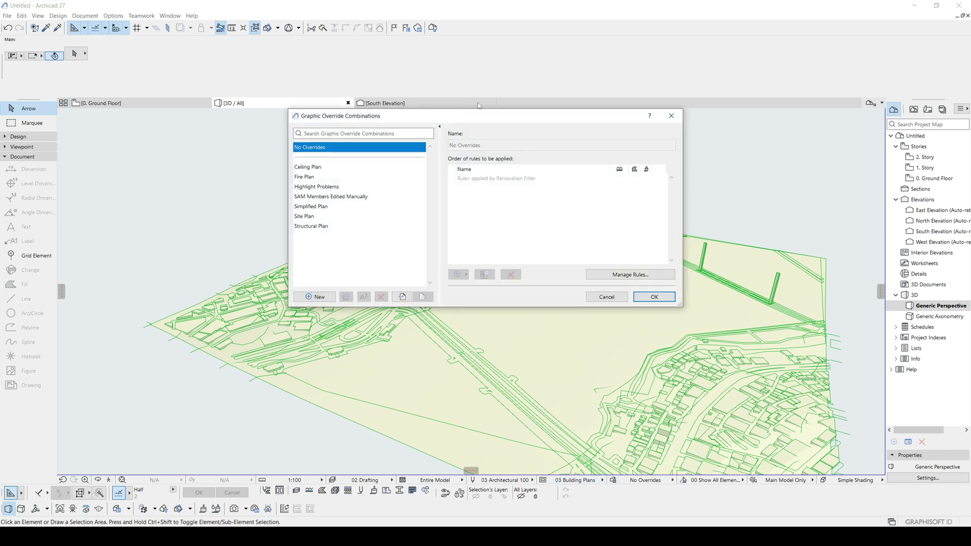
drag(470, 117, 636, 144)
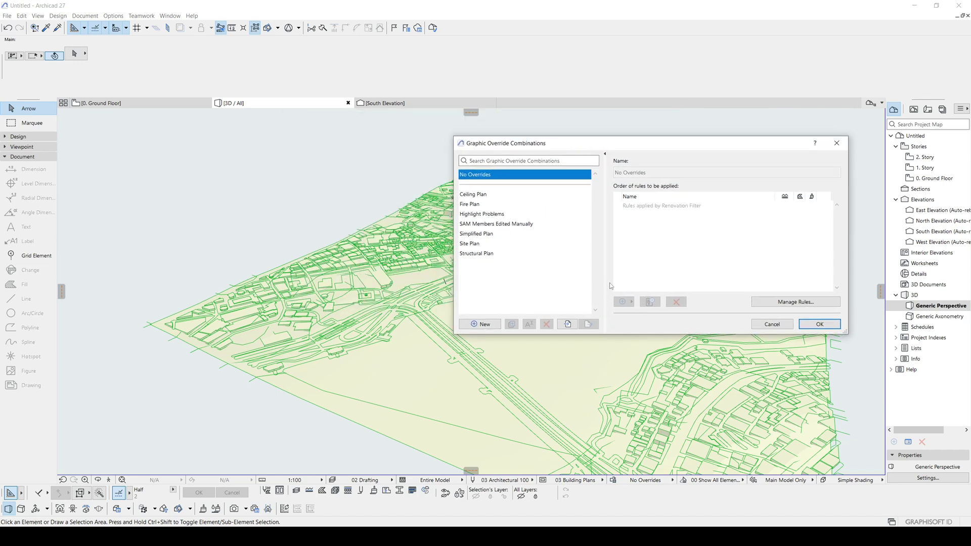
click(490, 325)
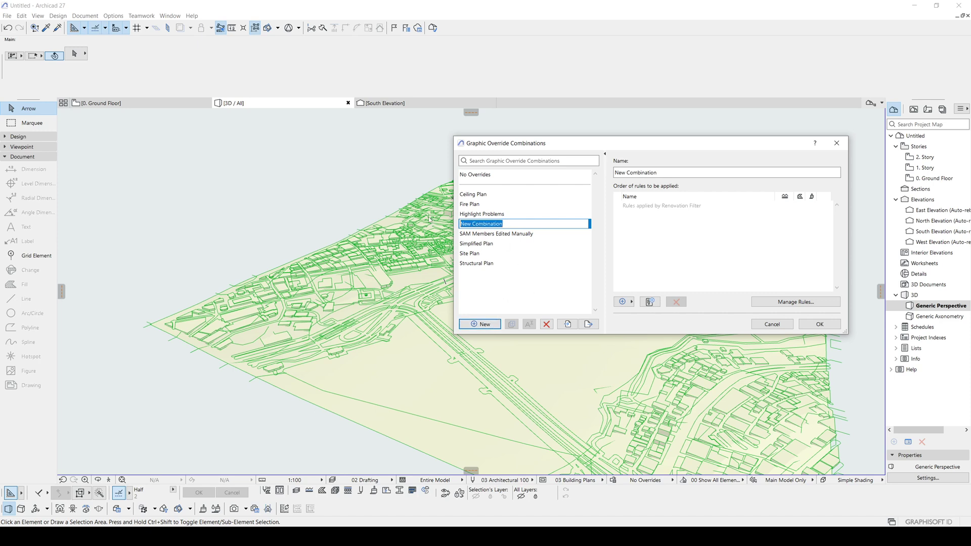
text(sytle 1)
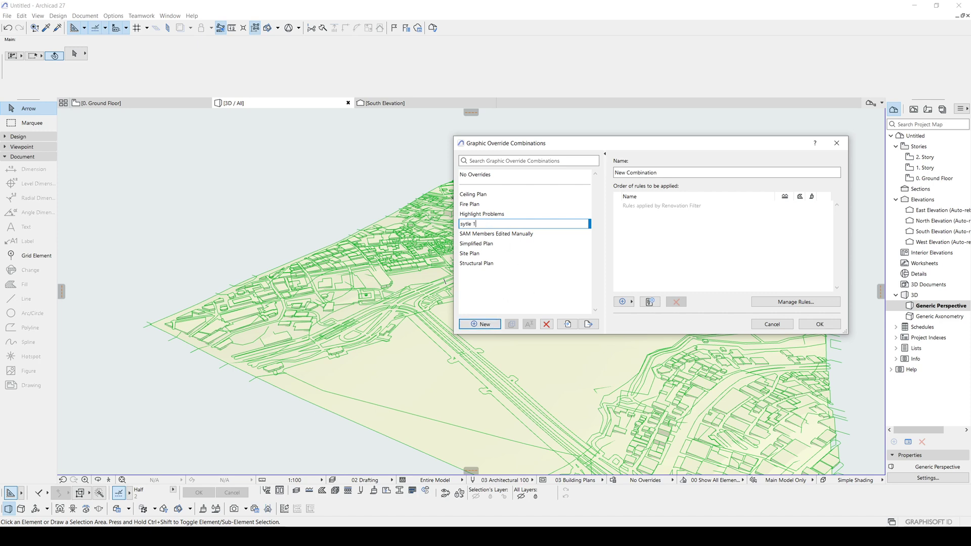
key(Return)
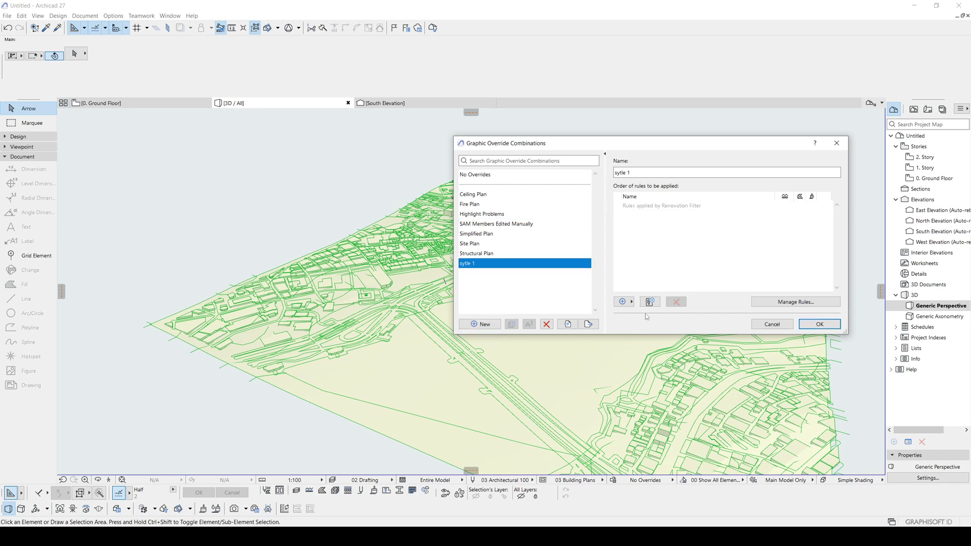
- Add a new override rule named "buildings" to the sytle 1 combination
click(650, 303)
drag(471, 149, 340, 189)
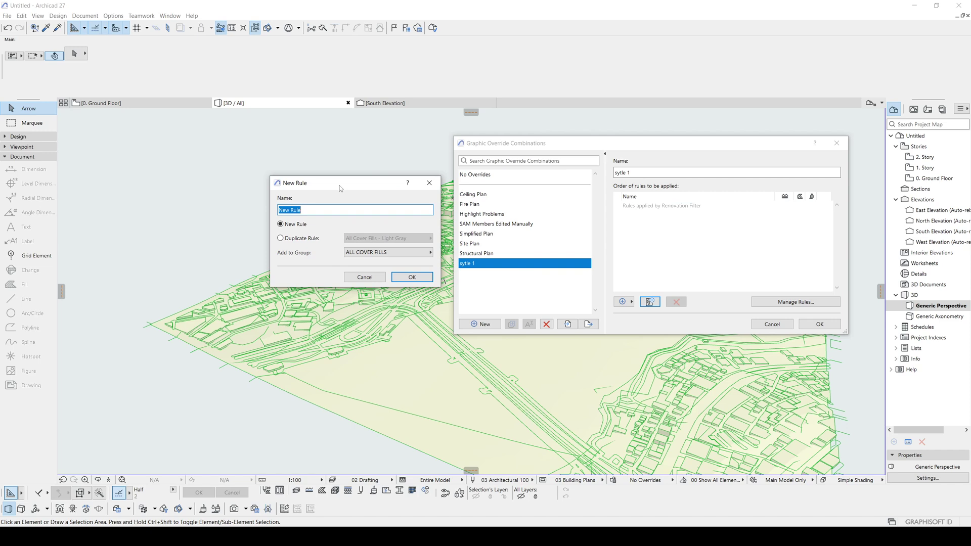
text(buildings)
click(412, 277)
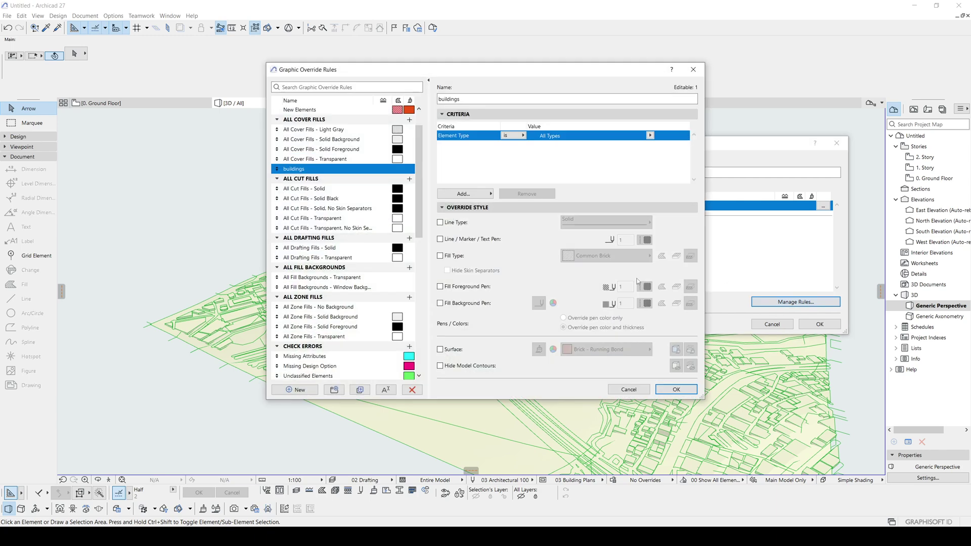
drag(519, 70, 405, 92)
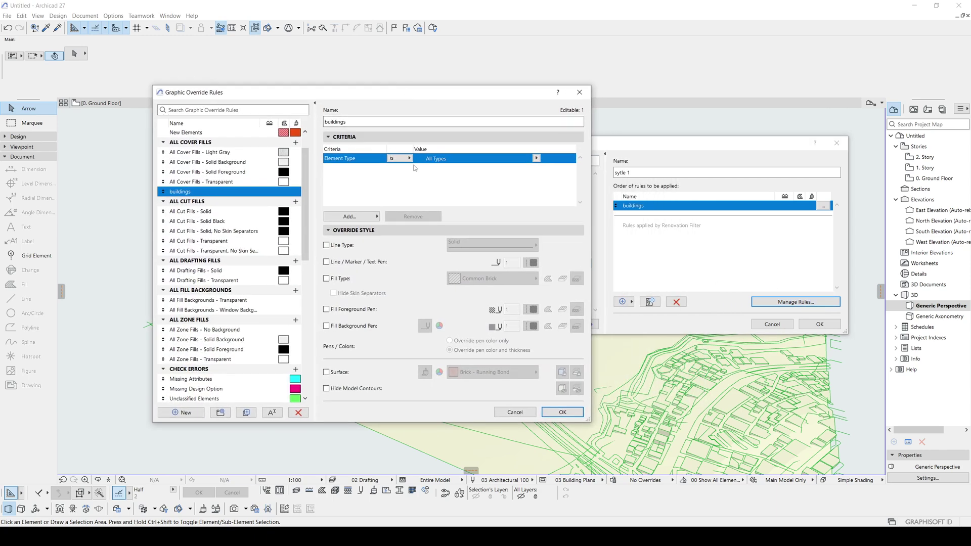
- Add a Layer criterion to the buildings rule and set it to the buildings layer
click(537, 158)
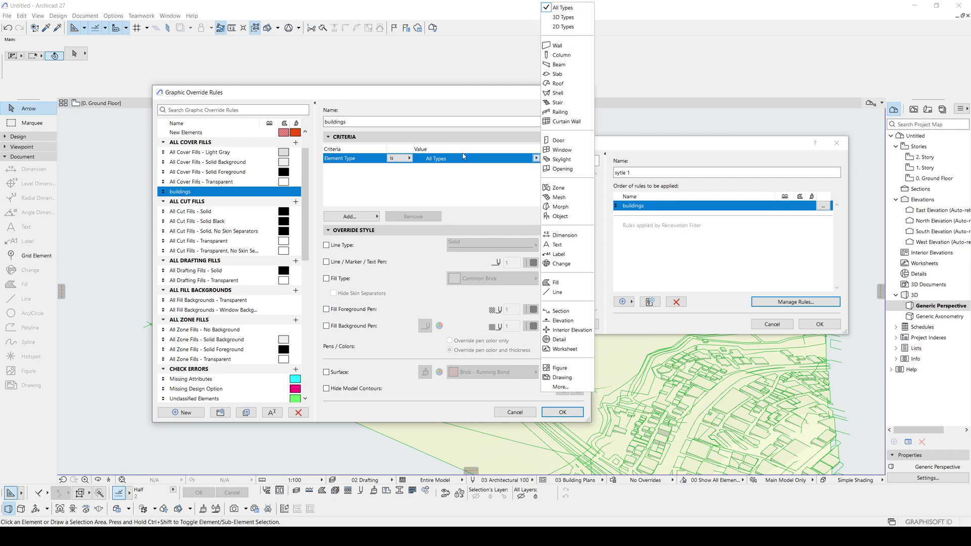
click(351, 216)
click(351, 217)
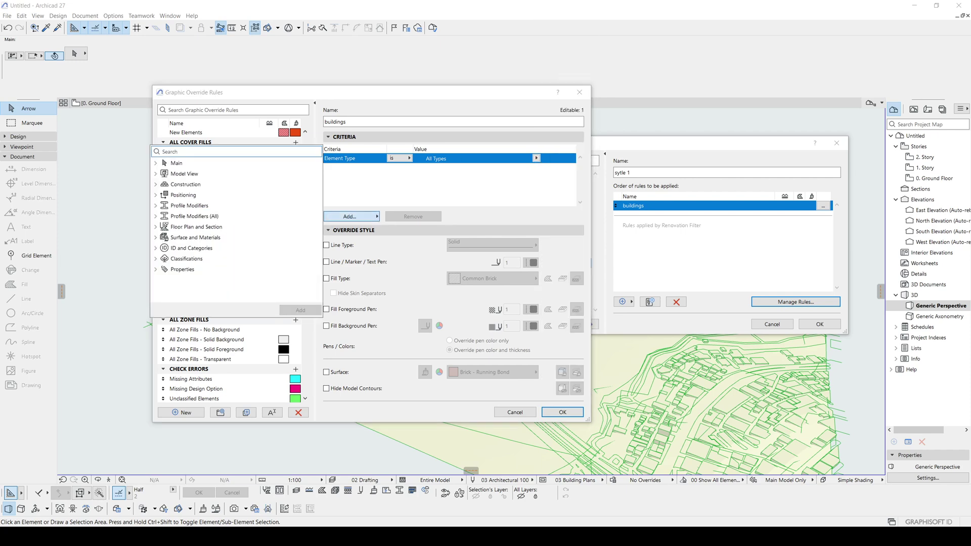
text(laye)
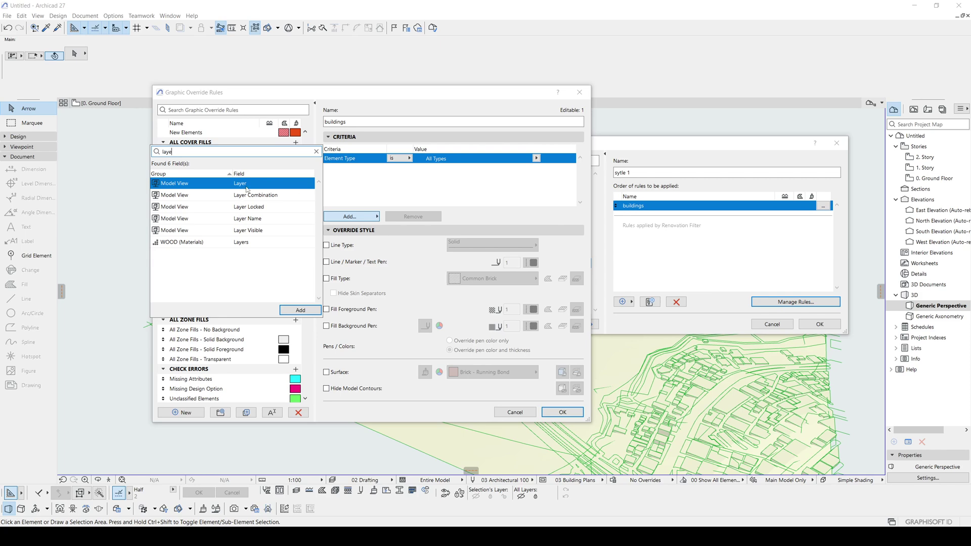
double_click(246, 189)
click(536, 168)
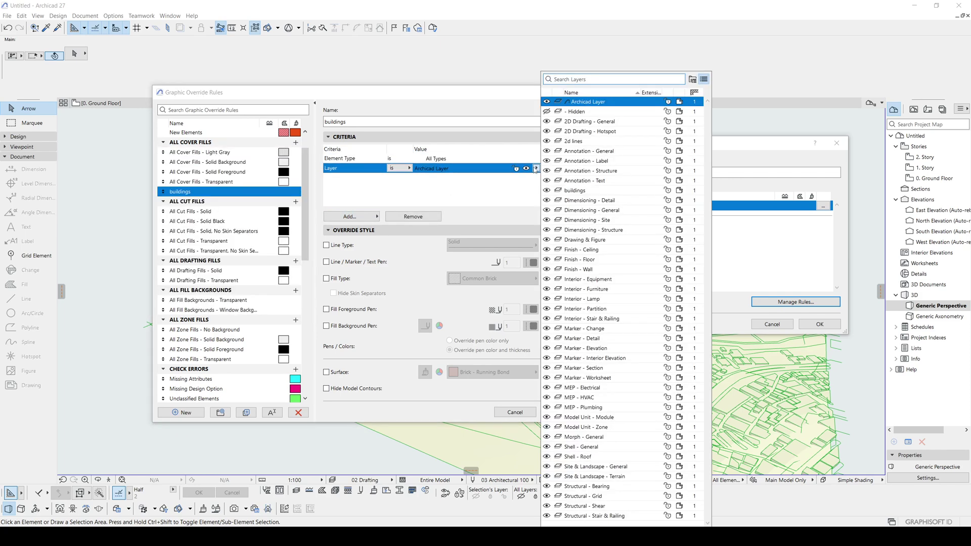
click(571, 190)
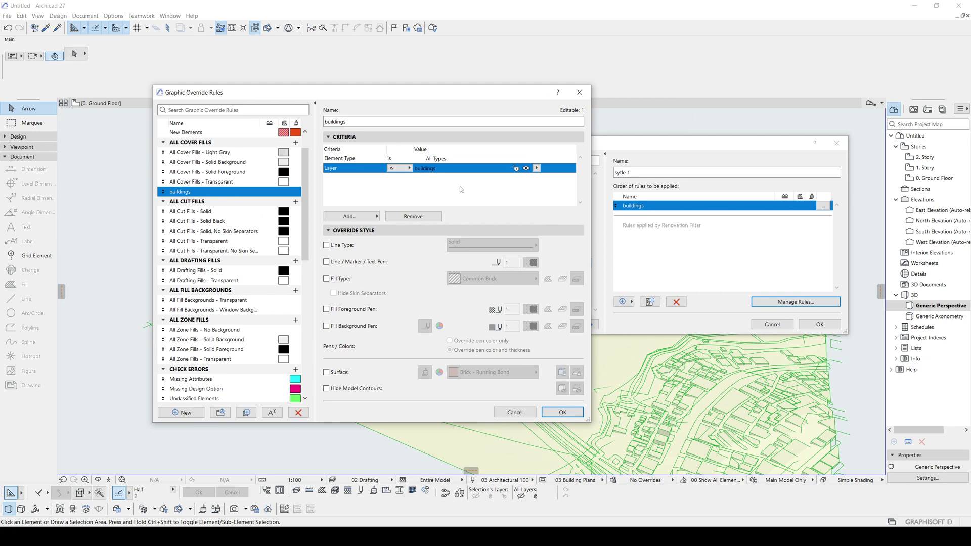
- Override the buildings rule's surface with Glass - Blue and its line/marker/text pen with pen 140
click(326, 372)
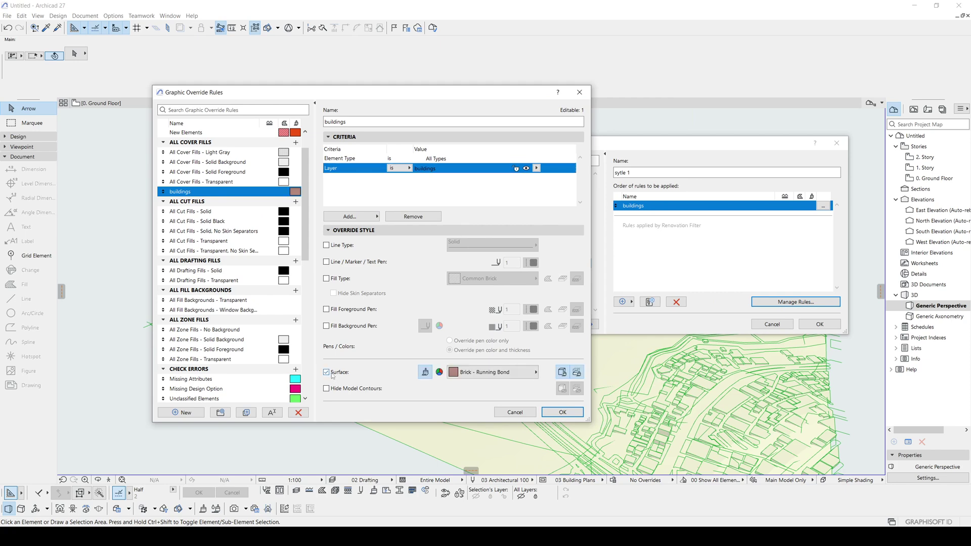
click(493, 372)
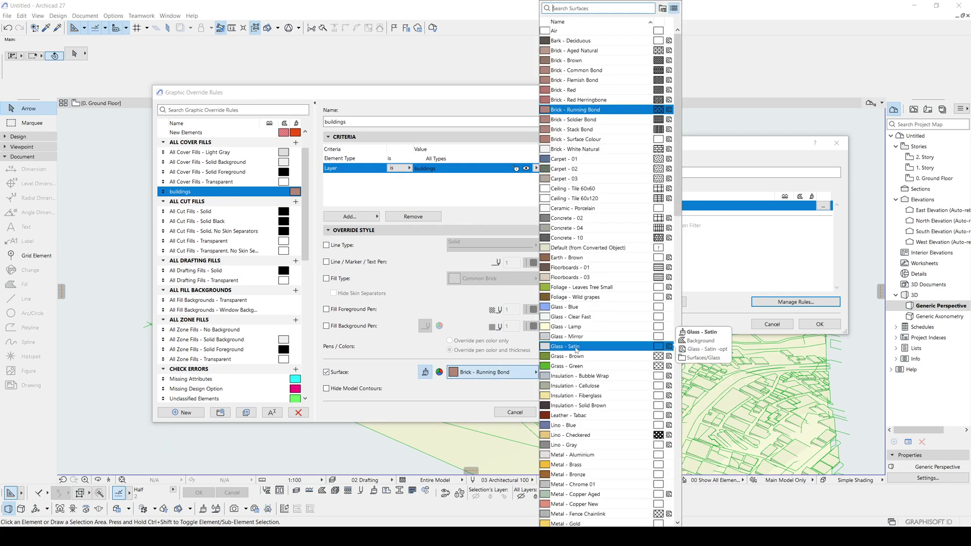
click(569, 307)
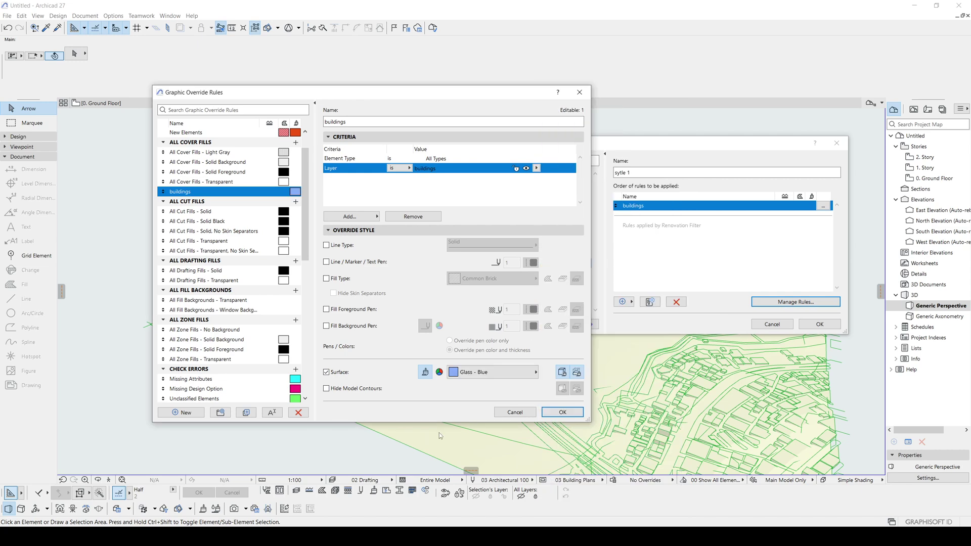
click(347, 264)
click(533, 263)
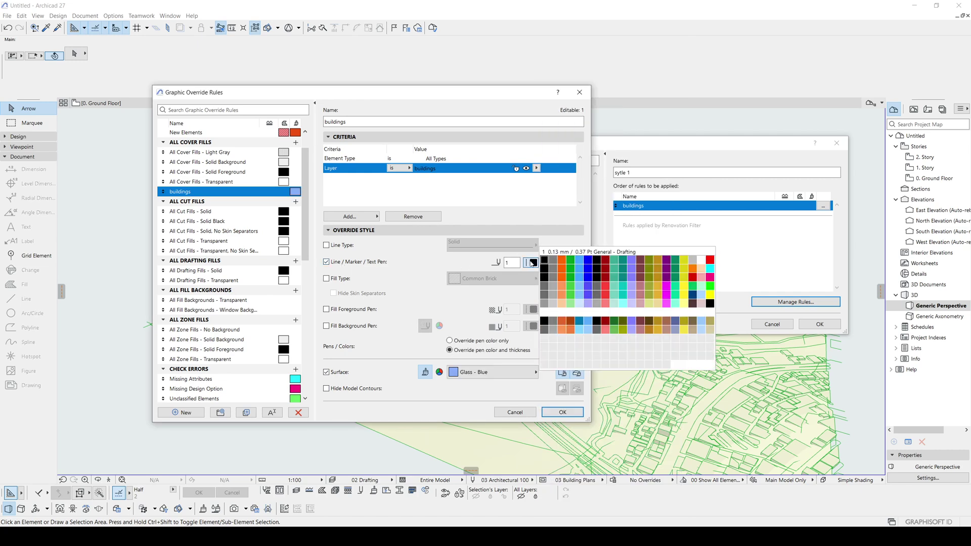
click(710, 322)
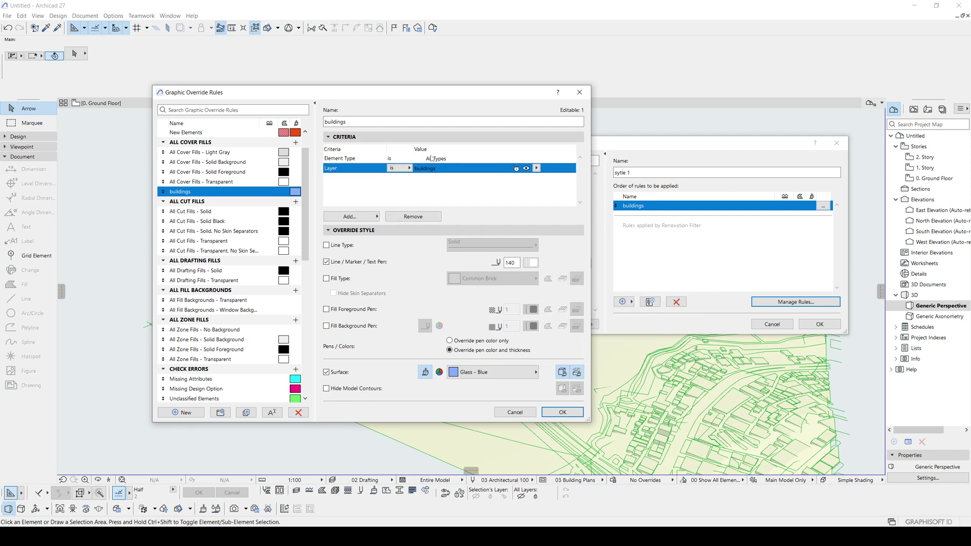
- Set the buildings rule's Element Type criterion to 3D Types
click(430, 160)
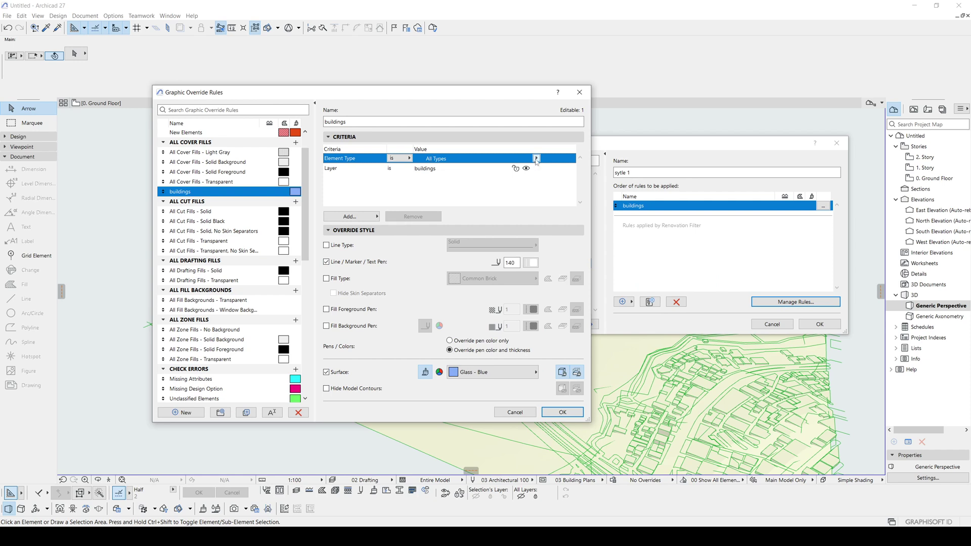
click(536, 159)
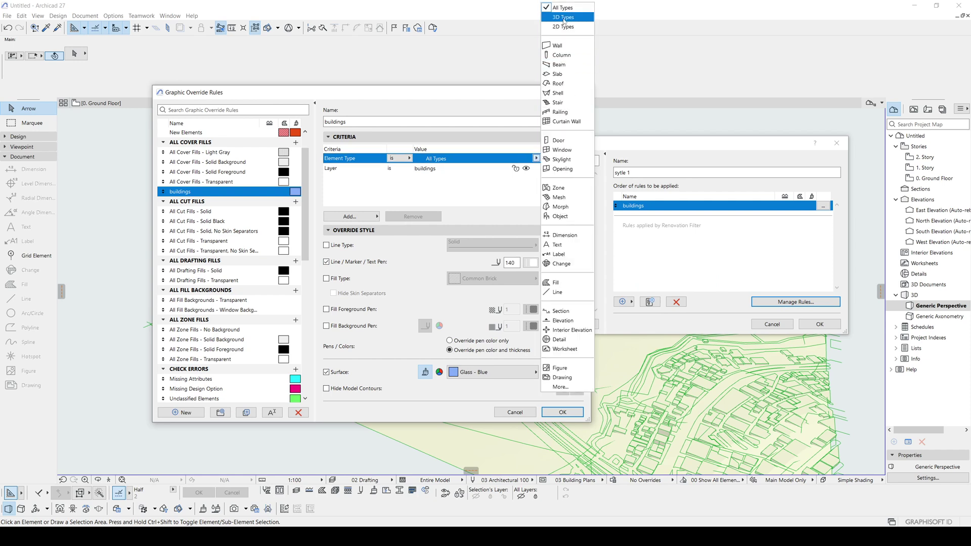
click(563, 17)
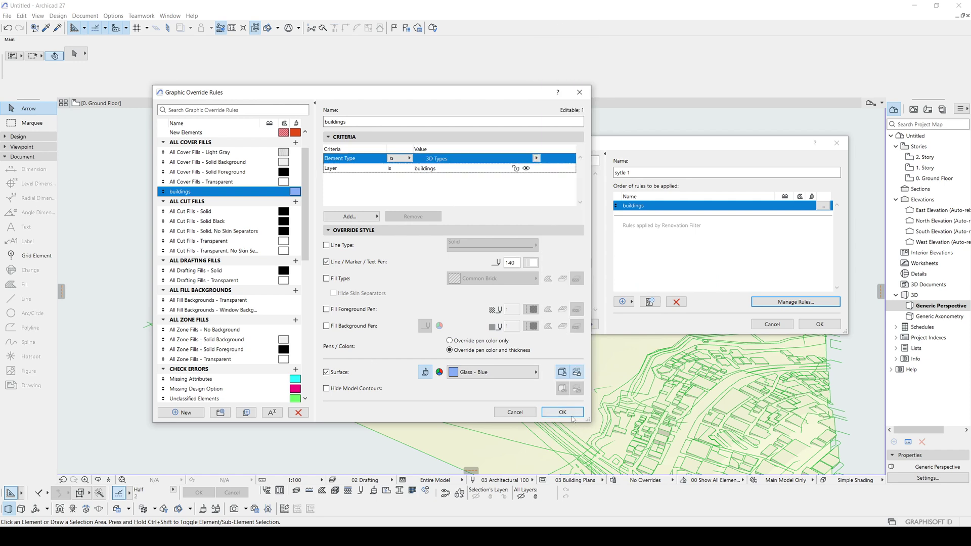
- Save the buildings rule and apply the sytle 1 override combination to the 3D view
click(563, 412)
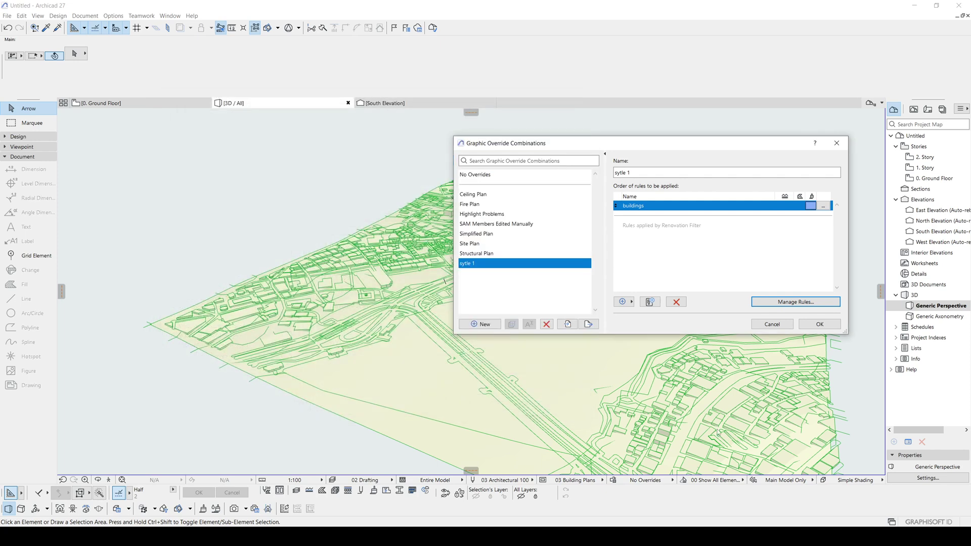
click(819, 324)
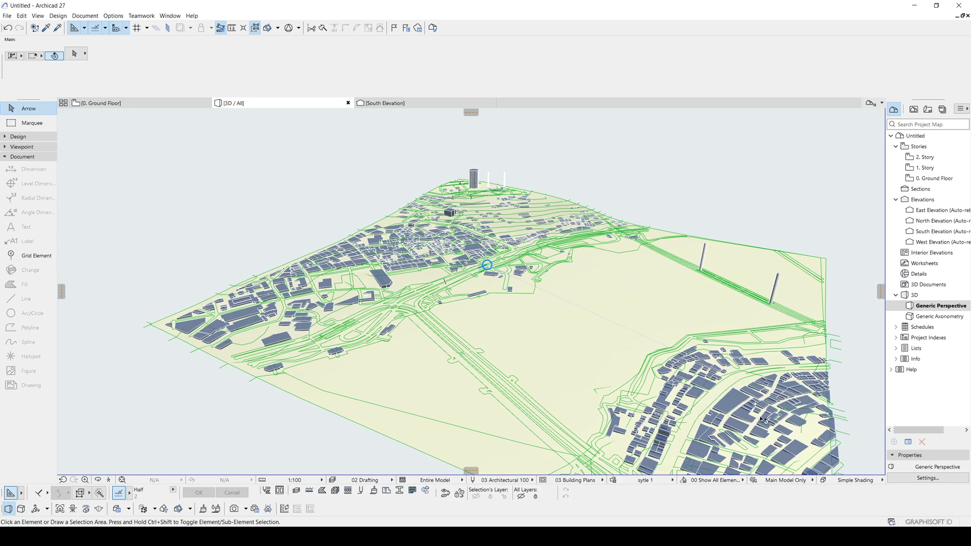
scroll(765, 417, up, 4)
mouse_move(762, 415)
shift+middle_down()
mouse_move(719, 372)
mouse_move(532, 338)
mouse_move(412, 348)
mouse_move(417, 336)
mouse_move(292, 308)
shift+middle_up()
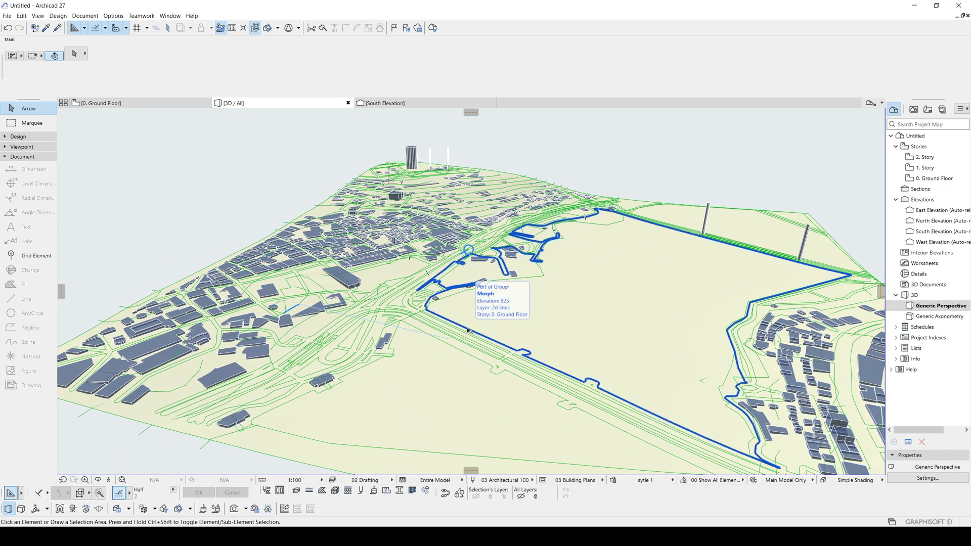
shift+middle_drag(466, 331, 397, 394)
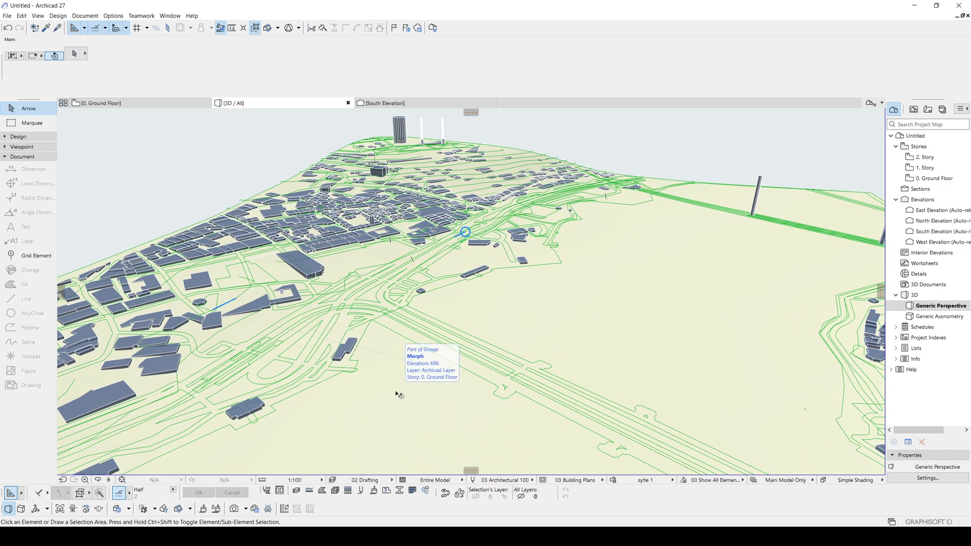
click(397, 395)
click(396, 391)
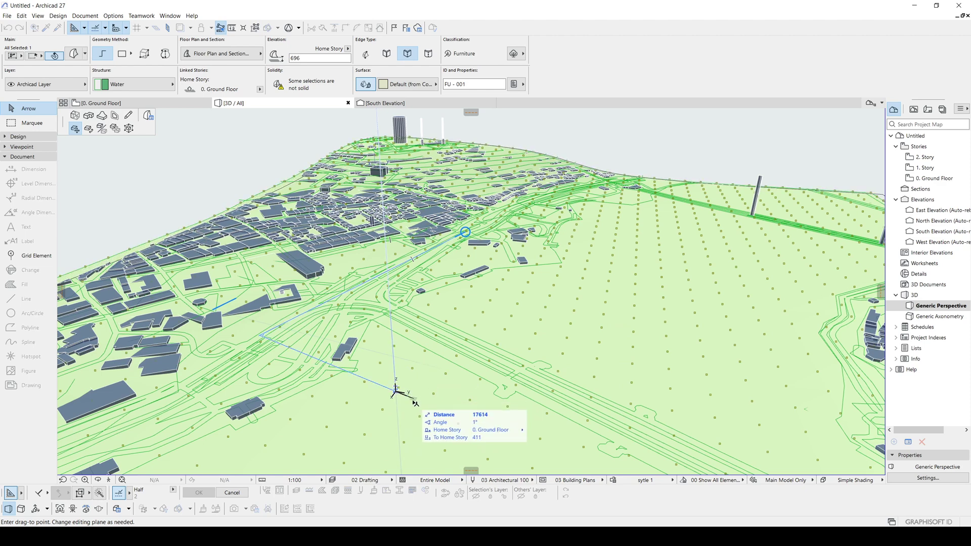
key(Escape)
key(Escape)
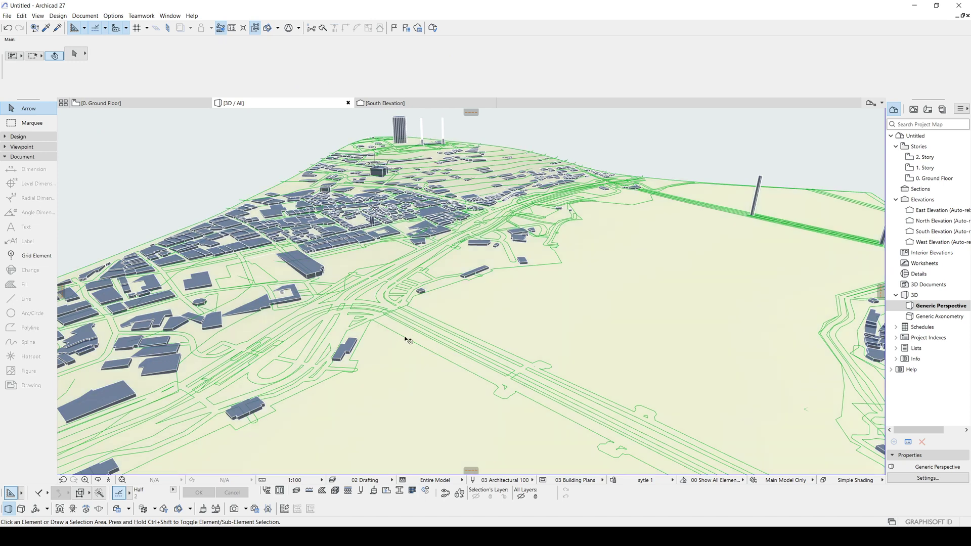
drag(407, 340, 394, 289)
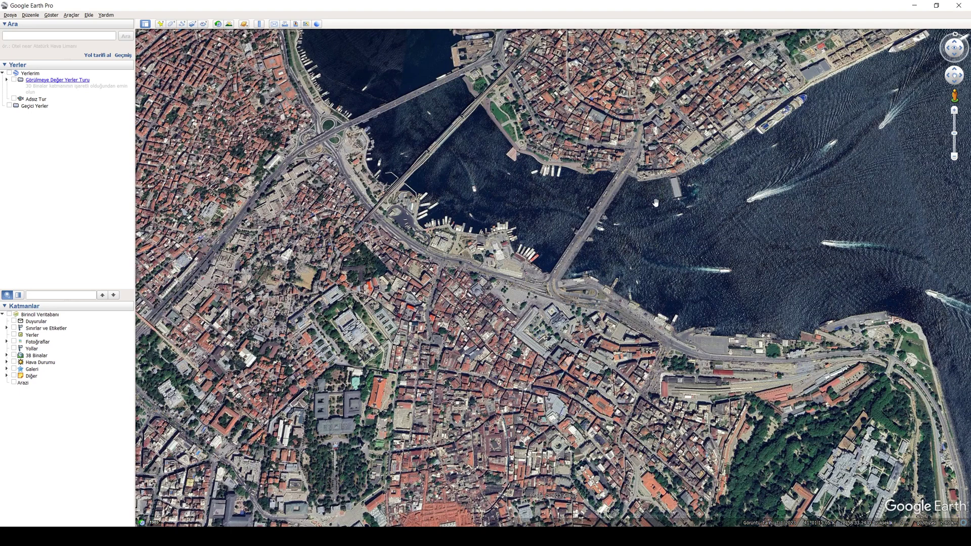
- Check the Cadmapper extract's extent and frame the same bridges and shoreline in Google Earth Pro, oriented north-up
key(alt+Tab)
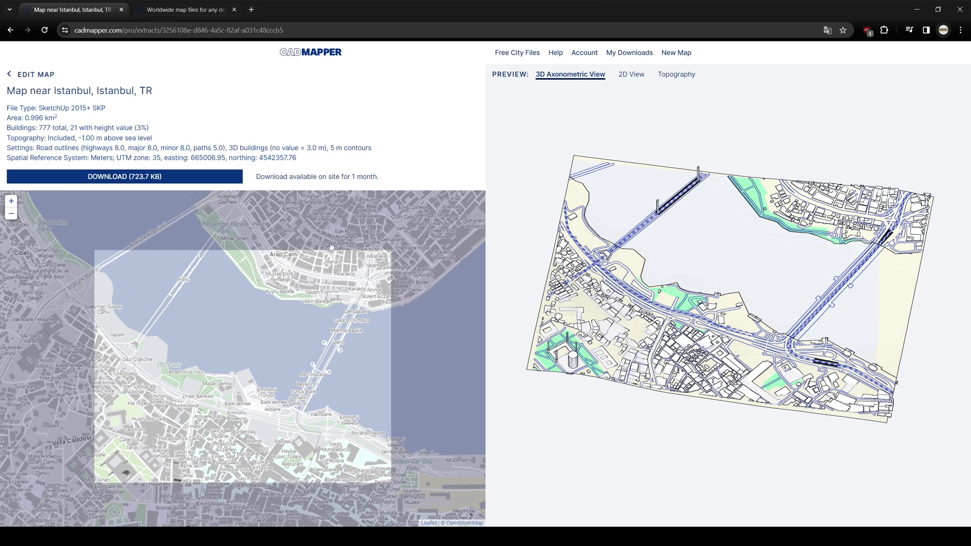
key(alt+Tab)
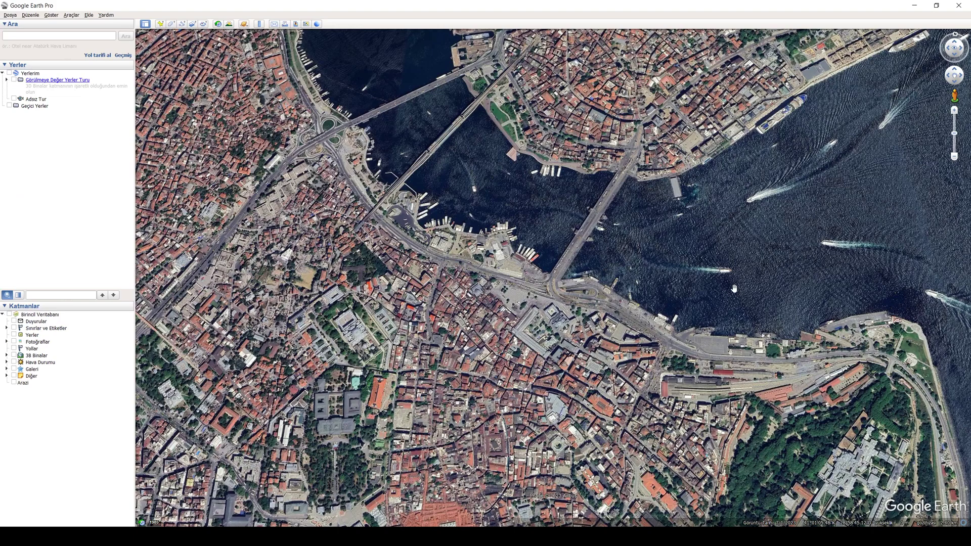
scroll(467, 215, up, 3)
drag(466, 213, 549, 301)
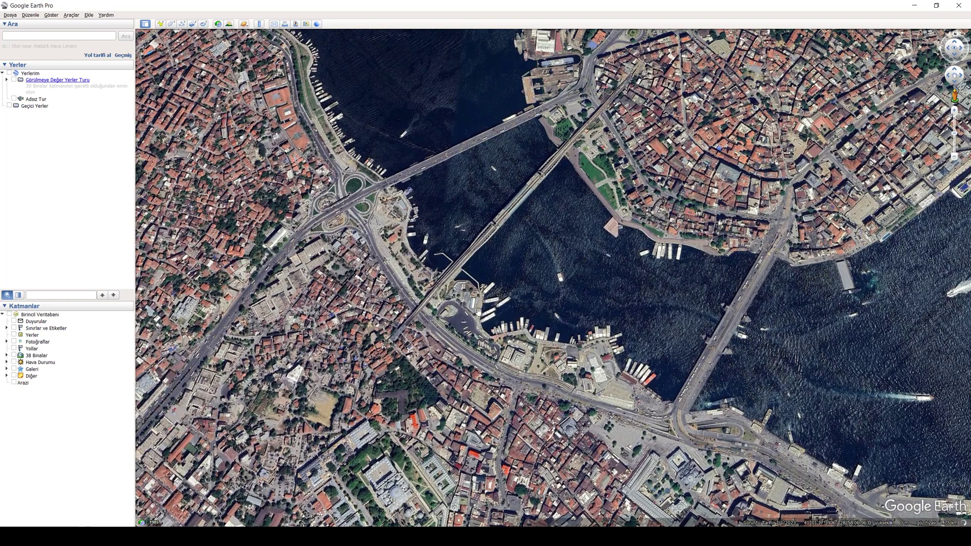
click(28, 356)
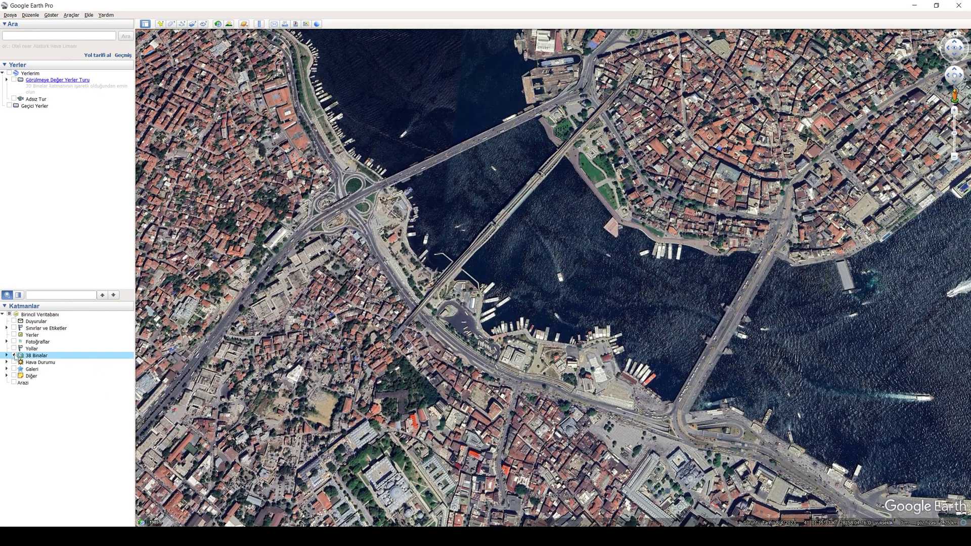
click(954, 35)
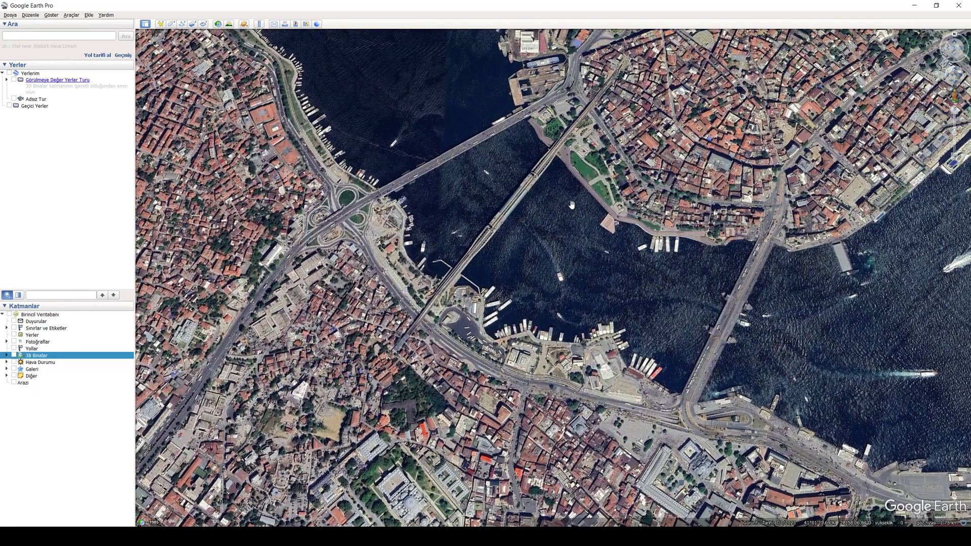
drag(571, 205, 577, 139)
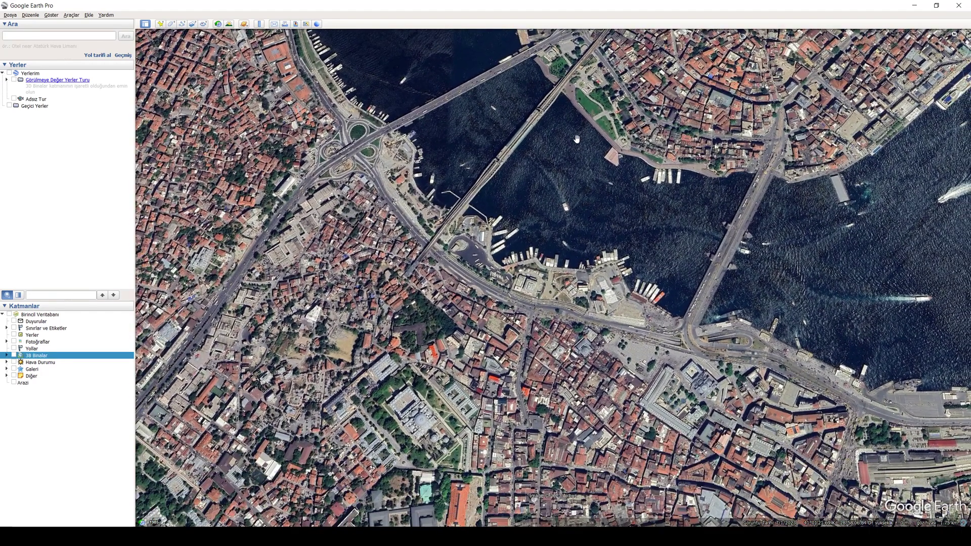
key(alt+Tab)
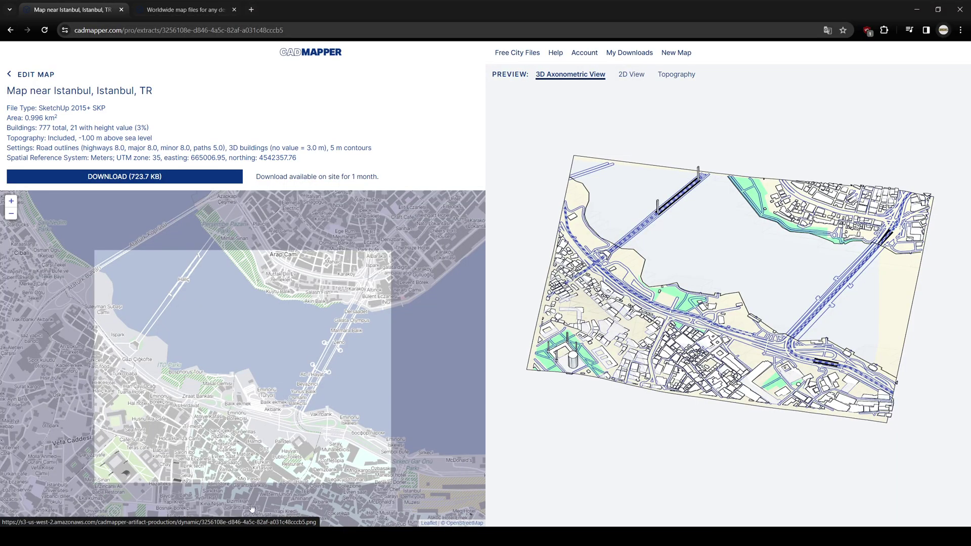
key(alt+Tab)
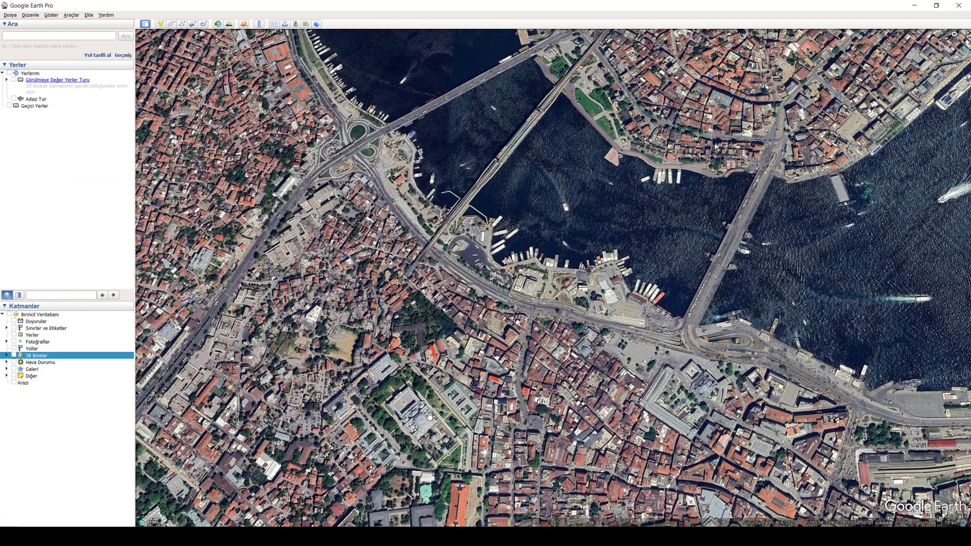
- Refine the north-up satellite framing to cover the whole extract area, from the western roundabout past the eastern bridge
scroll(438, 402, up, 3)
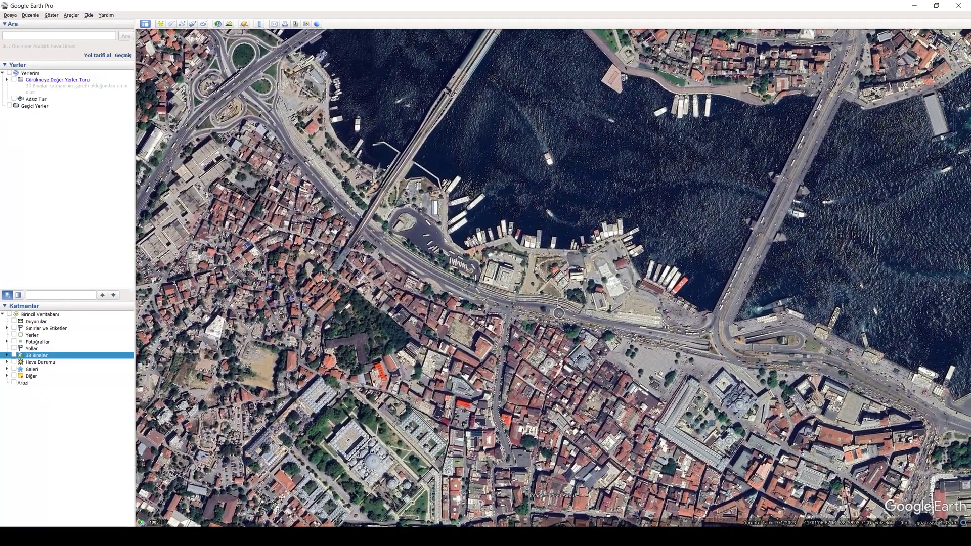
click(559, 313)
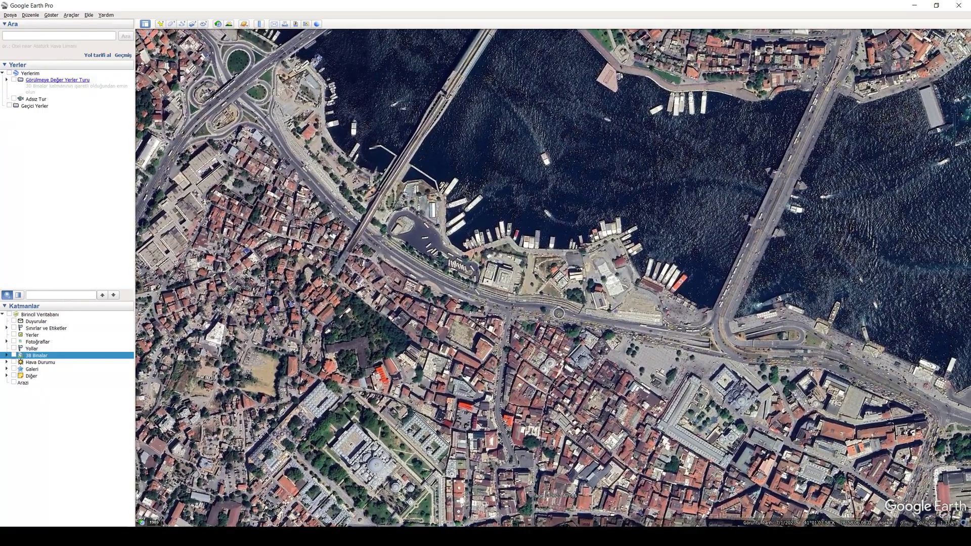
click(953, 34)
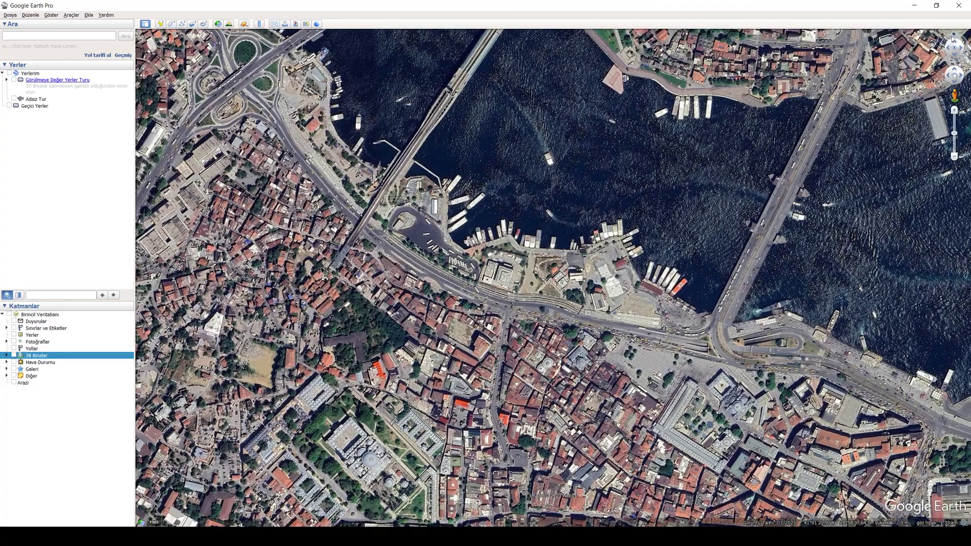
drag(708, 252, 651, 252)
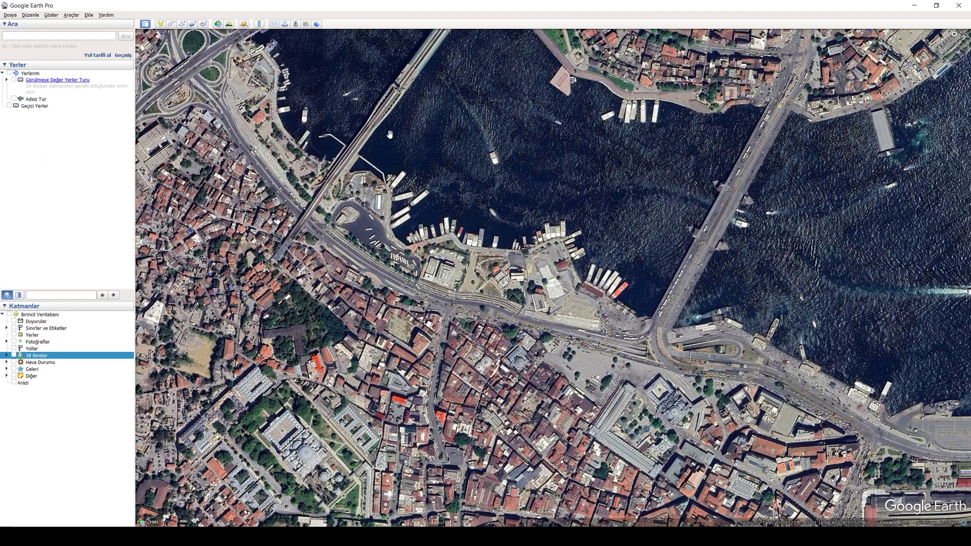
drag(265, 55, 300, 107)
scroll(398, 154, down, 2)
drag(489, 141, 484, 173)
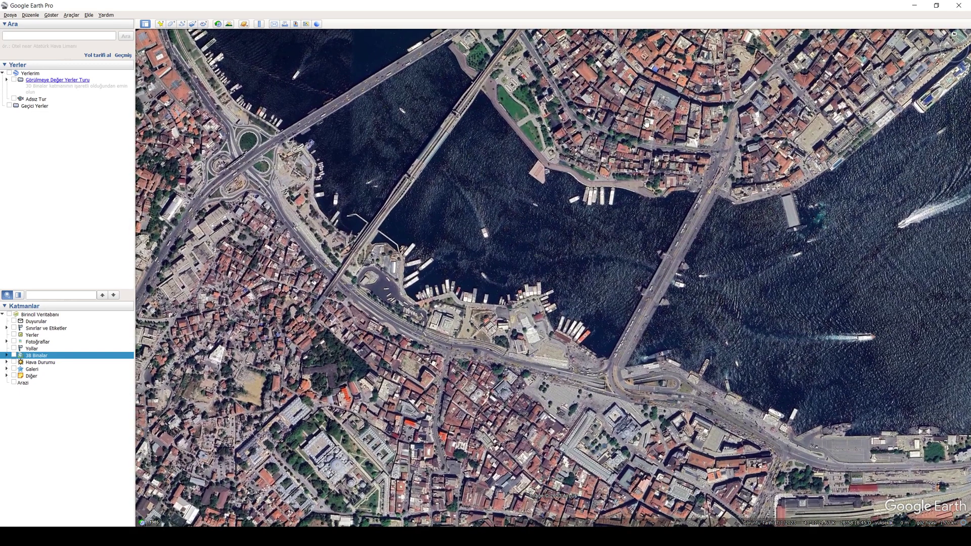
- Save the satellite view as the image HALIC.jpg at the maximum resolution of 8192x4778
click(66, 17)
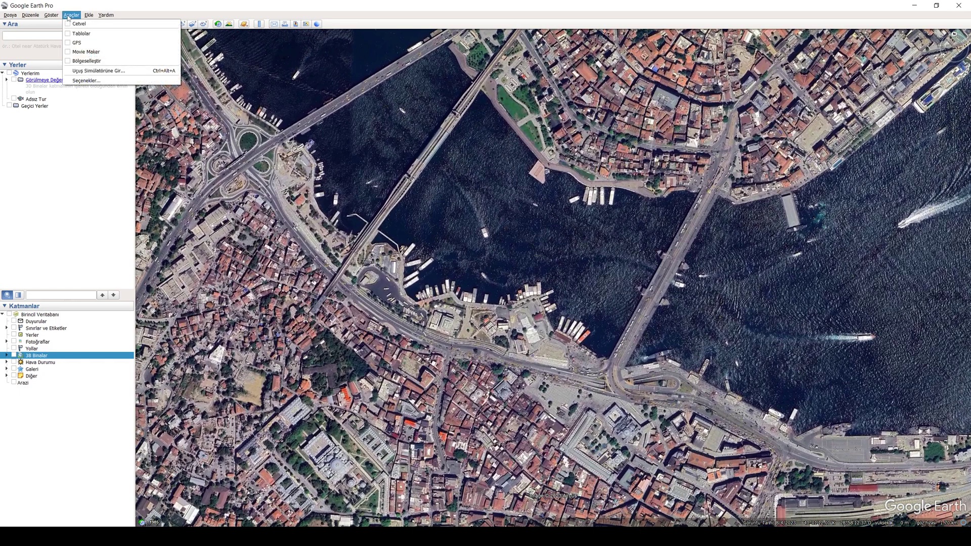
mouse_move(12, 17)
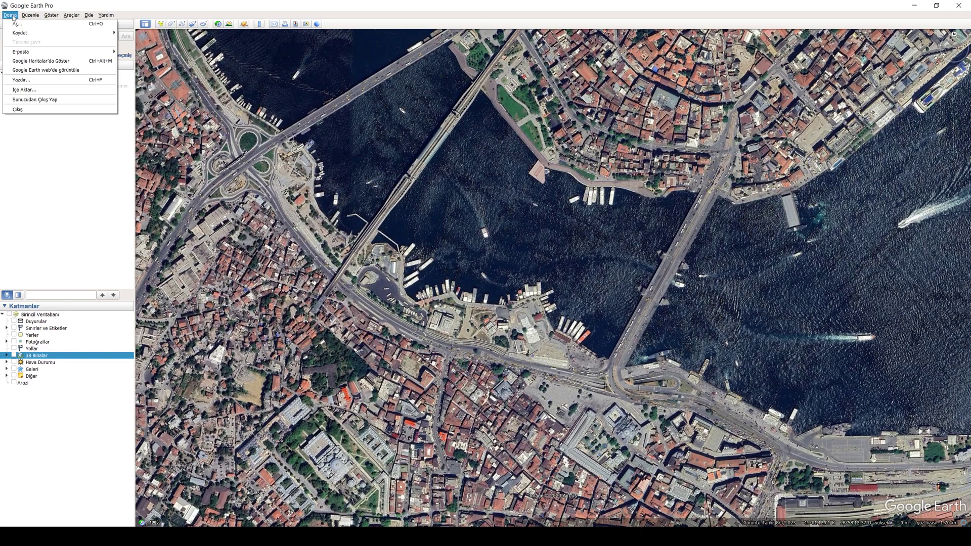
mouse_move(36, 37)
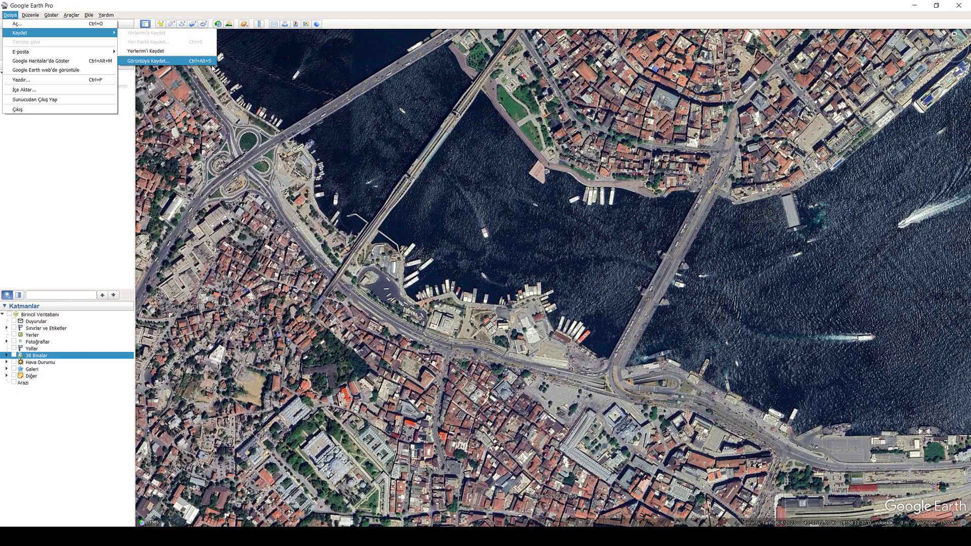
click(147, 60)
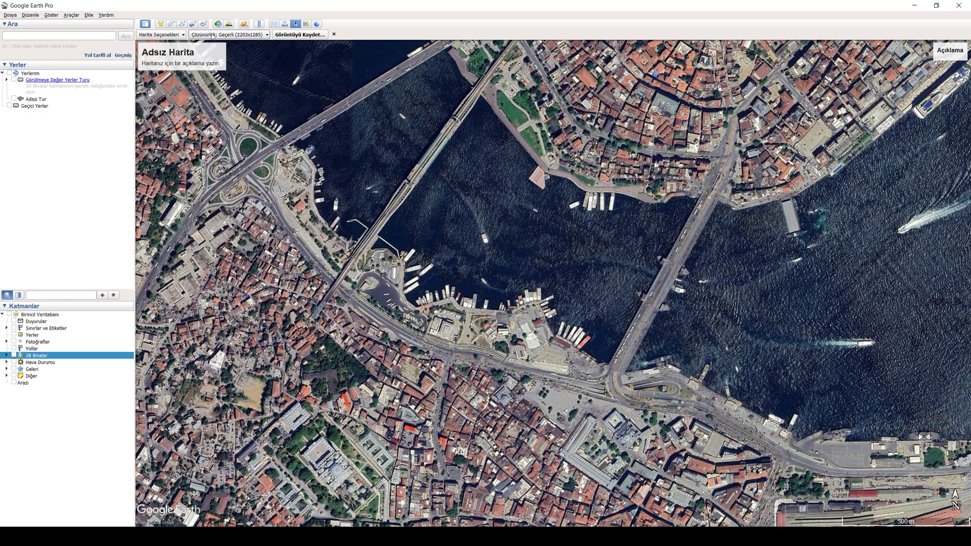
click(227, 34)
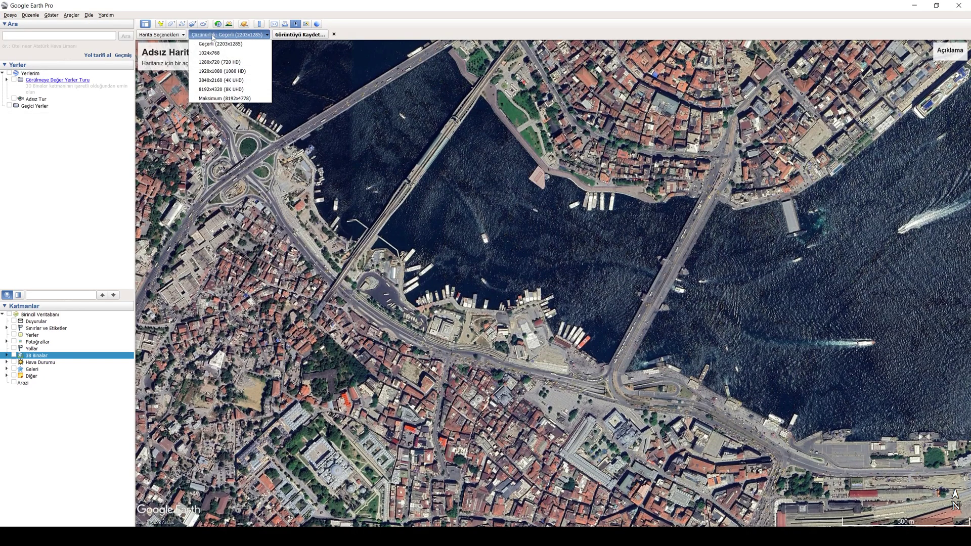
click(223, 98)
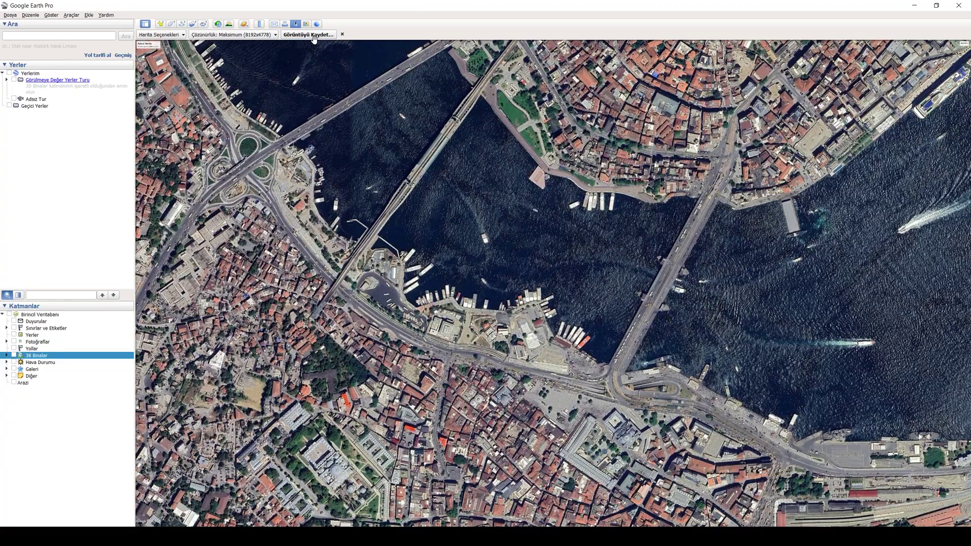
click(291, 39)
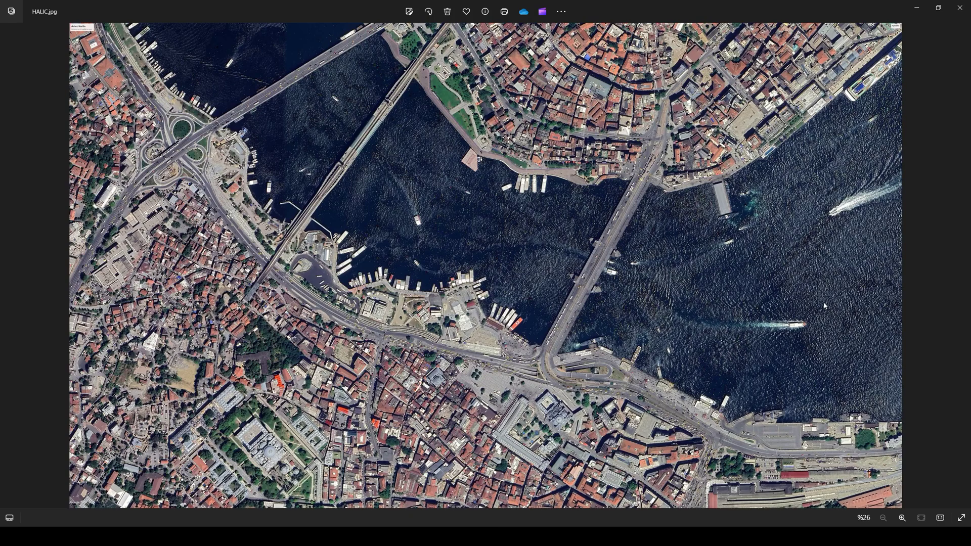
- Examine the saved HALIC.jpg up close for detail along the waterfront, the square and the bridges
scroll(571, 374, up, 9)
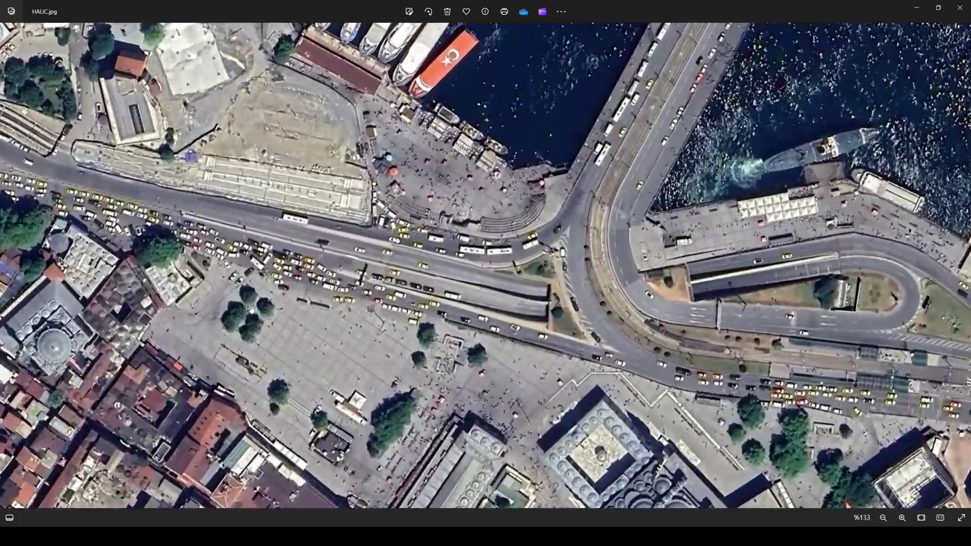
drag(251, 310, 400, 335)
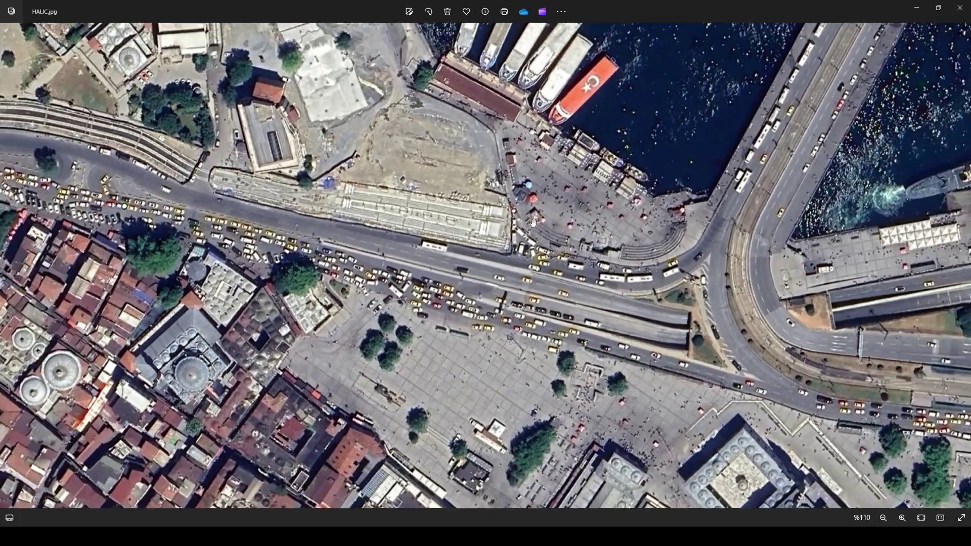
scroll(516, 215, down, 2)
drag(275, 178, 329, 352)
scroll(531, 150, down, 2)
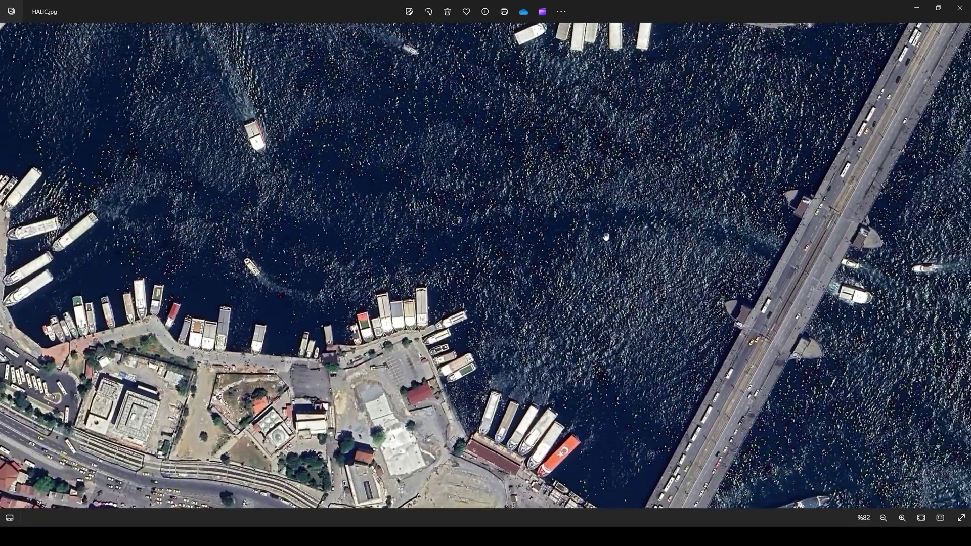
scroll(607, 234, down, 4)
drag(609, 187, 460, 298)
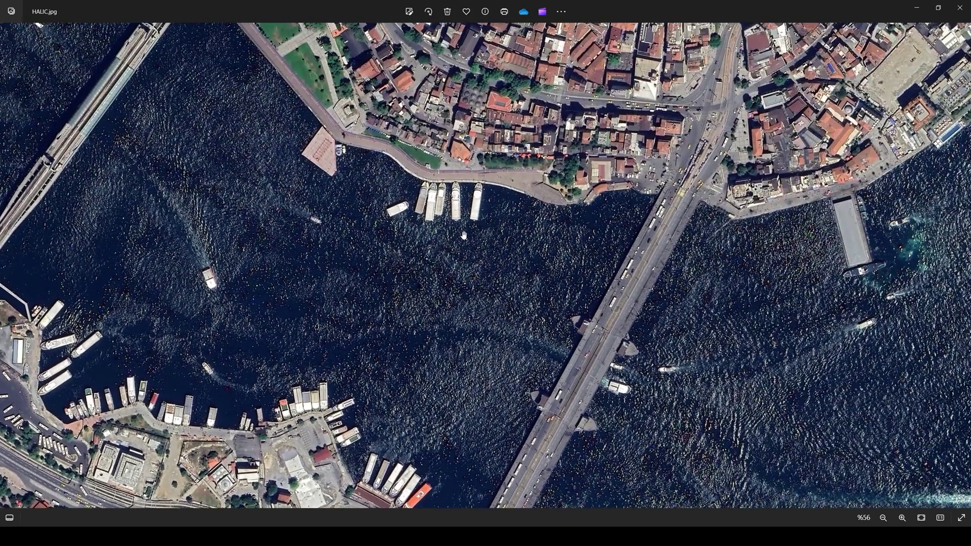
scroll(463, 236, down, 1)
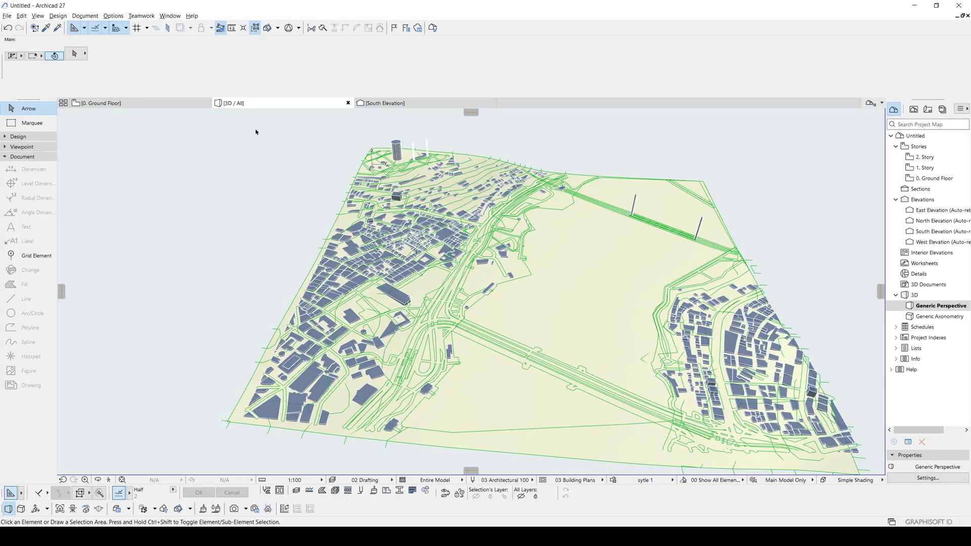
- Return to the Ground Floor plan and create a new independent worksheet with reference ID W-01 and the name Worksheet
click(256, 130)
click(199, 180)
key(F2)
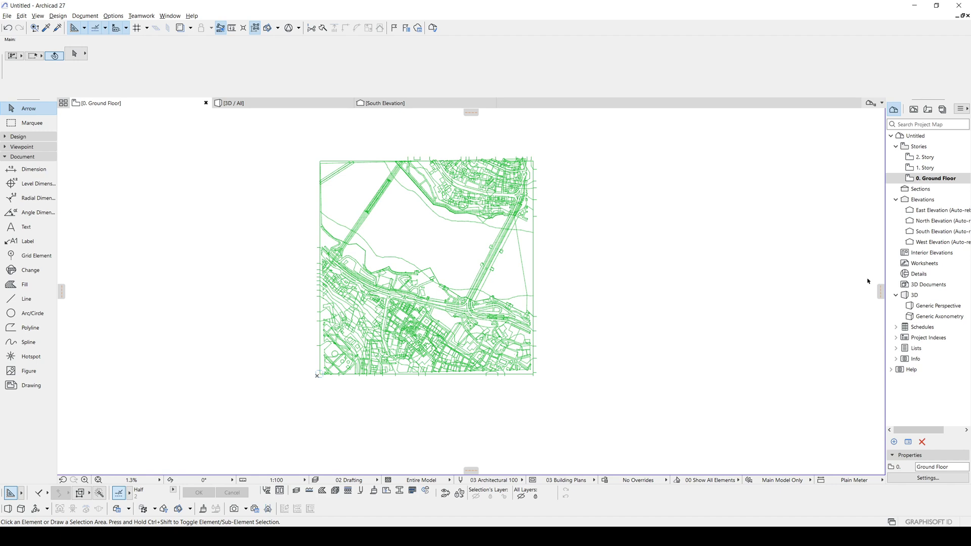
right_click(877, 264)
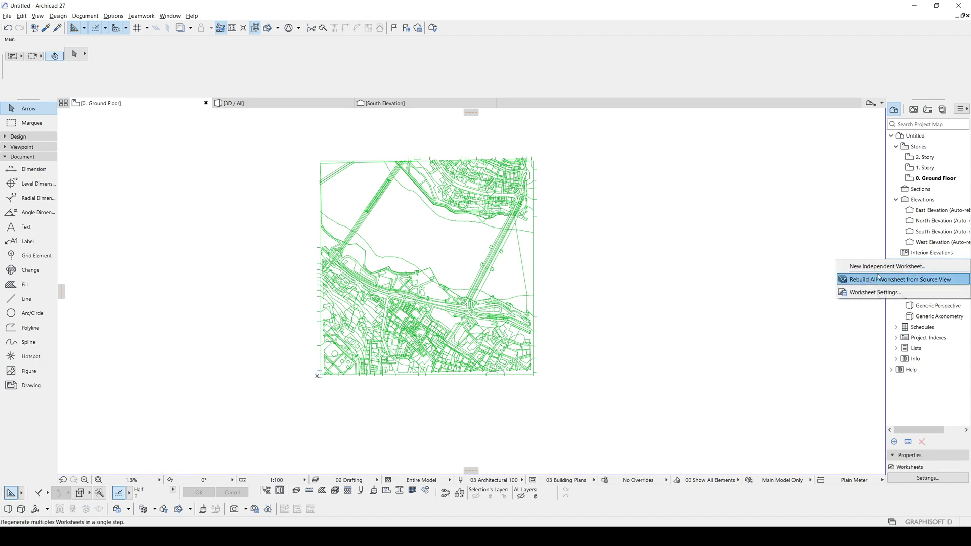
click(859, 267)
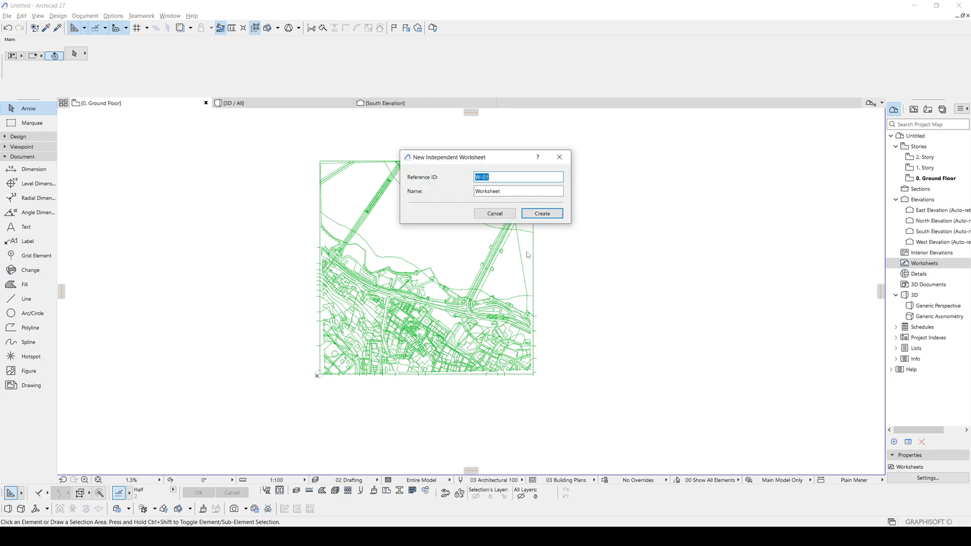
click(536, 217)
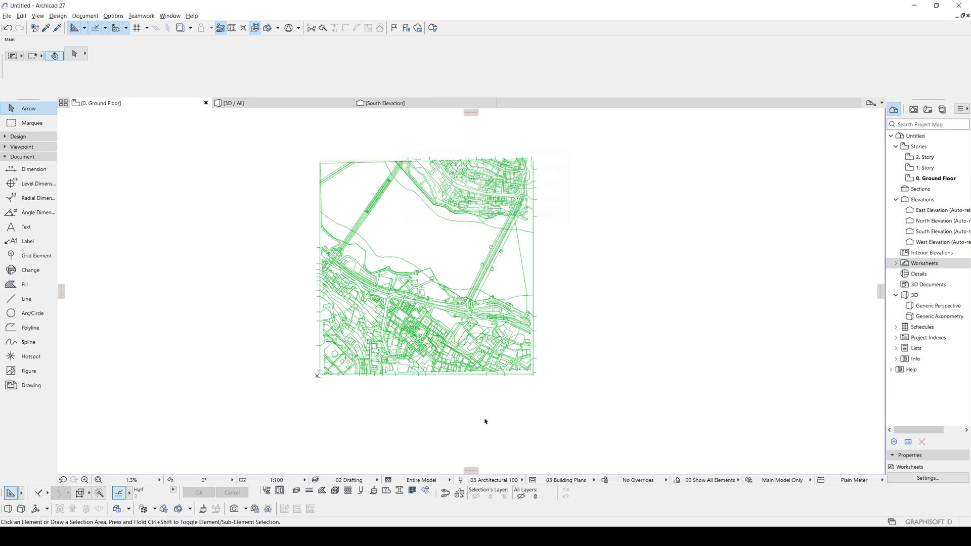
- Place the satellite image HALIC.jpg as an external drawing in the empty worksheet
click(7, 17)
mouse_move(43, 169)
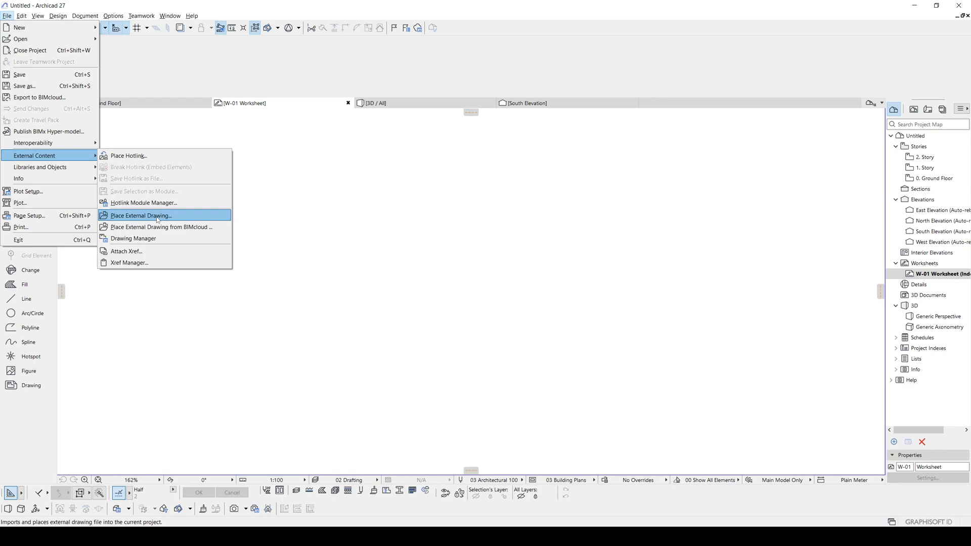
click(158, 216)
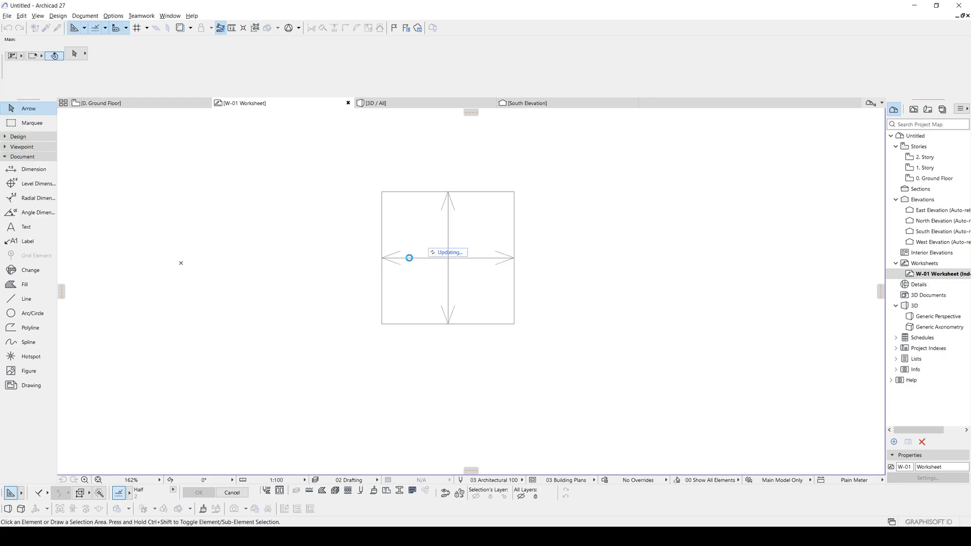
click(409, 258)
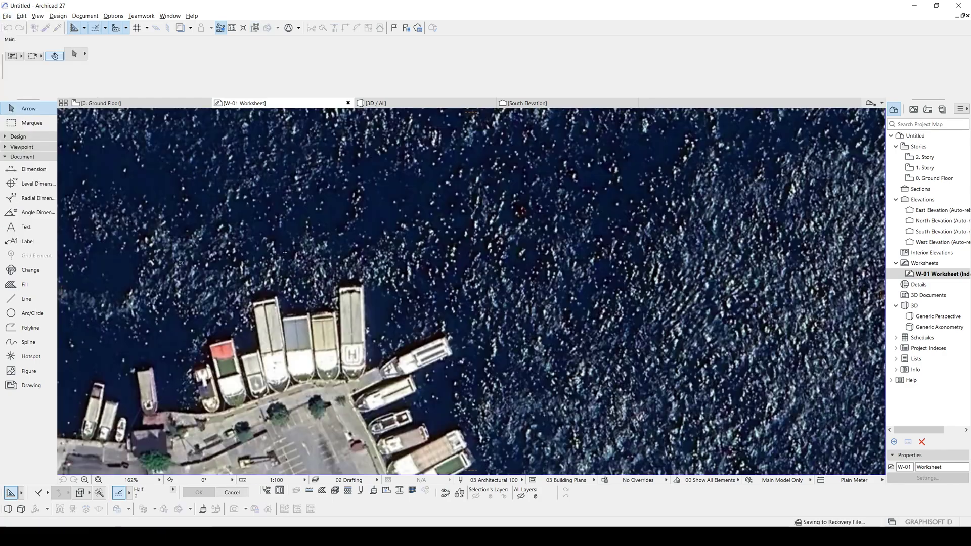
scroll(454, 266, down, 10)
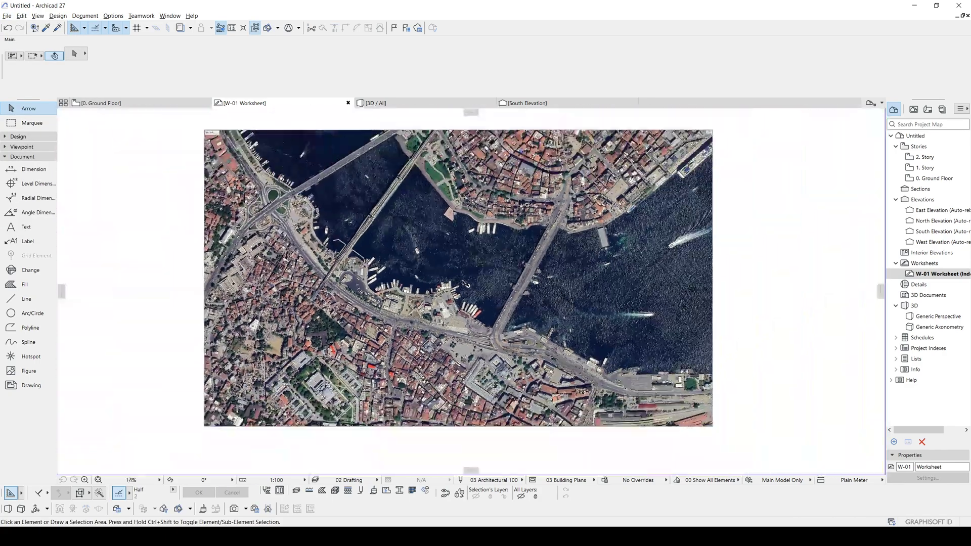
scroll(470, 284, up, 2)
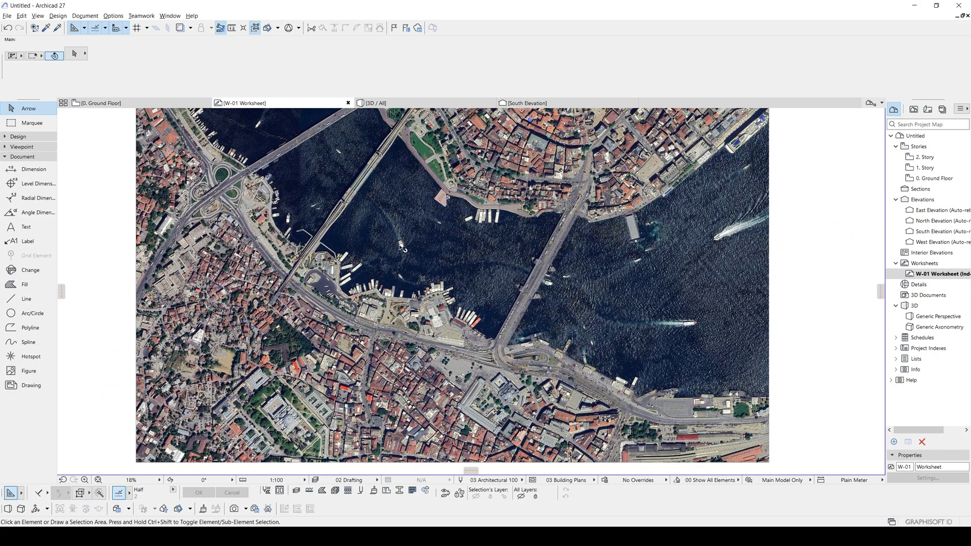
middle_drag(382, 247, 428, 261)
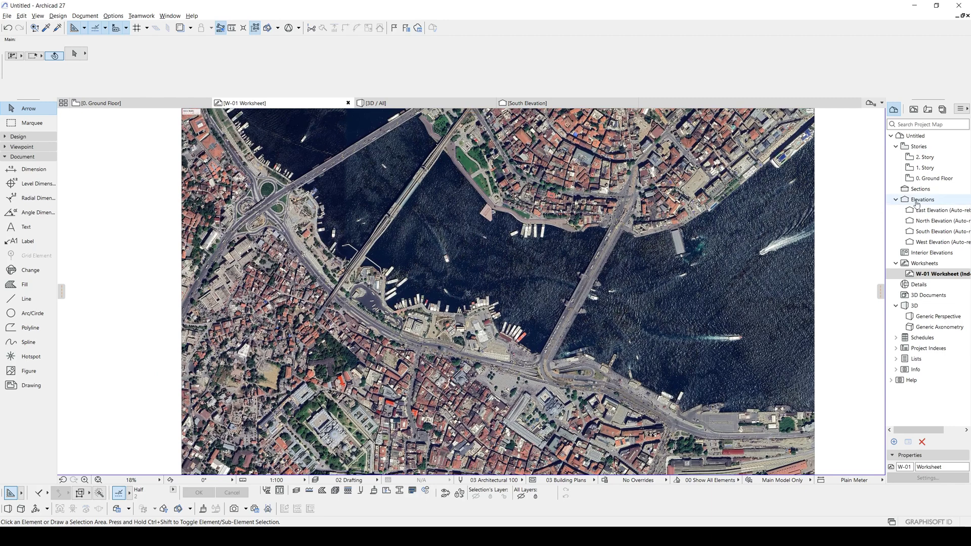
- Show the Ground Floor as a trace reference in the worksheet to compare the map's extent with the satellite image
right_click(930, 180)
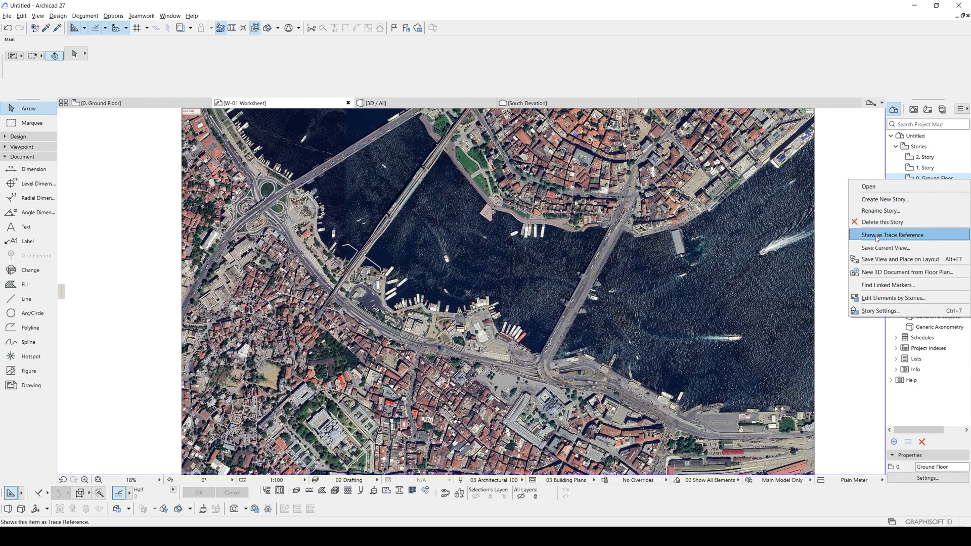
click(877, 236)
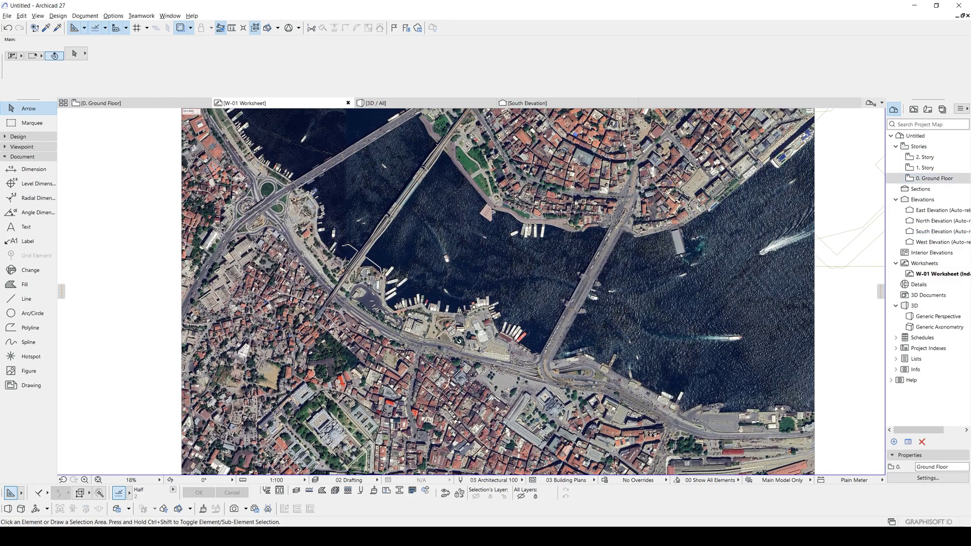
scroll(498, 330, down, 10)
scroll(495, 329, down, 1)
middle_drag(495, 329, 427, 375)
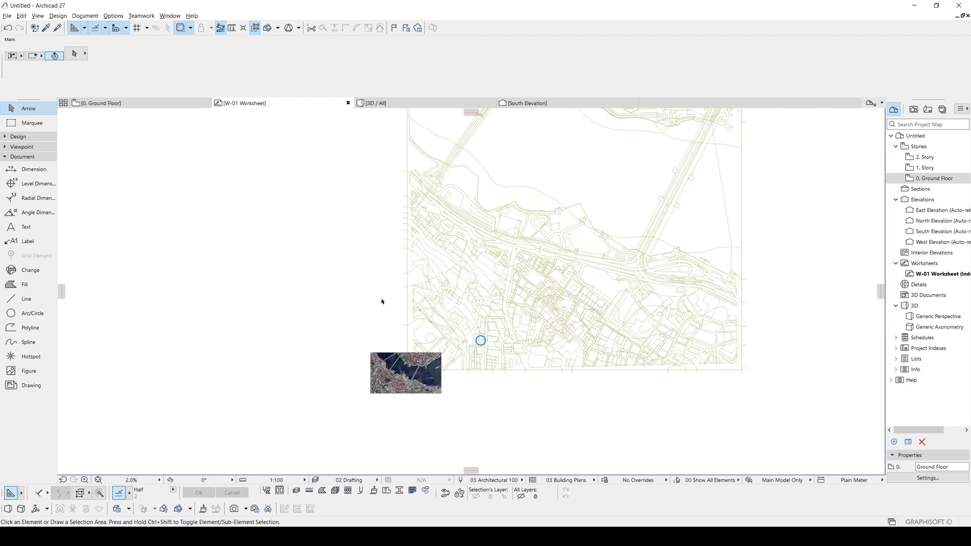
scroll(526, 232, down, 2)
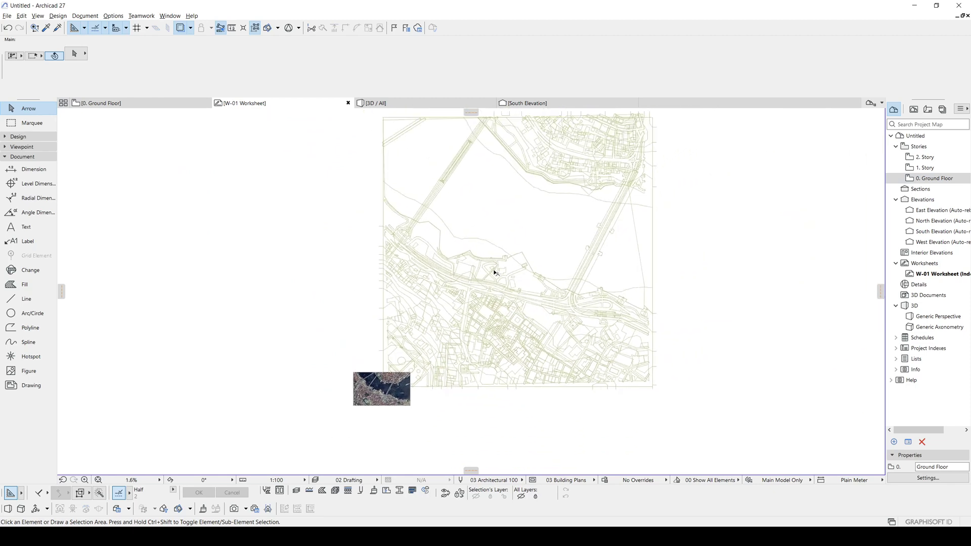
- Move the satellite image from the map's southwest corner onto the traced eastern bridge
click(361, 370)
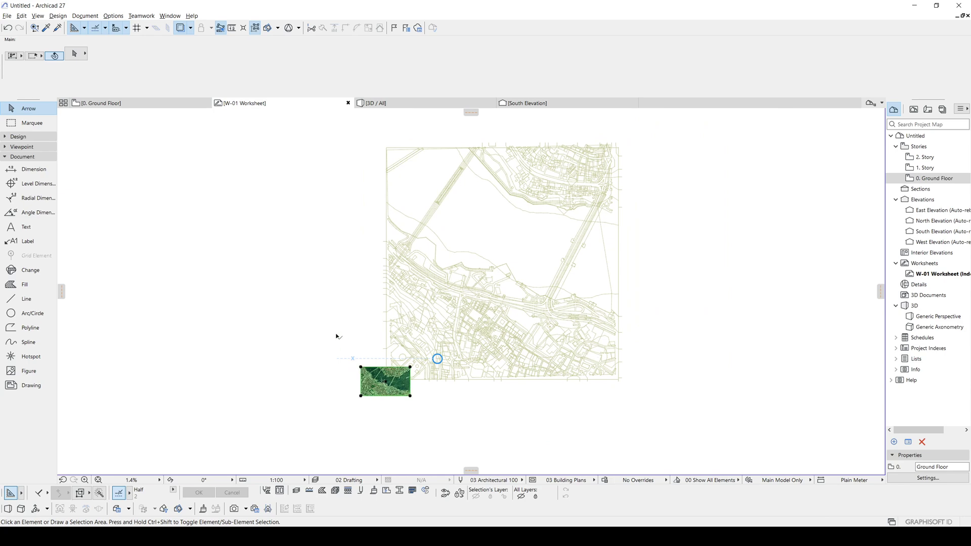
scroll(357, 362, up, 3)
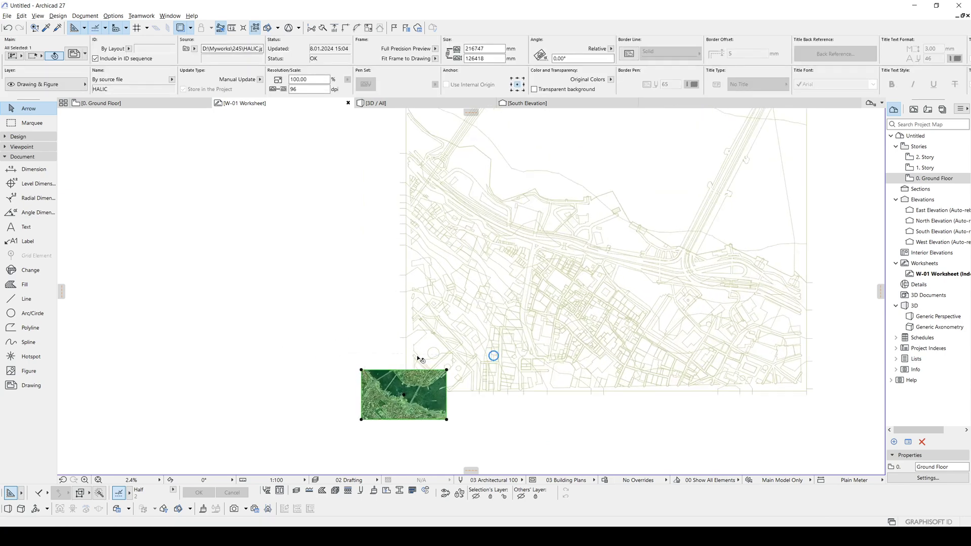
drag(420, 393, 707, 193)
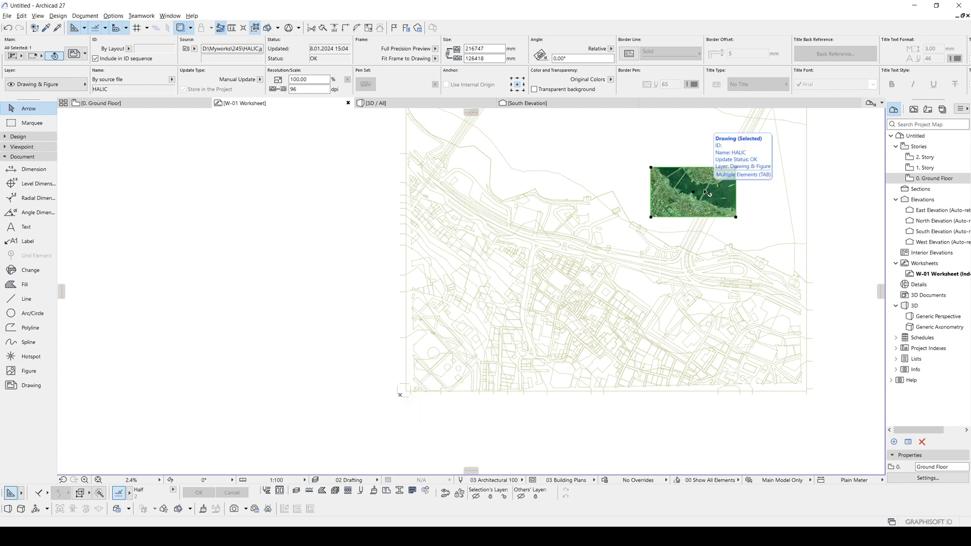
scroll(706, 192, up, 6)
middle_drag(710, 185, 627, 227)
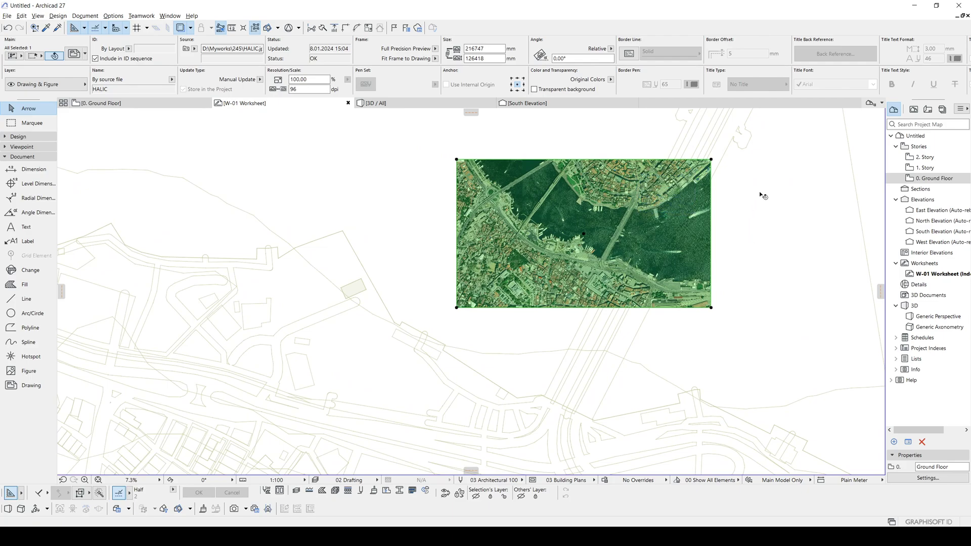
middle_drag(751, 177, 661, 265)
scroll(663, 267, up, 3)
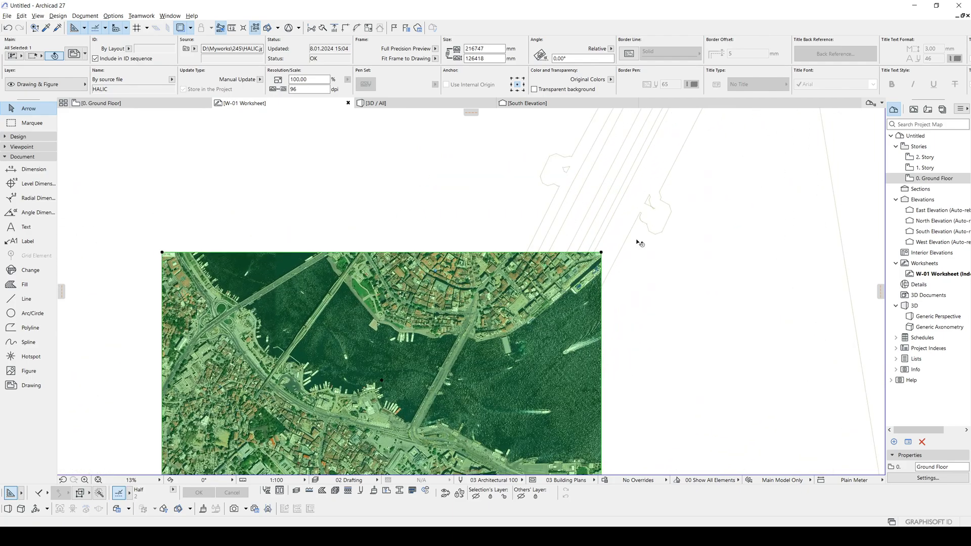
middle_drag(545, 326, 608, 266)
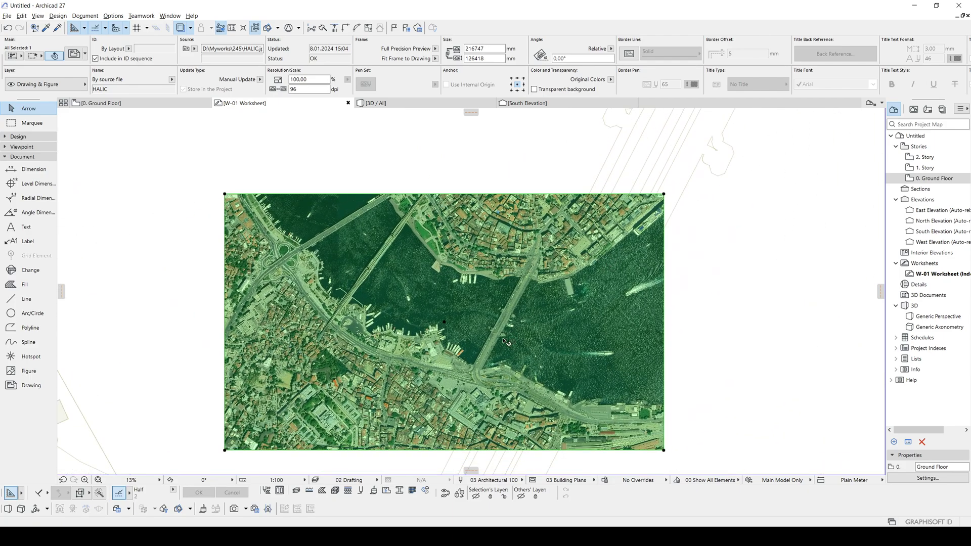
- Reposition the satellite image so the middle of its eastern bridge meets the matching outline on the traced bridge
scroll(508, 336, up, 5)
scroll(504, 335, down, 5)
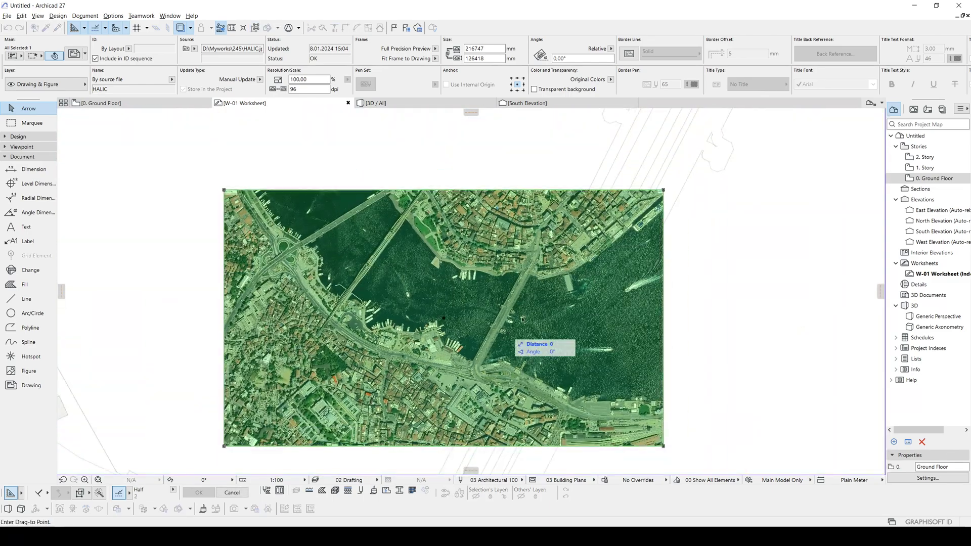
click(718, 163)
scroll(618, 227, up, 3)
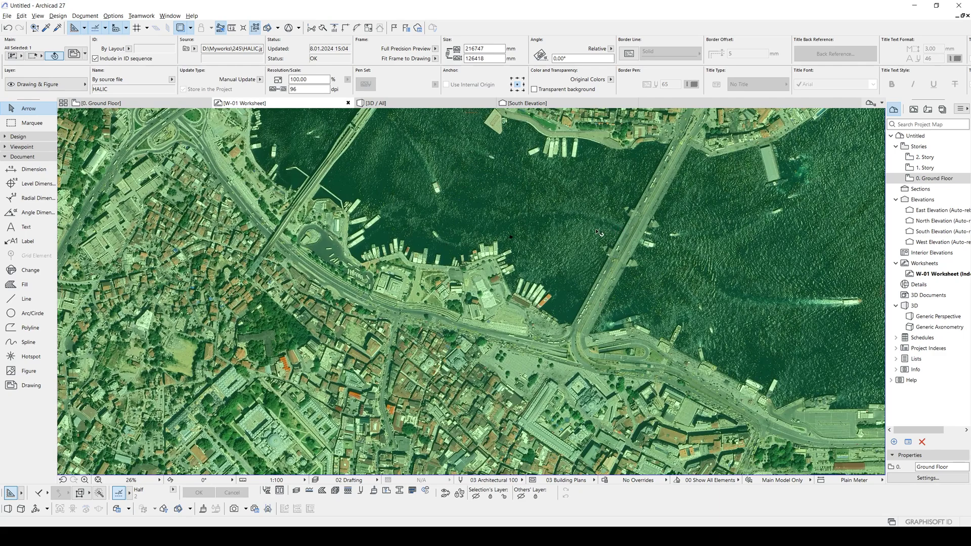
scroll(570, 234, down, 2)
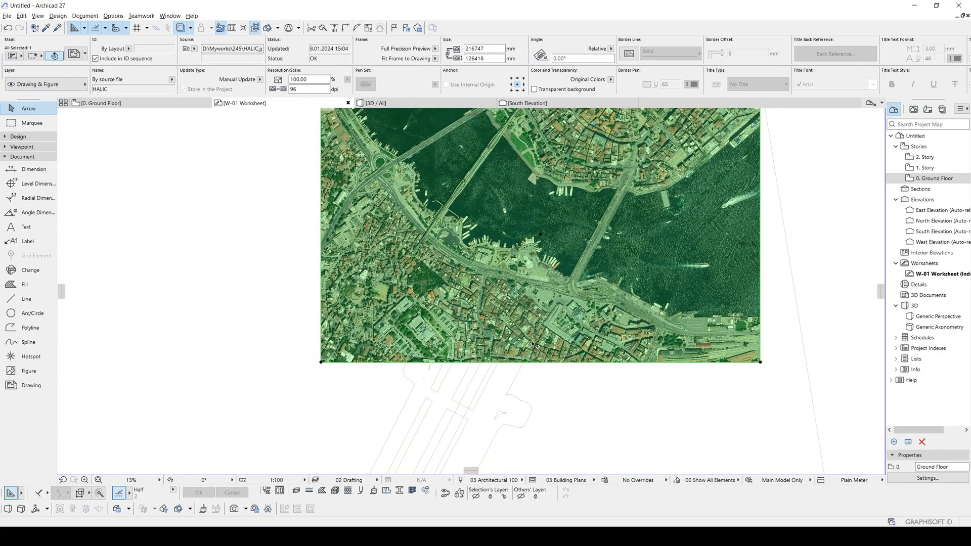
middle_drag(629, 332, 655, 288)
middle_drag(691, 231, 692, 299)
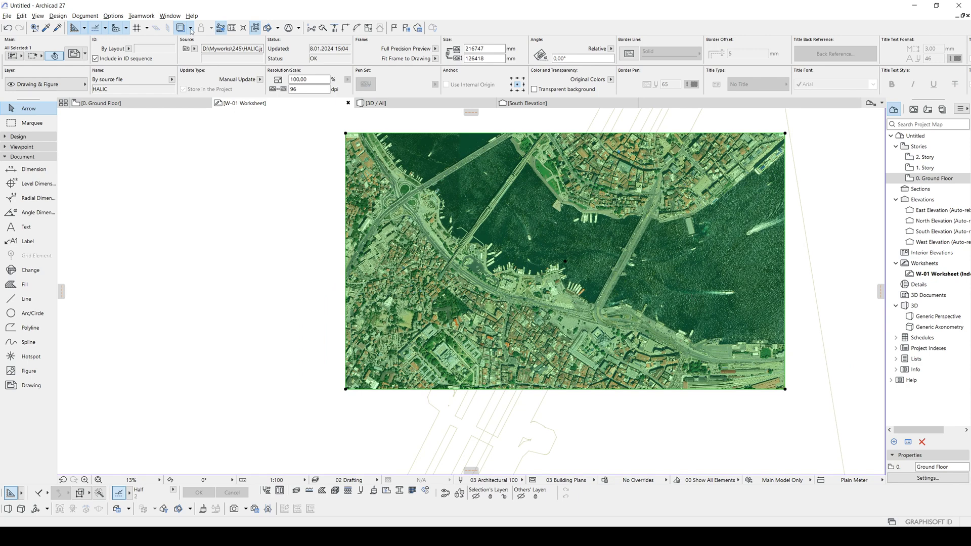
- Open the Trace & Reference settings and display the Ground Floor reference on top of the satellite image
click(191, 28)
click(218, 175)
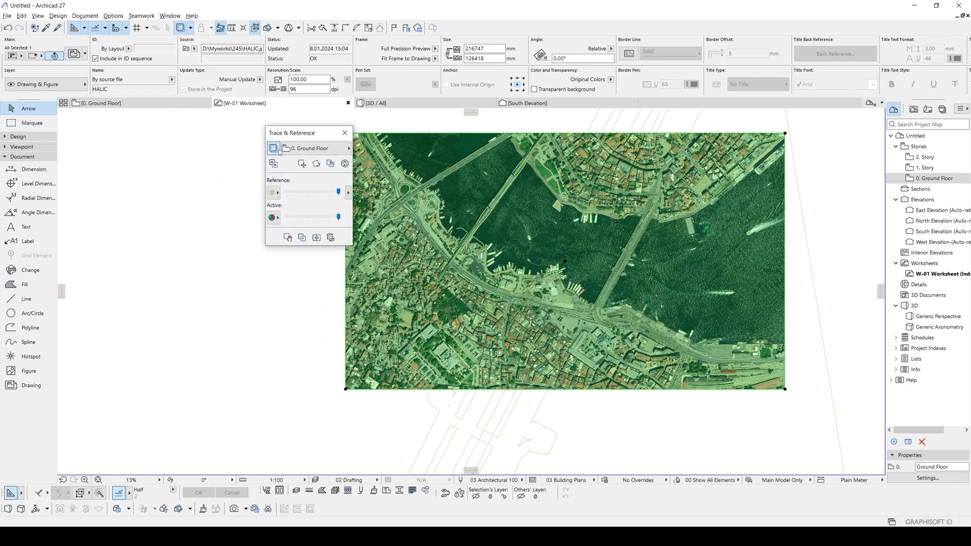
drag(312, 134, 220, 169)
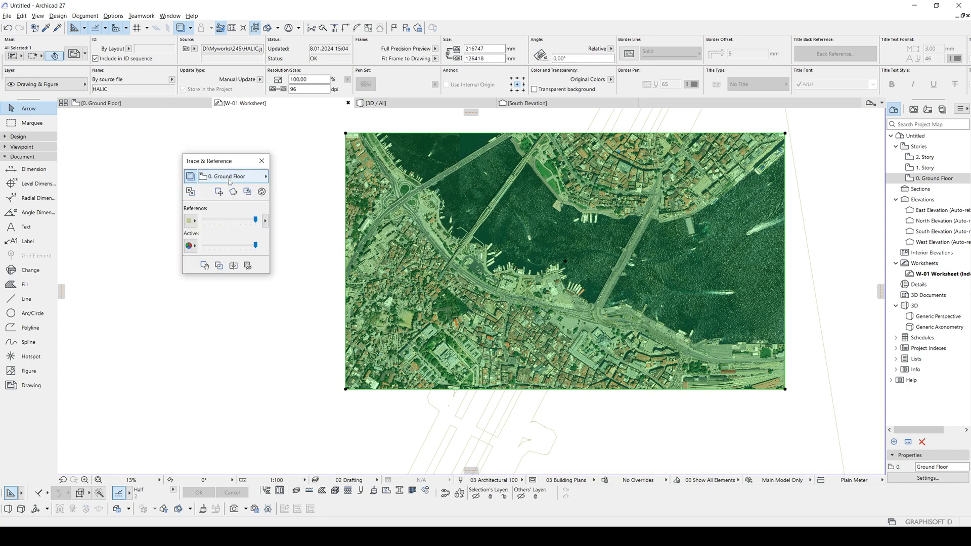
click(219, 266)
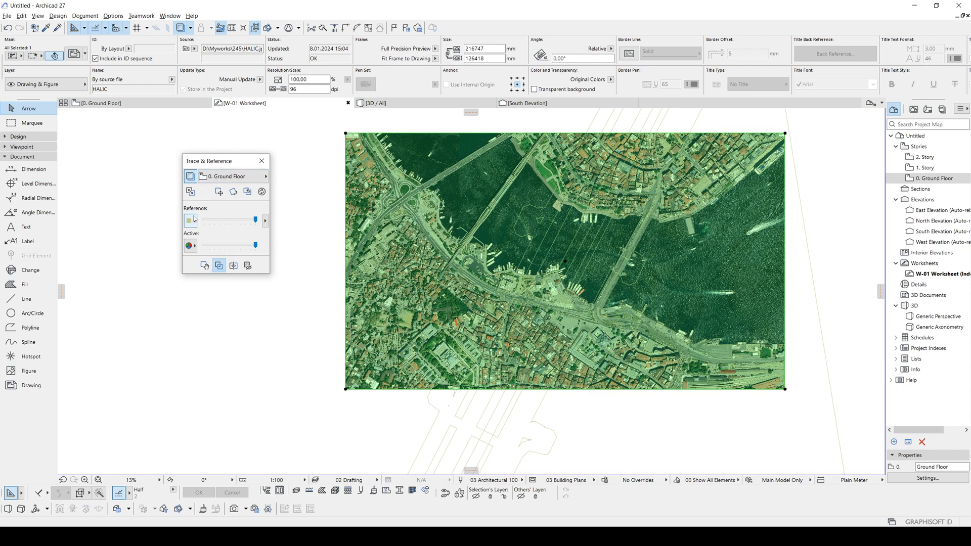
- Color the trace reference red (R: 255 G: 0 B: 0) and fade the active worksheet so the map lines stand out
click(191, 222)
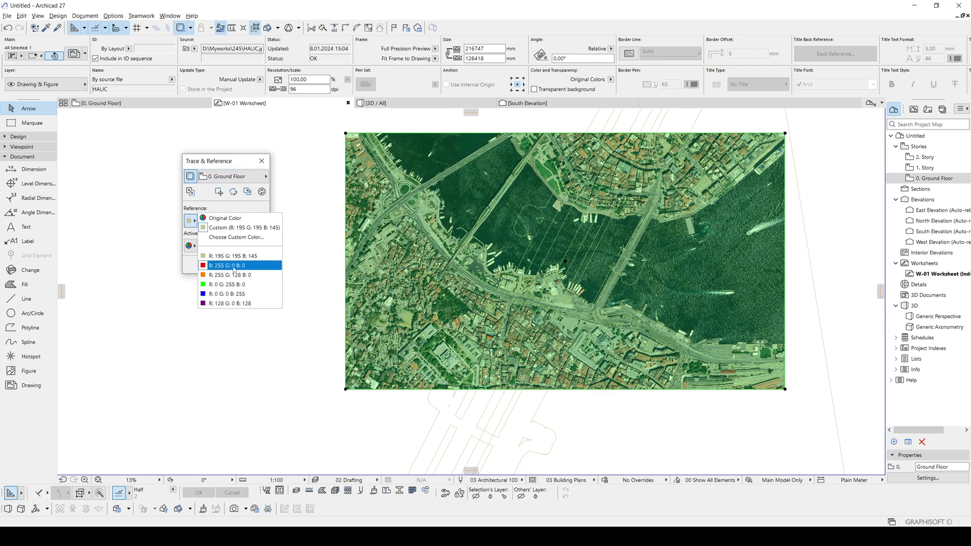
click(228, 264)
drag(230, 161, 158, 162)
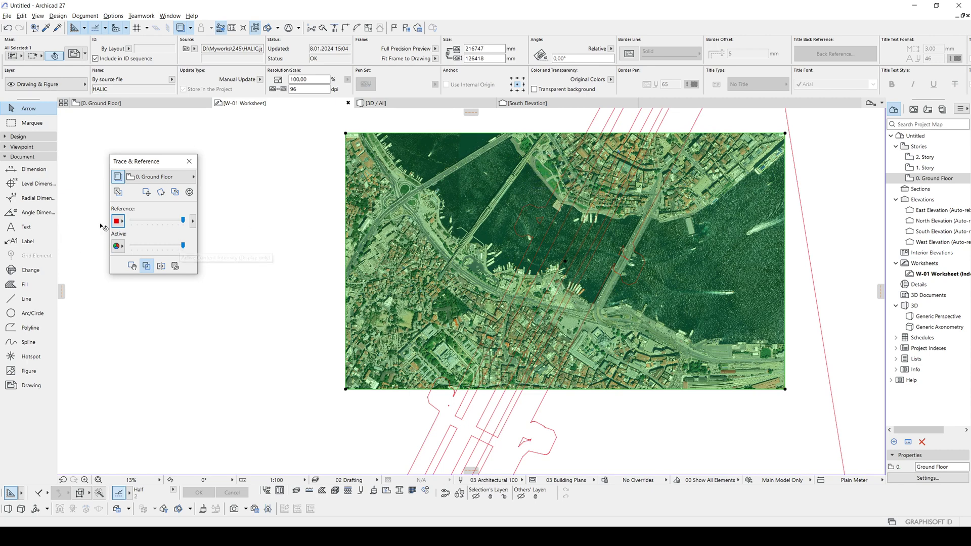
drag(185, 247, 165, 247)
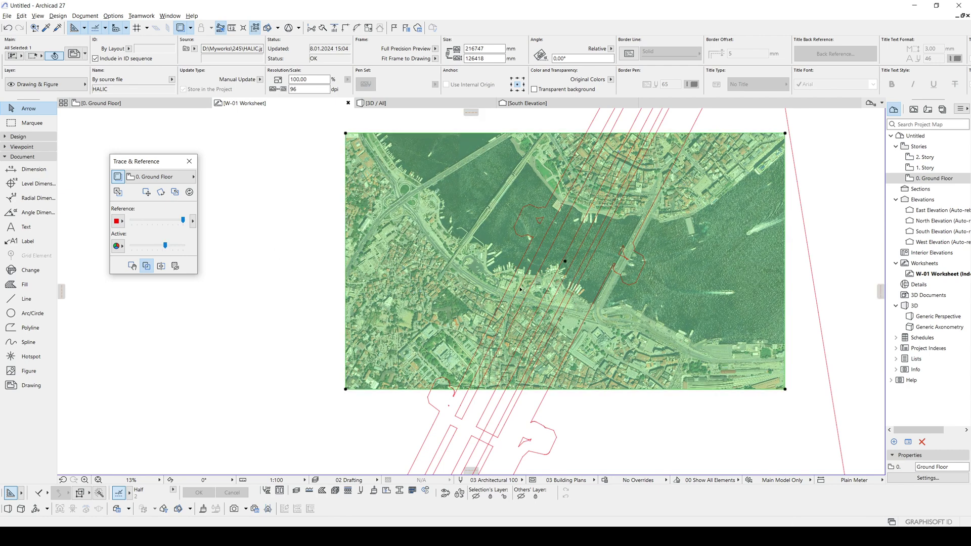
- Resize the satellite image graphically about the eastern bridge, enlarging it from its southwest corner until it roughly matches the traced map
scroll(595, 257, down, 3)
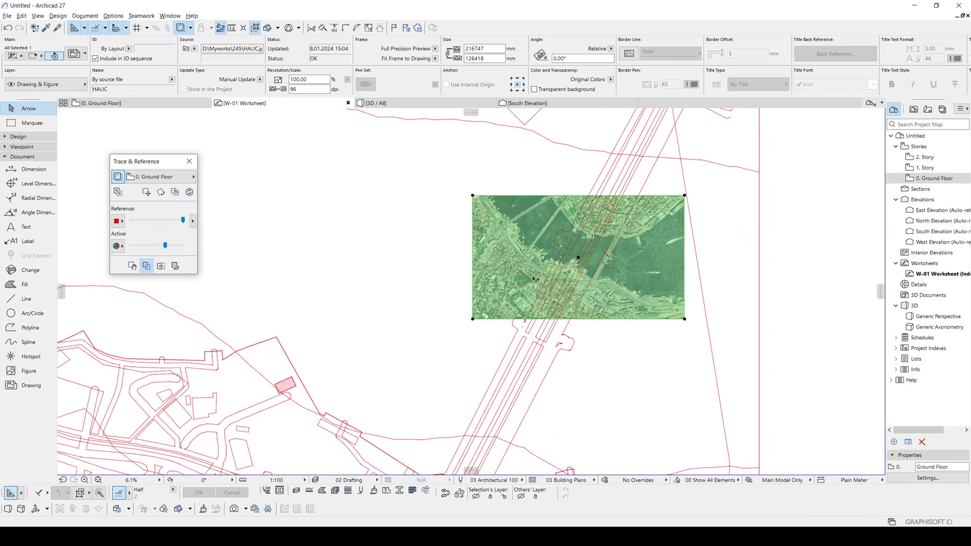
middle_drag(496, 285, 536, 263)
scroll(739, 213, up, 2)
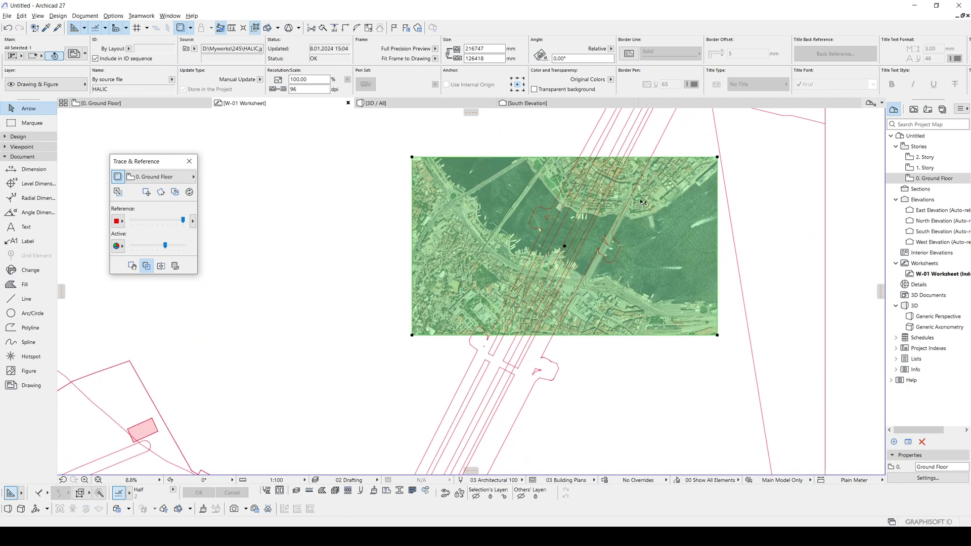
key(ctrl+k)
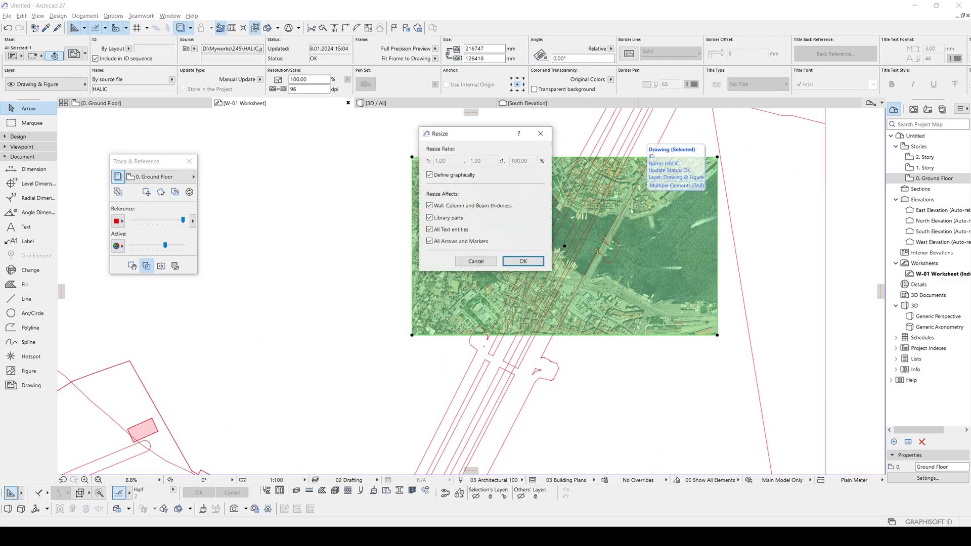
click(523, 261)
scroll(550, 356, up, 6)
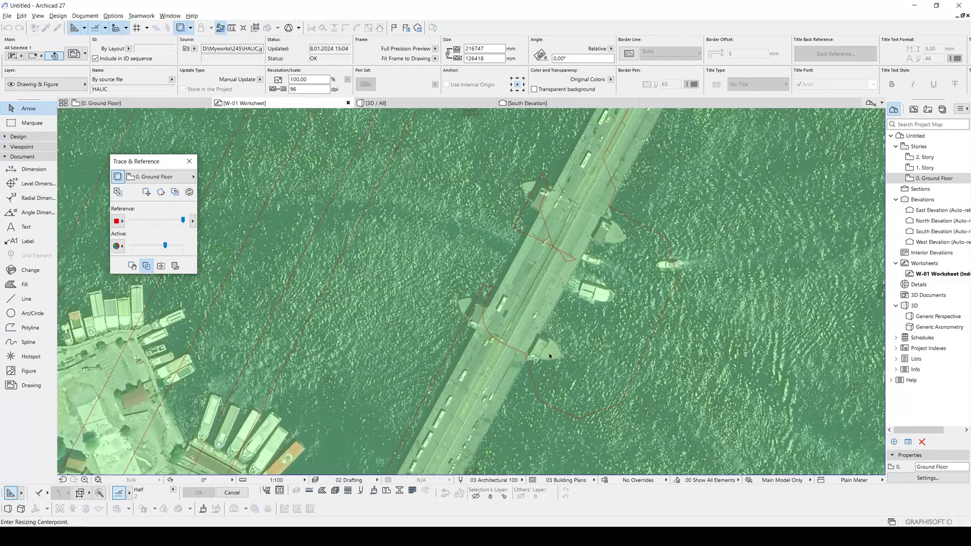
click(528, 355)
scroll(531, 325, down, 8)
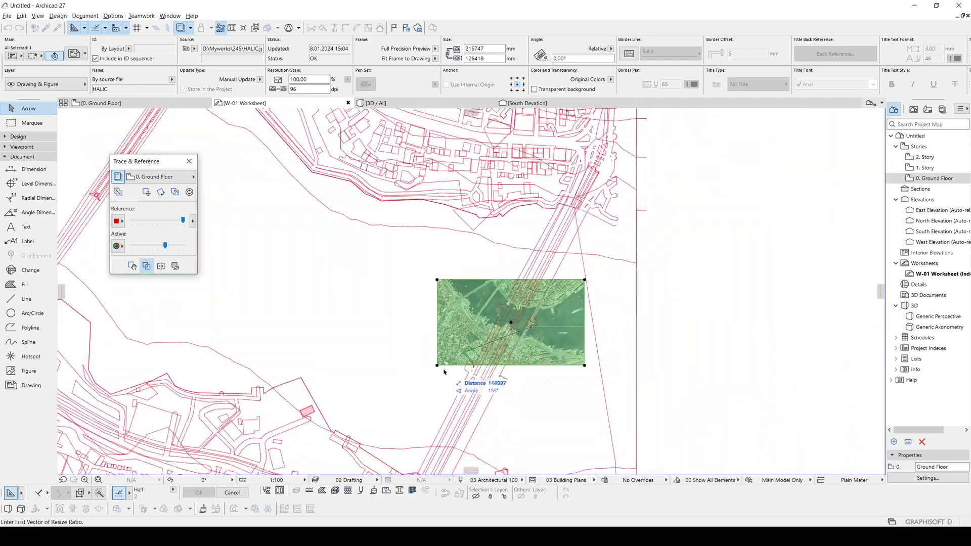
click(437, 365)
scroll(438, 365, down, 5)
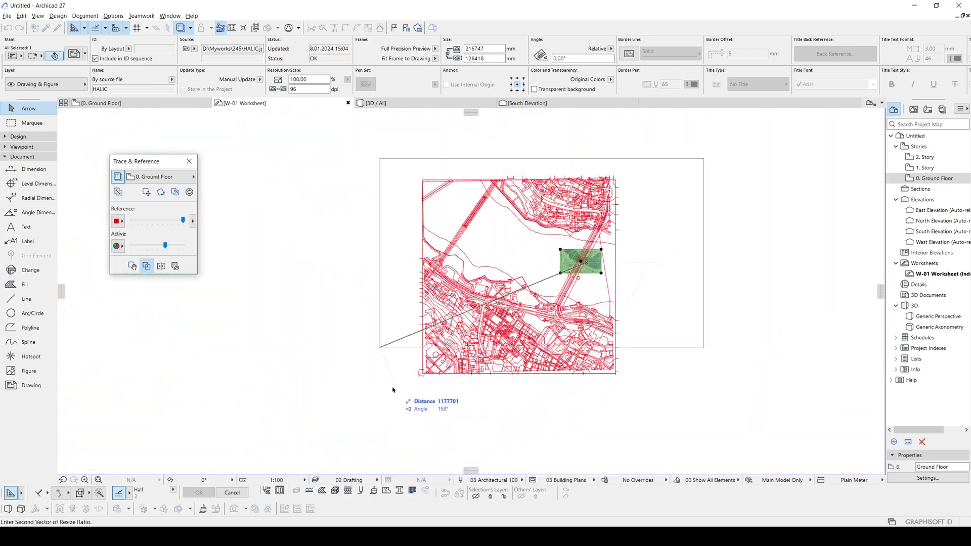
click(363, 390)
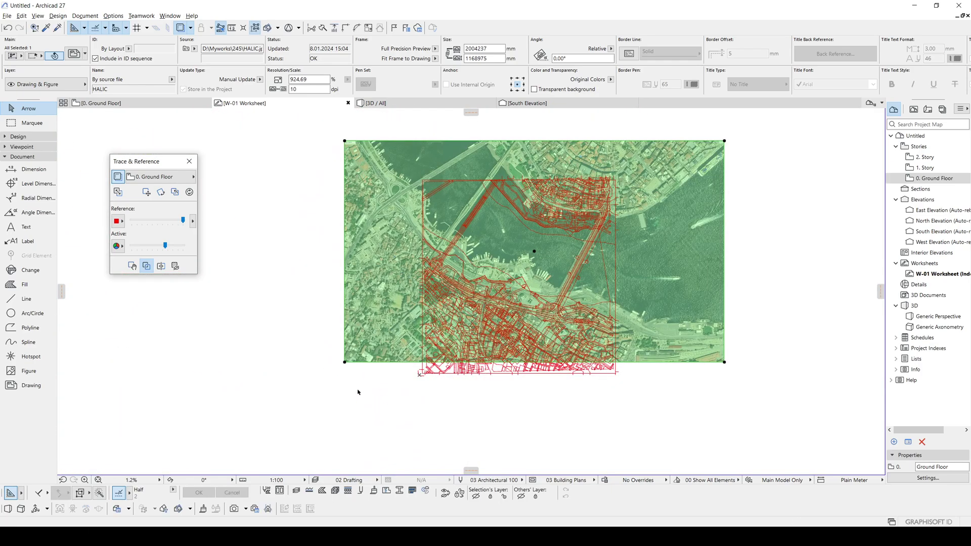
- Move the enlarged satellite image so the middle of its eastern bridge lines up with the traced bridge outline
scroll(581, 243, up, 1)
scroll(581, 243, up, 9)
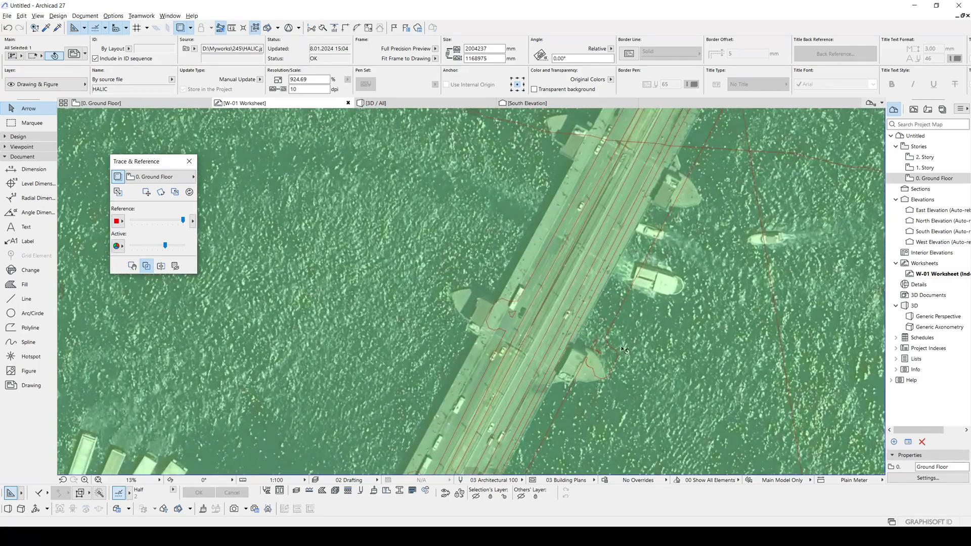
key(ctrl+d)
click(611, 349)
click(677, 295)
middle_drag(625, 355, 571, 318)
scroll(517, 318, up, 2)
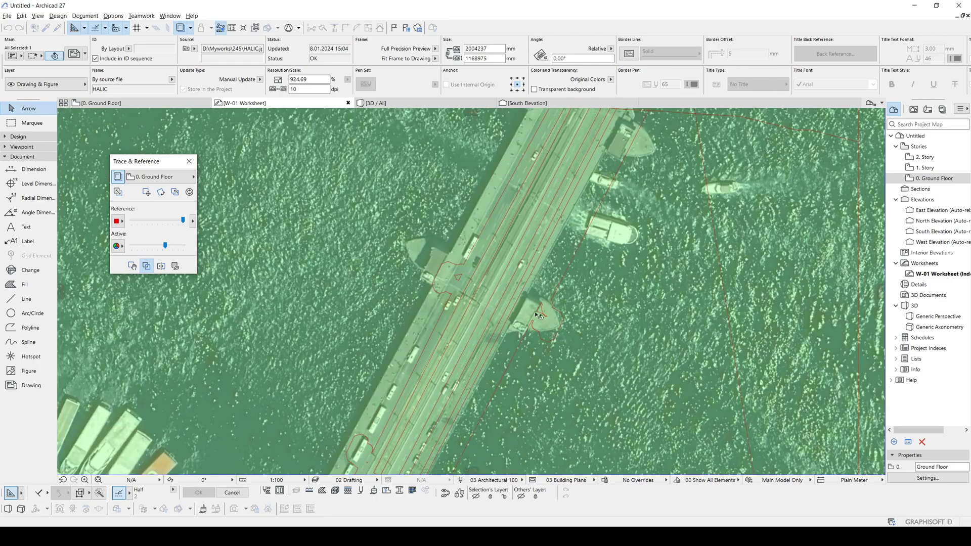
scroll(517, 317, down, 8)
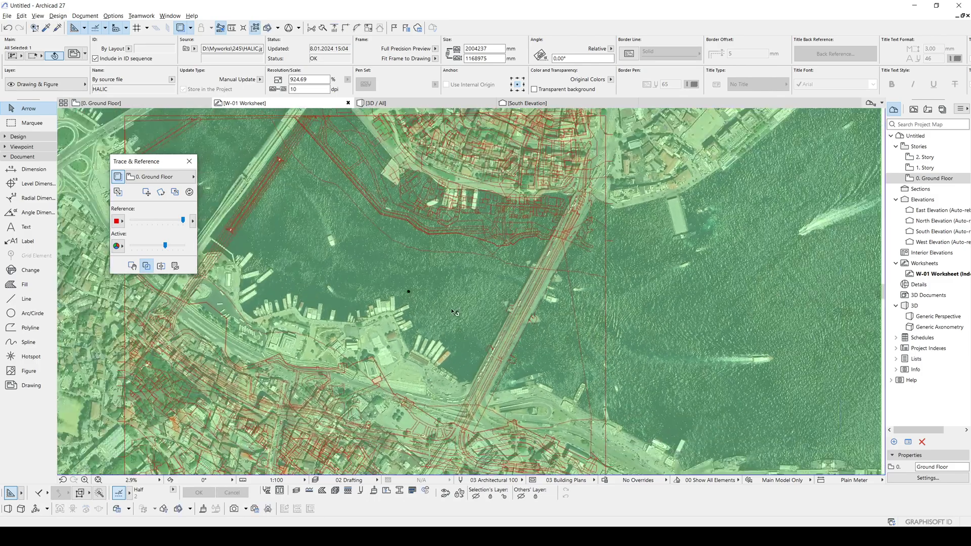
- Move the satellite image so its southern quay corner between the two bridges meets the matching corner of the traced shoreline
middle_drag(452, 310, 689, 232)
mouse_move(445, 109)
middle_down()
mouse_move(585, 257)
mouse_move(586, 330)
middle_up()
scroll(588, 333, up, 5)
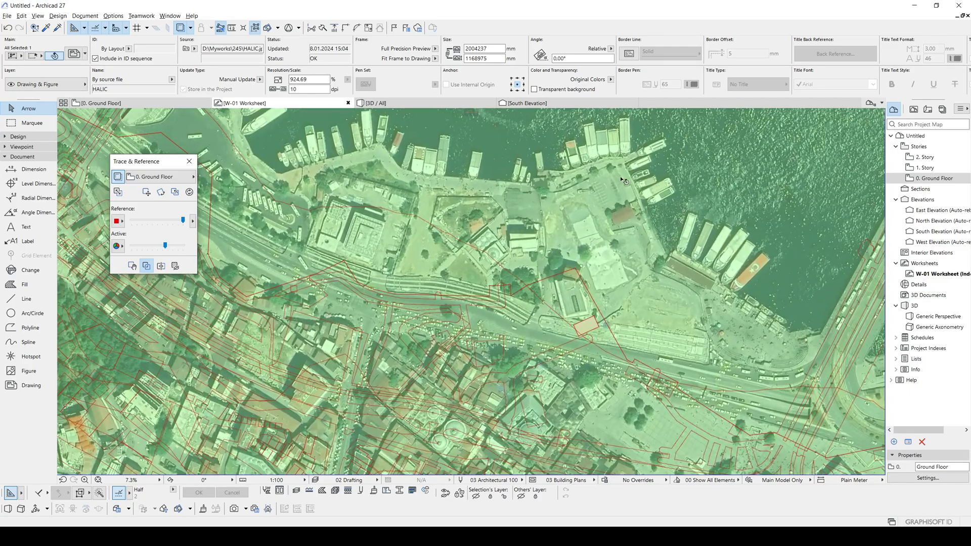
drag(623, 177, 578, 271)
scroll(578, 270, down, 6)
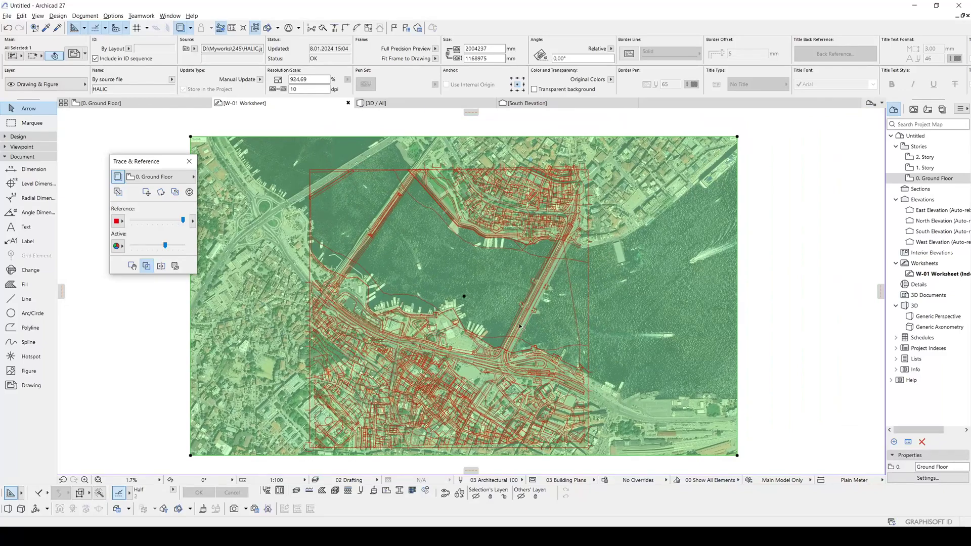
scroll(433, 309, up, 8)
key(ctrl+d)
click(648, 282)
click(647, 290)
- Resize the satellite image graphically about the southern quay corner, using the mosque dome in the map's southwest and its traced outline as reference
middle_drag(679, 293, 603, 305)
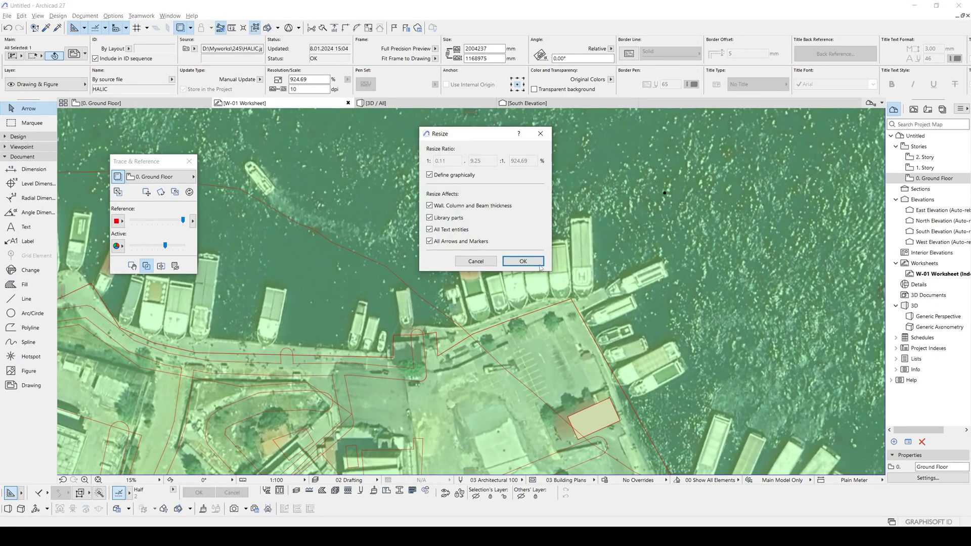
click(523, 262)
scroll(597, 303, down, 5)
scroll(476, 362, up, 3)
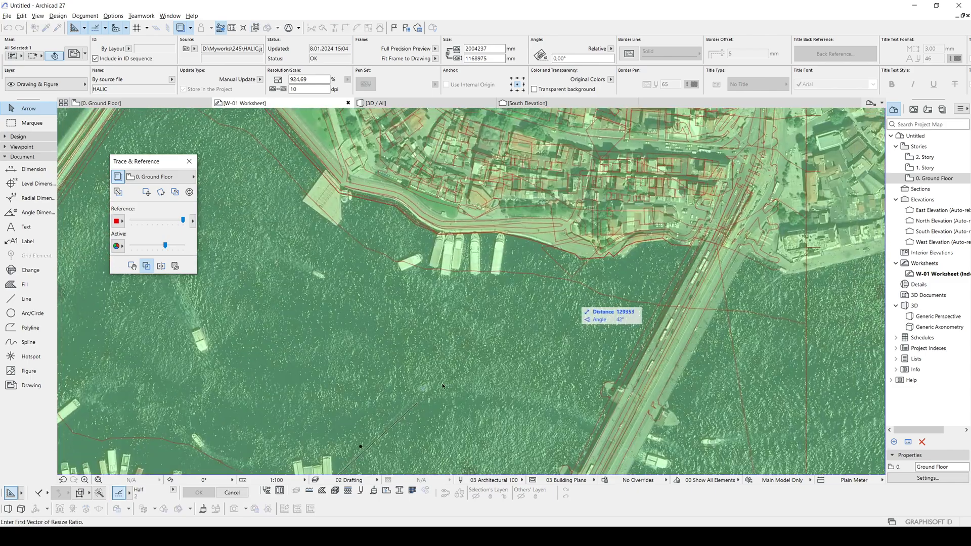
scroll(557, 258, up, 5)
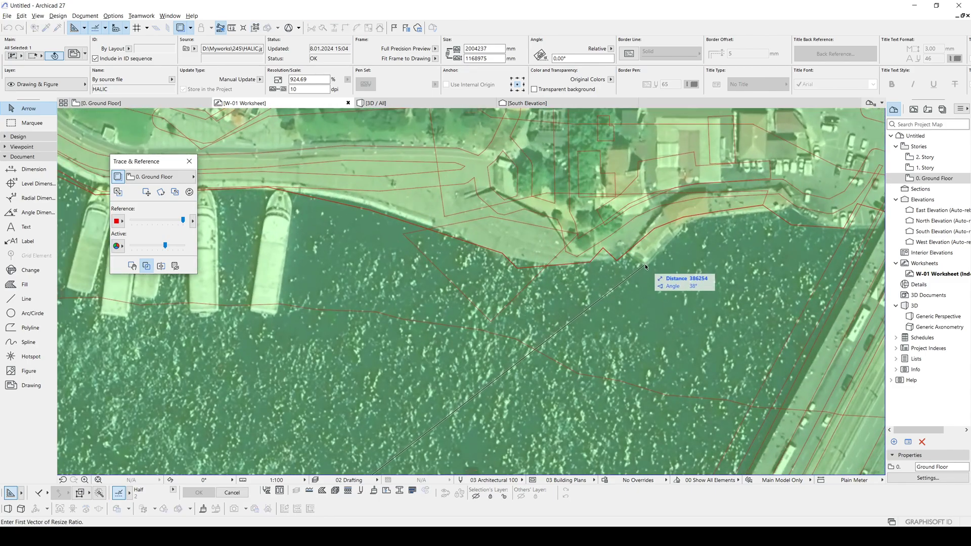
scroll(646, 264, down, 5)
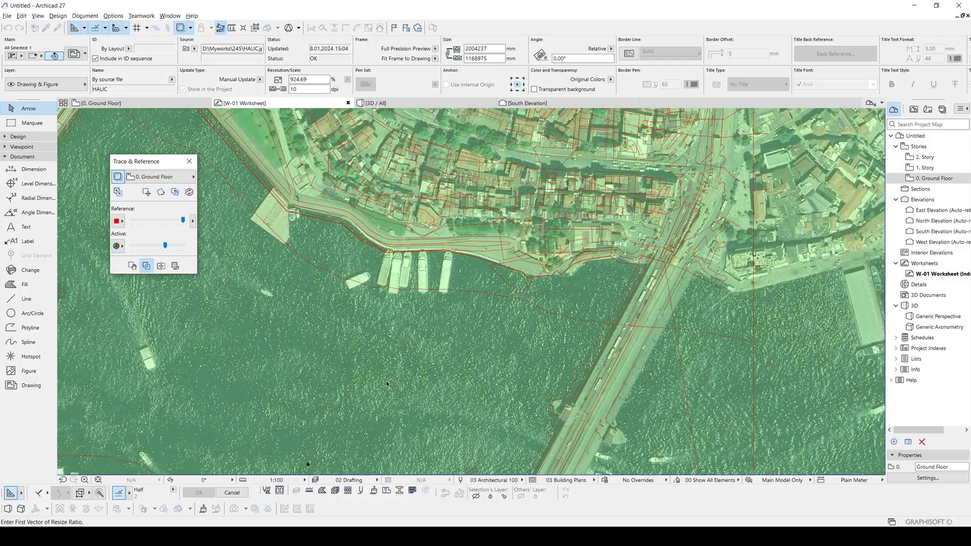
scroll(455, 339, up, 6)
scroll(577, 208, up, 8)
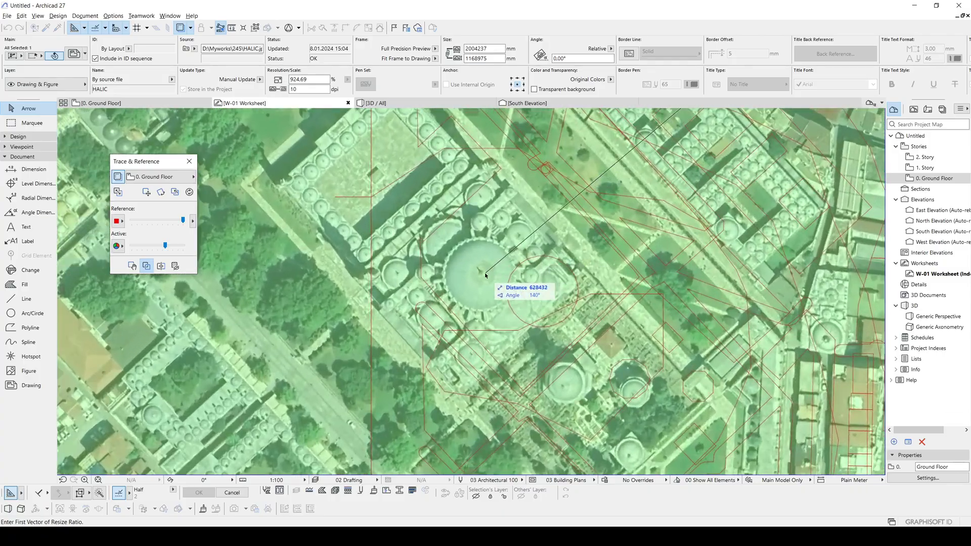
click(495, 264)
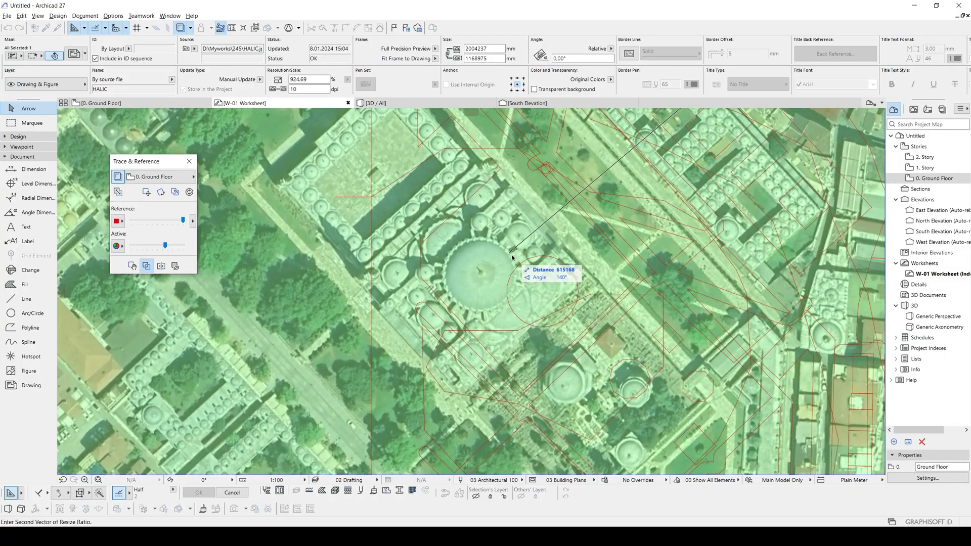
click(512, 258)
- Move the satellite image so the shore corner at the eastern bridge's southern end meets the matching traced corner
scroll(281, 280, down, 4)
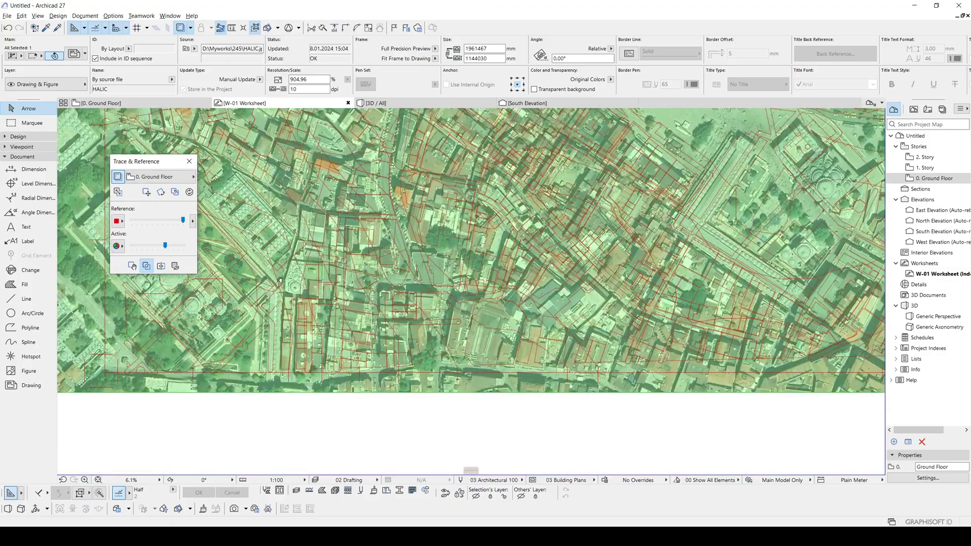
middle_drag(670, 276, 359, 284)
middle_drag(632, 243, 367, 370)
scroll(484, 324, down, 2)
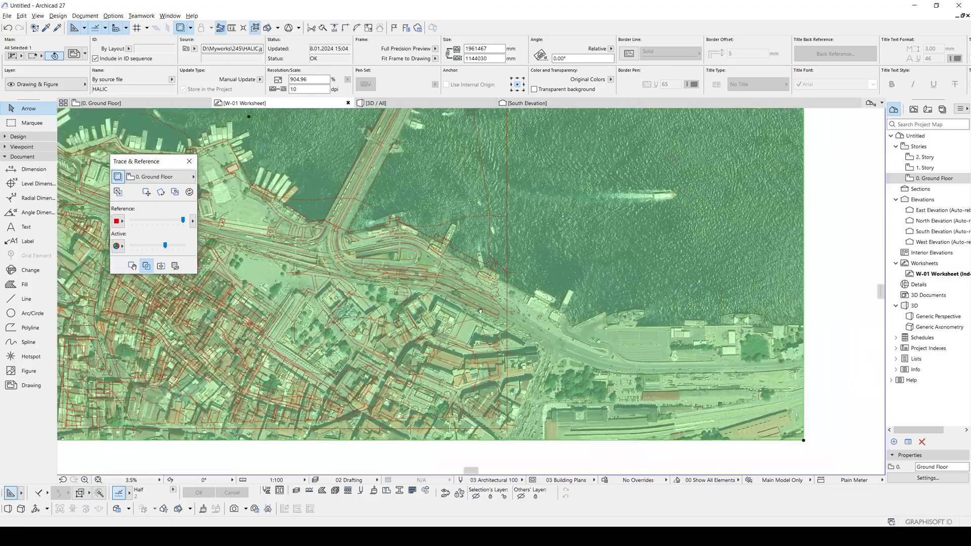
scroll(482, 312, up, 6)
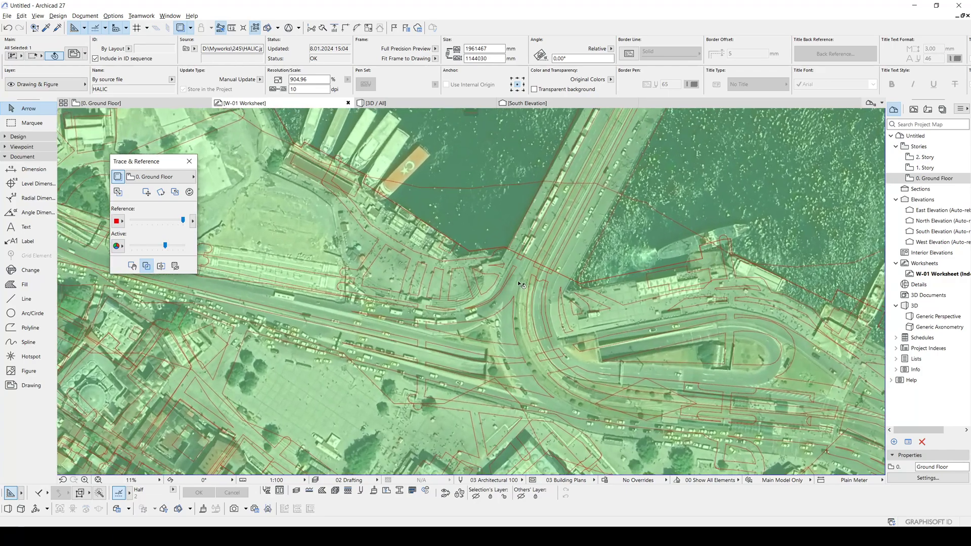
scroll(577, 268, up, 4)
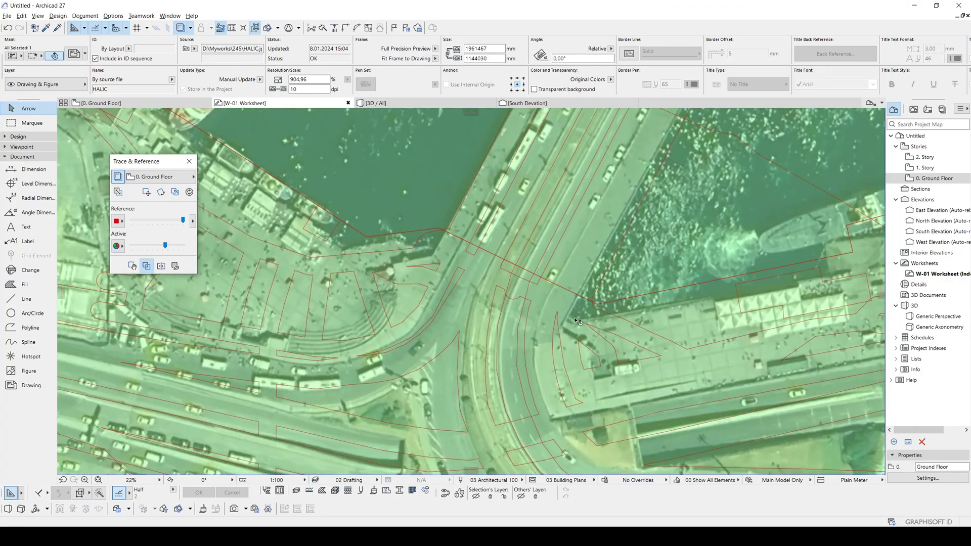
key(ctrl+d)
click(575, 319)
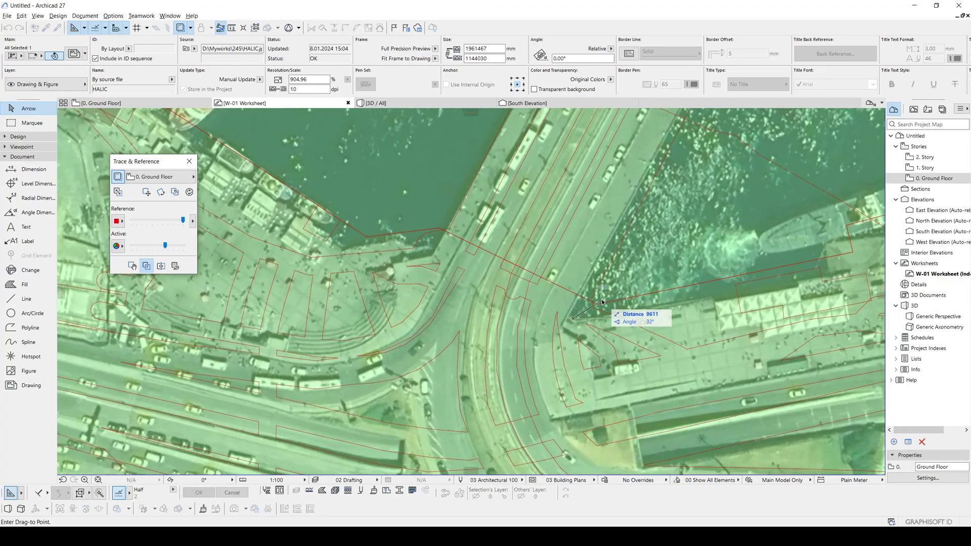
click(603, 299)
key(ctrl+d)
key(Escape)
- Compare the satellite image with the traced lines along the southern shore, the western bridge and the northern shore
scroll(458, 280, down, 1)
middle_drag(374, 237, 466, 278)
middle_drag(203, 131, 508, 260)
middle_drag(463, 136, 575, 374)
scroll(507, 257, down, 1)
middle_drag(447, 314, 607, 313)
middle_drag(350, 318, 675, 332)
middle_drag(544, 327, 786, 337)
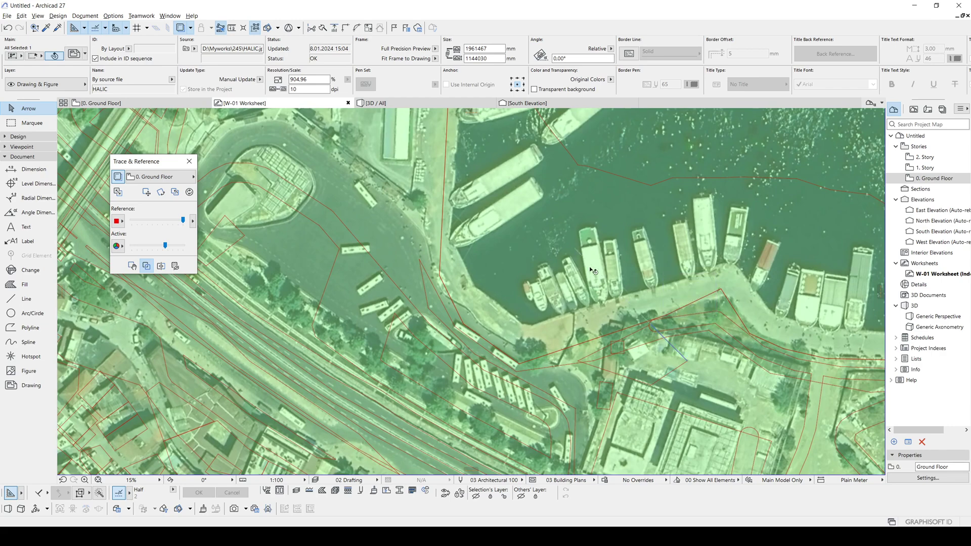
scroll(581, 289, down, 5)
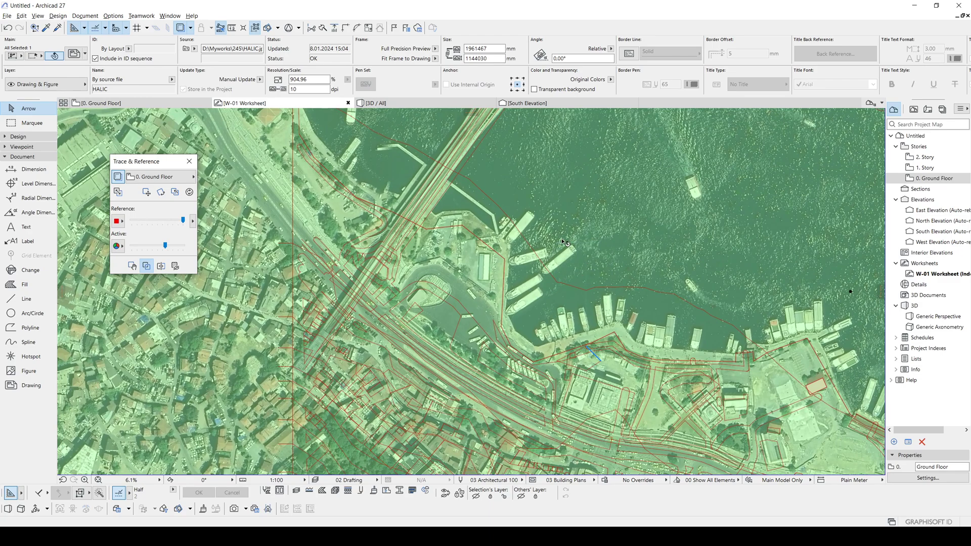
scroll(564, 240, down, 1)
scroll(556, 218, up, 3)
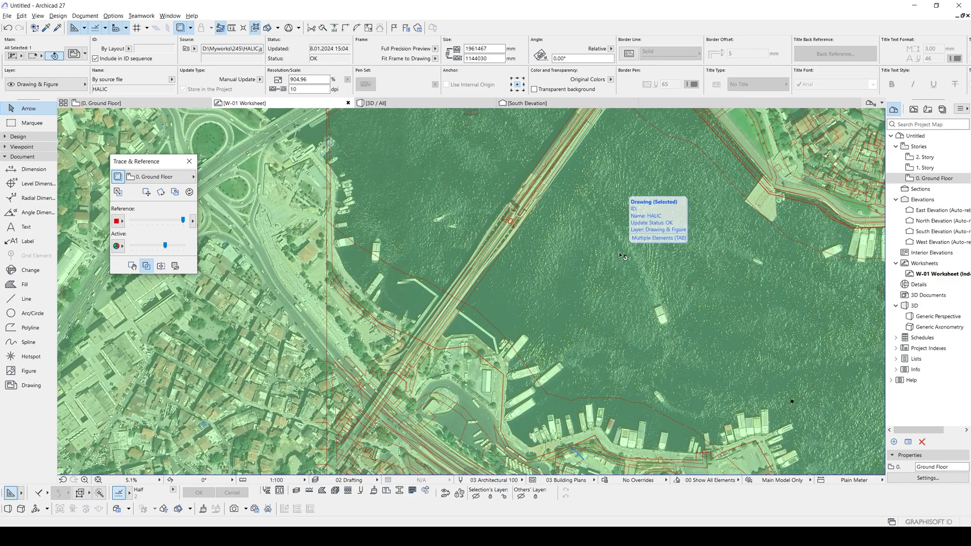
scroll(563, 195, down, 3)
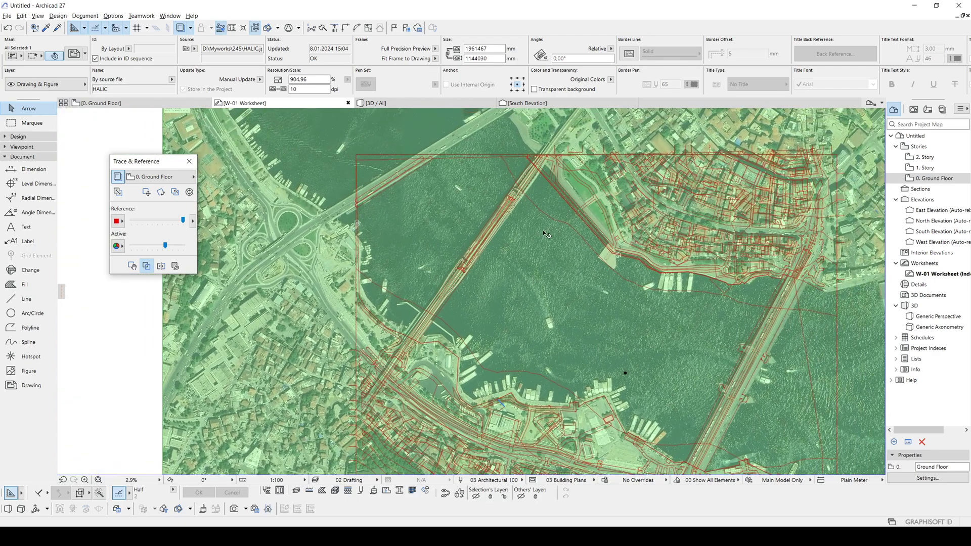
scroll(563, 195, up, 5)
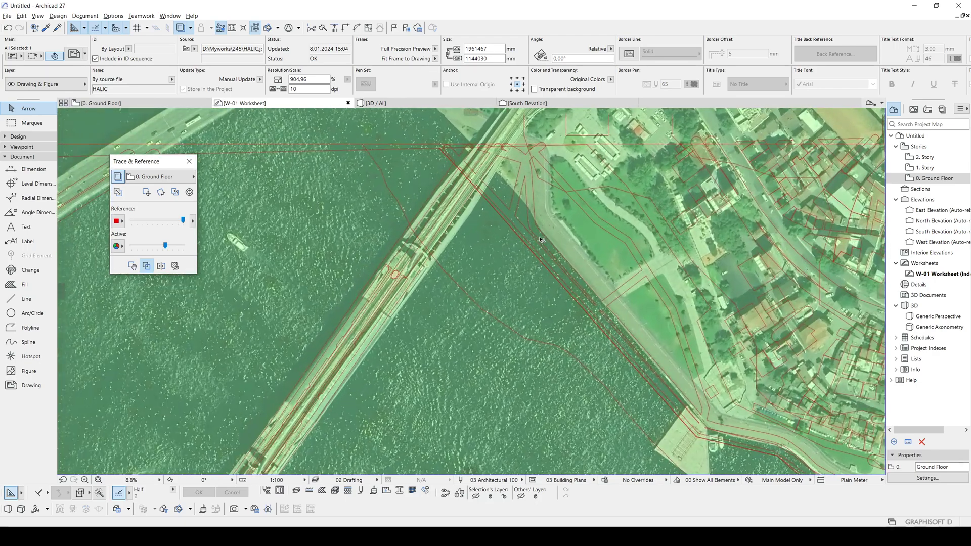
- Move the satellite image so the bend of the northern quay beside the rectangular pier meets the traced shoreline corner
scroll(685, 363, up, 3)
click(709, 306)
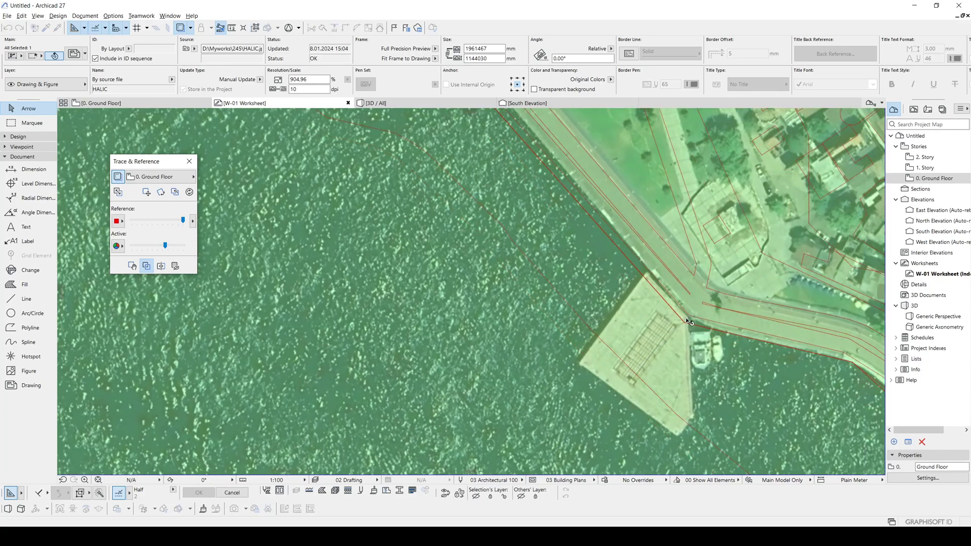
click(686, 323)
key(ctrl+l)
key(Escape)
key(ctrl+k)
click(525, 258)
click(685, 322)
scroll(685, 322, down, 4)
middle_drag(613, 351, 745, 137)
scroll(479, 302, up, 5)
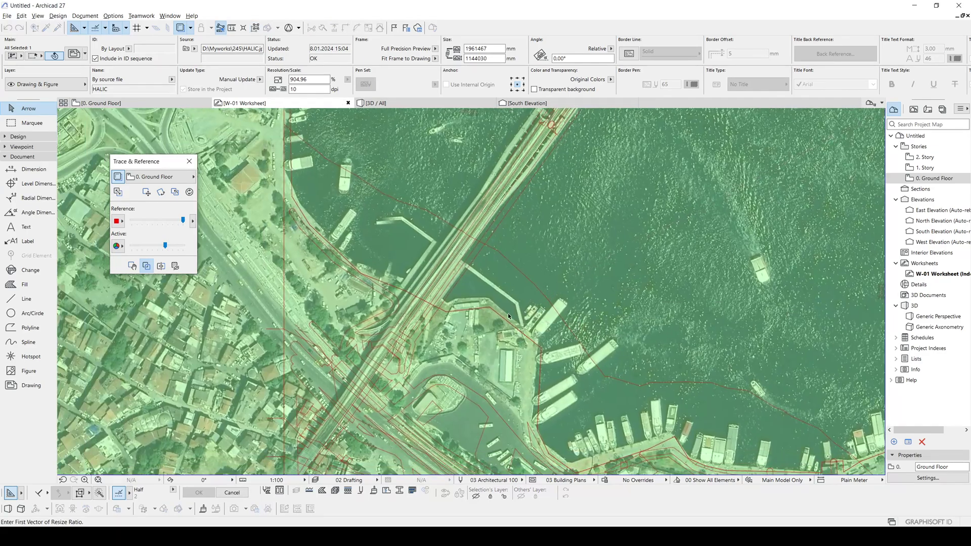
scroll(549, 344, down, 3)
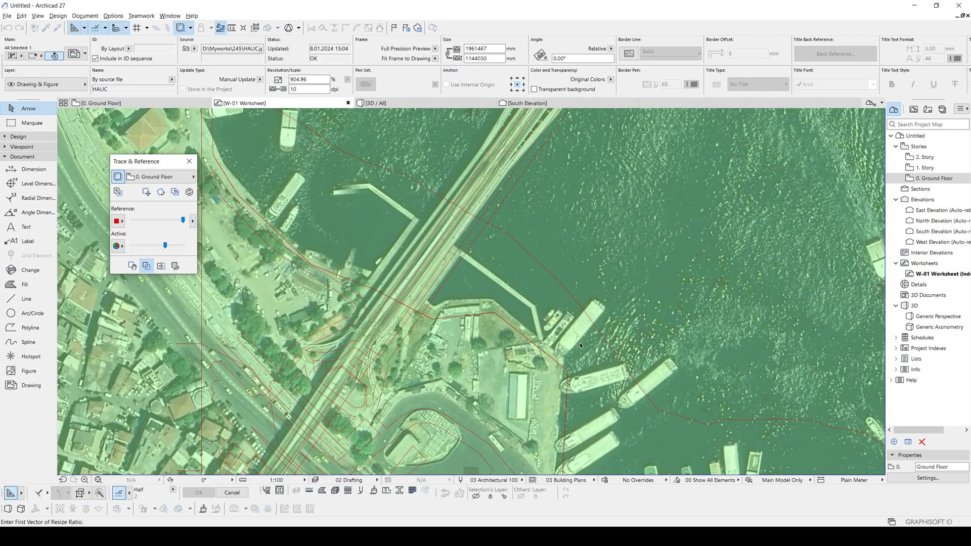
scroll(582, 349, down, 1)
- Rotate the satellite image 1.08° about the northern quay bend, bringing the quay corner near the western bridge toward its traced corner
scroll(591, 315, up, 1)
scroll(690, 227, up, 1)
scroll(738, 264, up, 2)
click(748, 259)
scroll(564, 390, up, 3)
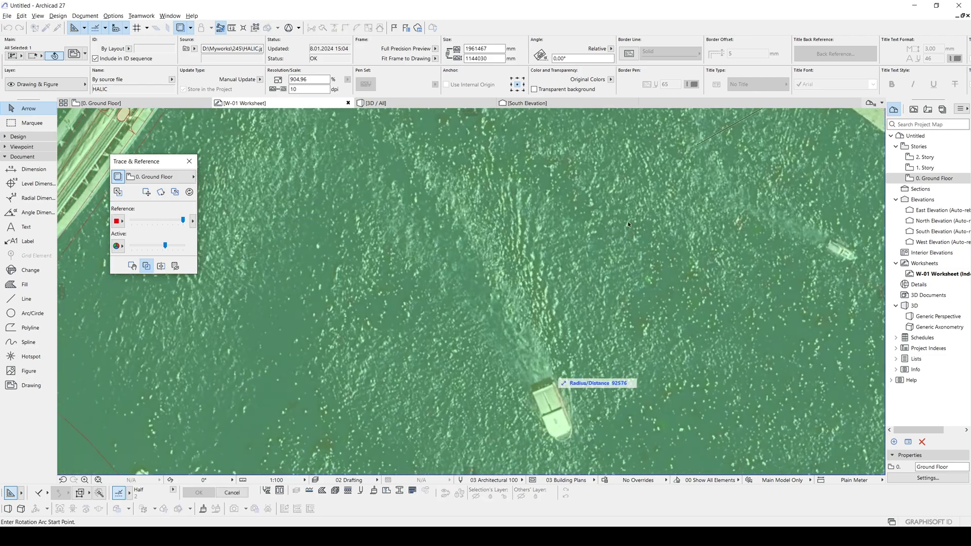
scroll(434, 271, up, 2)
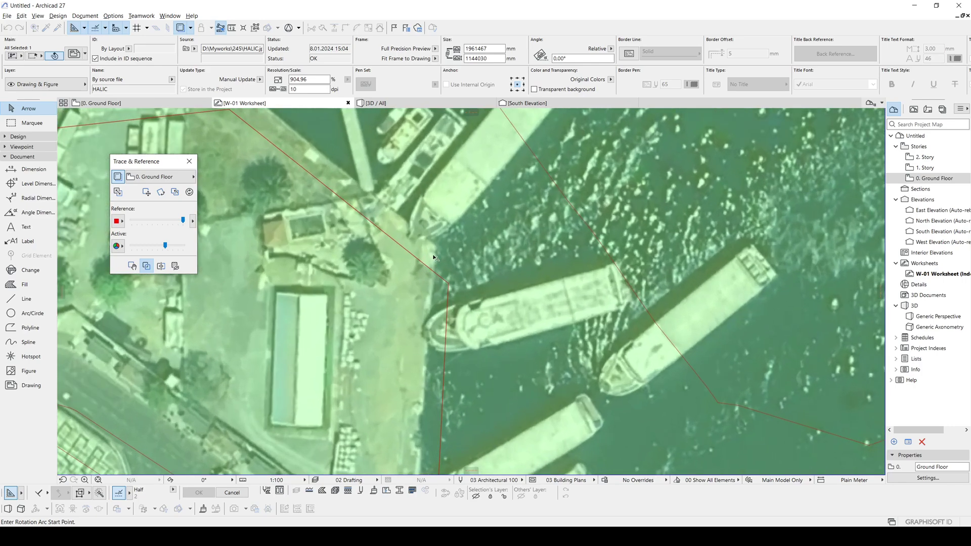
click(435, 247)
click(448, 282)
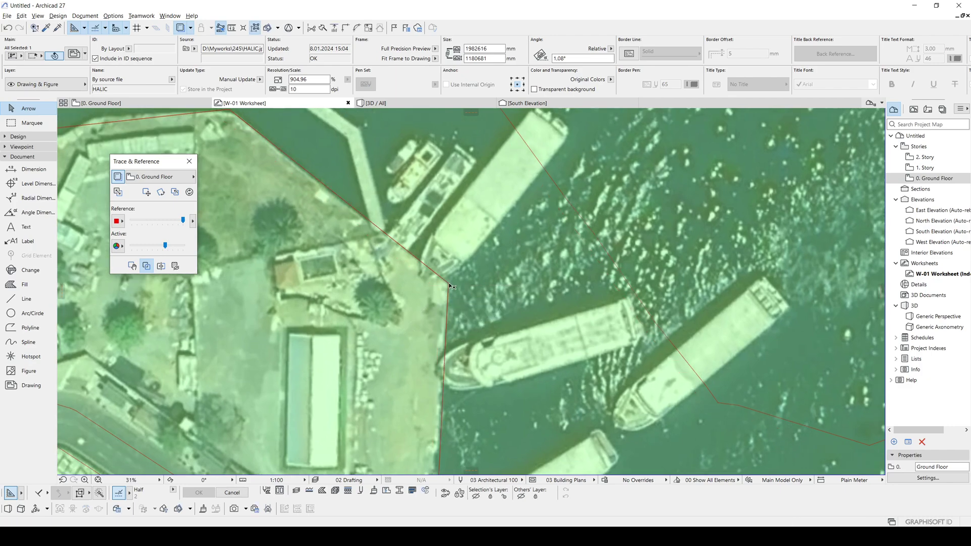
- Resize the satellite image graphically about the quay corner near the western bridge, bringing the northern quay bend beside the rectangular pier onto its traced corner
key(ctrl+k)
key(Return)
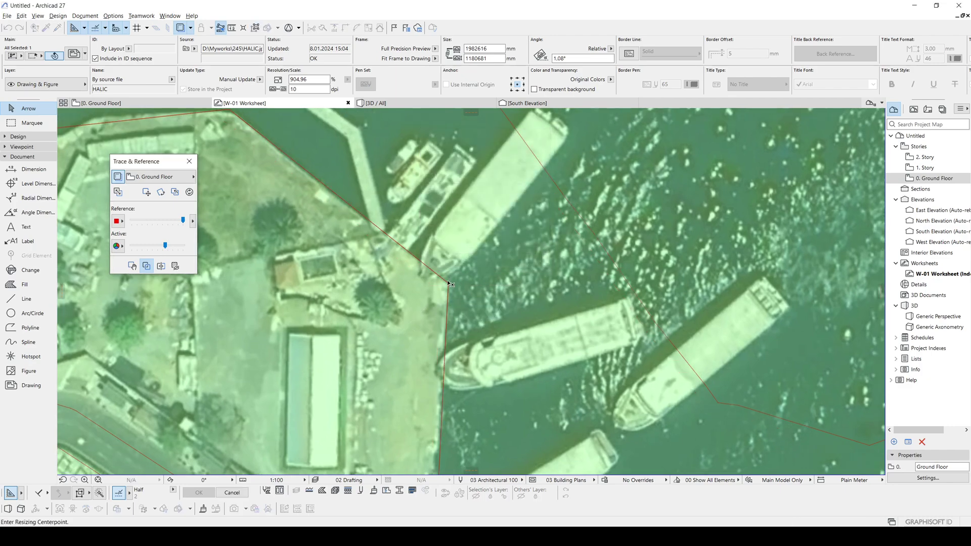
scroll(451, 280, down, 3)
middle_drag(656, 218, 298, 423)
middle_drag(614, 210, 332, 440)
scroll(588, 180, up, 4)
click(587, 178)
click(591, 165)
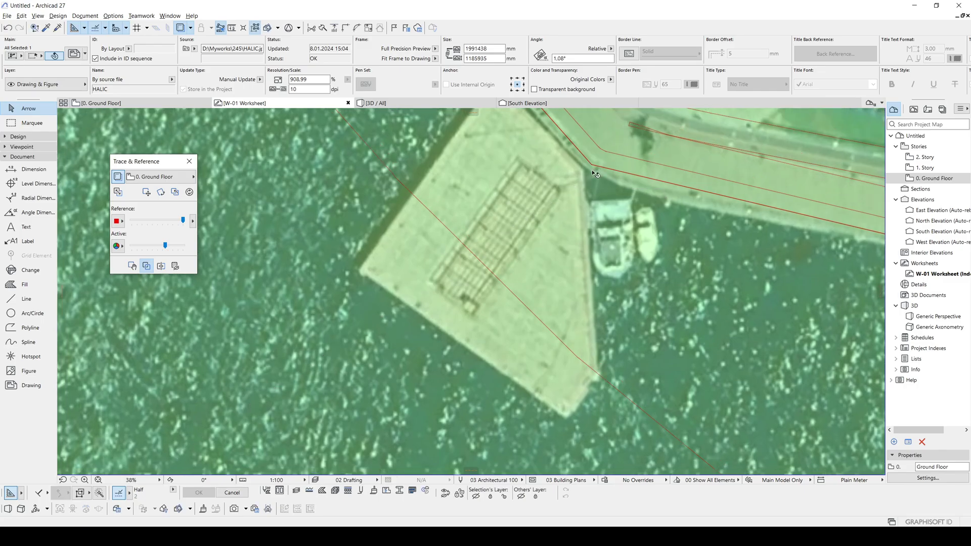
- Compare the resized satellite image with the traced lines along the southern shore, the eastern bridge and the street blocks to the south
scroll(593, 176, down, 4)
middle_drag(753, 284, 458, 189)
middle_drag(496, 462, 567, 291)
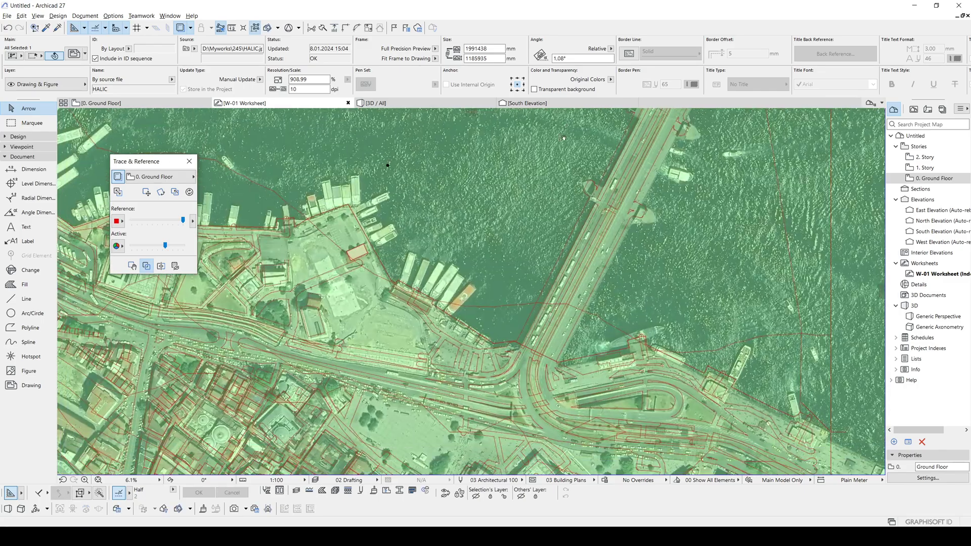
scroll(574, 312, down, 5)
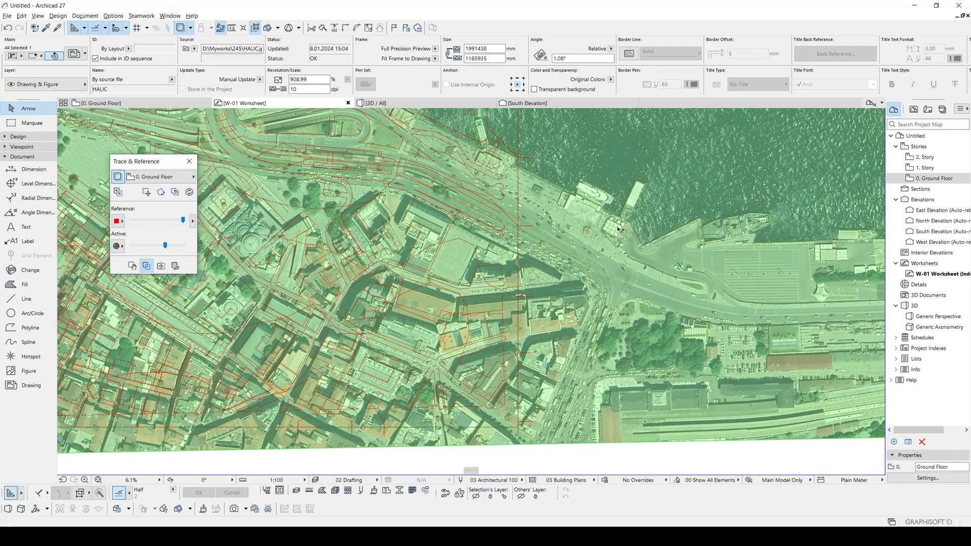
shift+scroll(470, 270, left, 5)
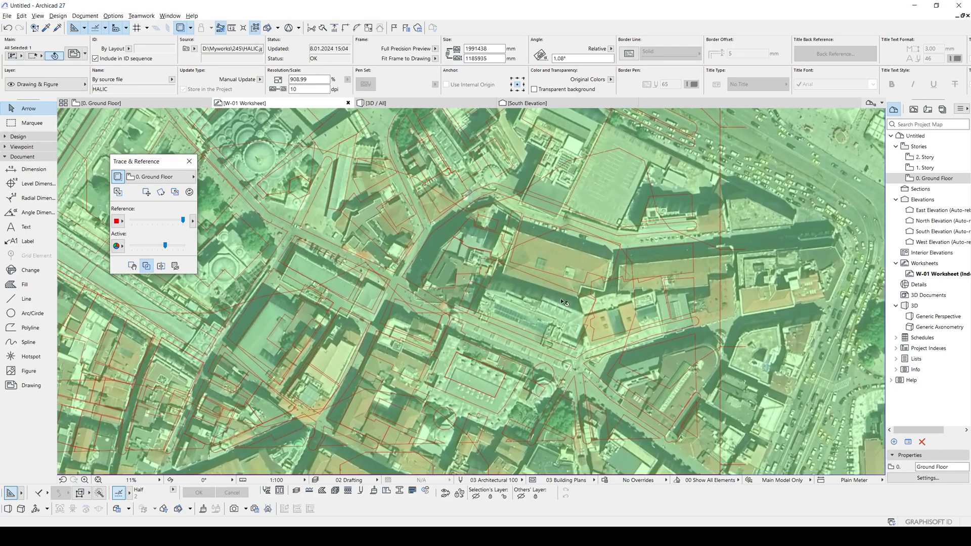
ctrl+scroll(452, 338, up, 10)
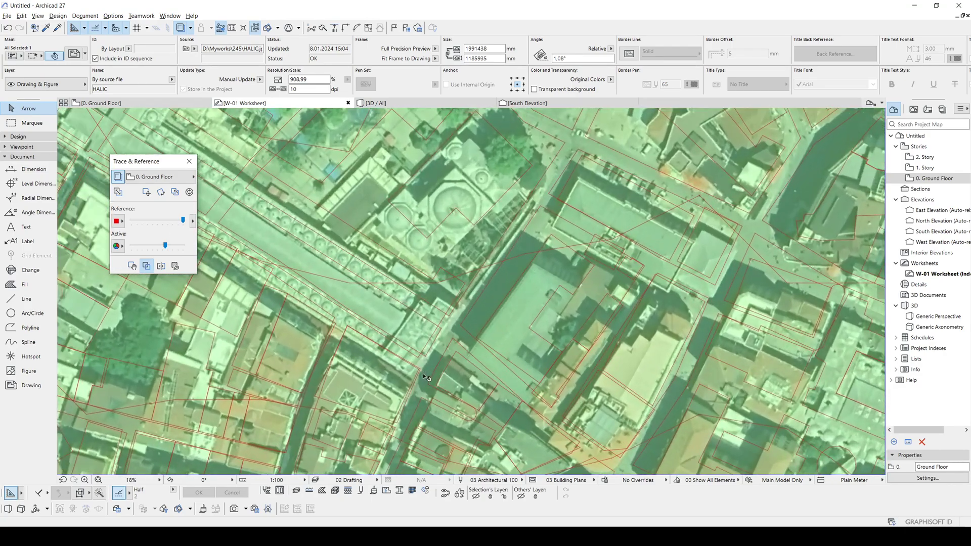
ctrl+scroll(438, 360, up, 2)
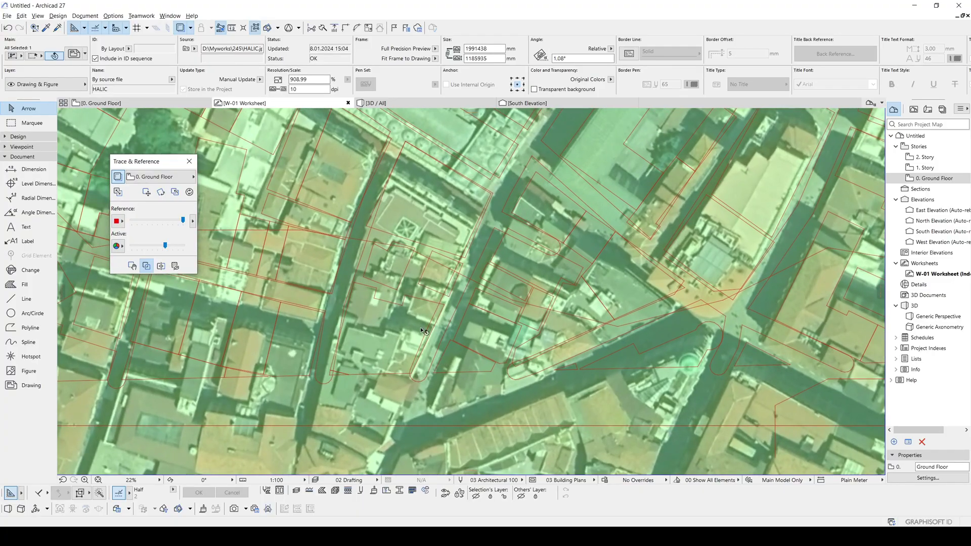
scroll(420, 332, down, 5)
middle_drag(420, 331, 582, 392)
middle_drag(415, 273, 587, 314)
middle_drag(410, 243, 587, 294)
middle_drag(402, 116, 596, 277)
ctrl+scroll(596, 277, down, 8)
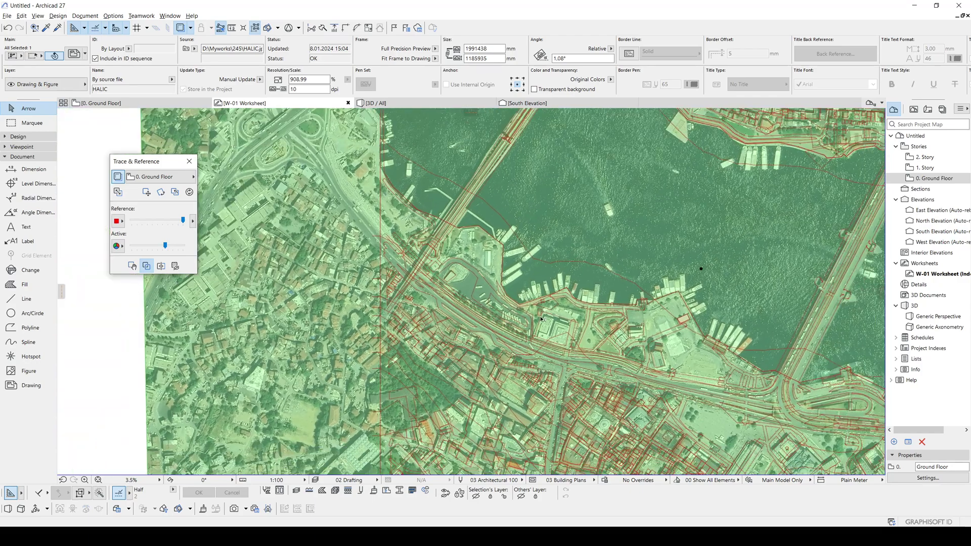
- From the 3D view, create a new surface named "reference" by duplicating Brick - Running Bond
key(F3)
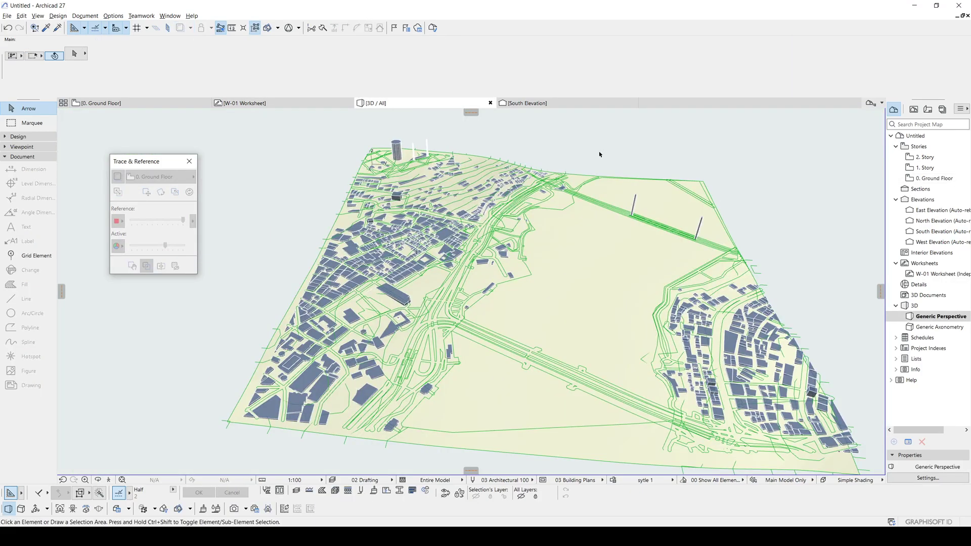
shift+middle_drag(688, 267, 503, 243)
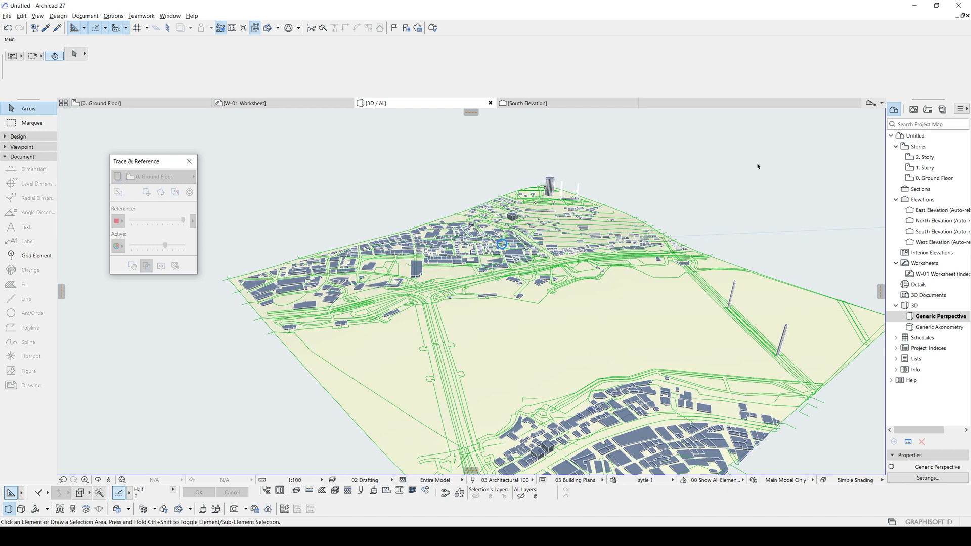
click(203, 509)
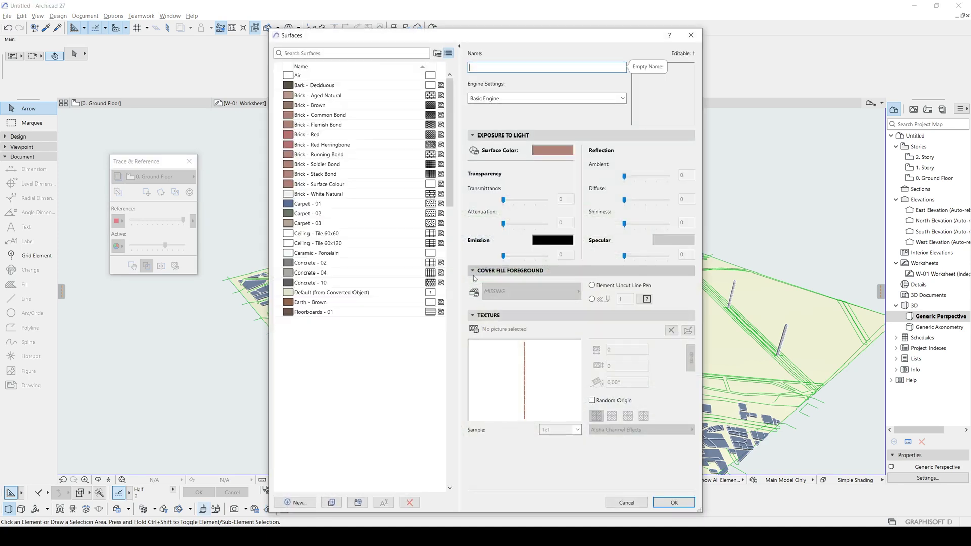
click(297, 502)
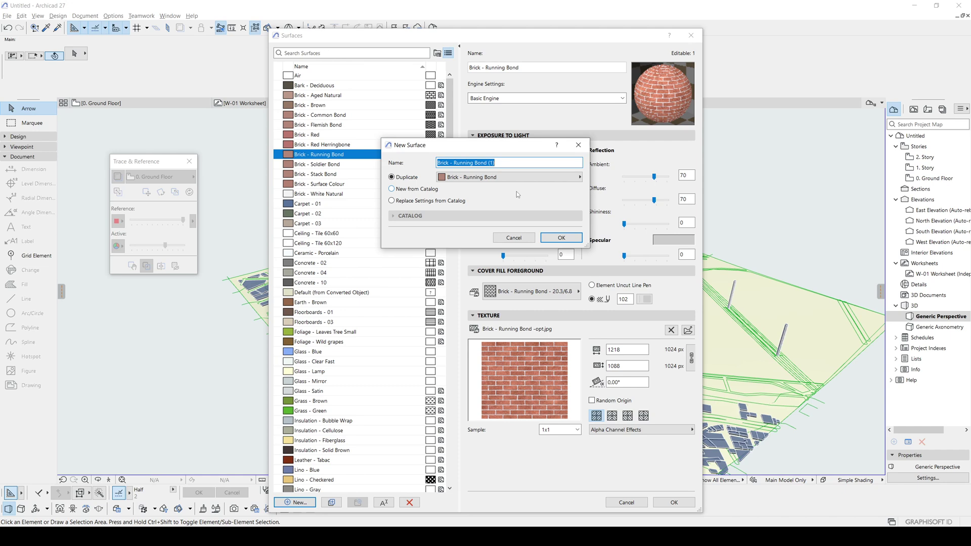
text(reference)
click(555, 237)
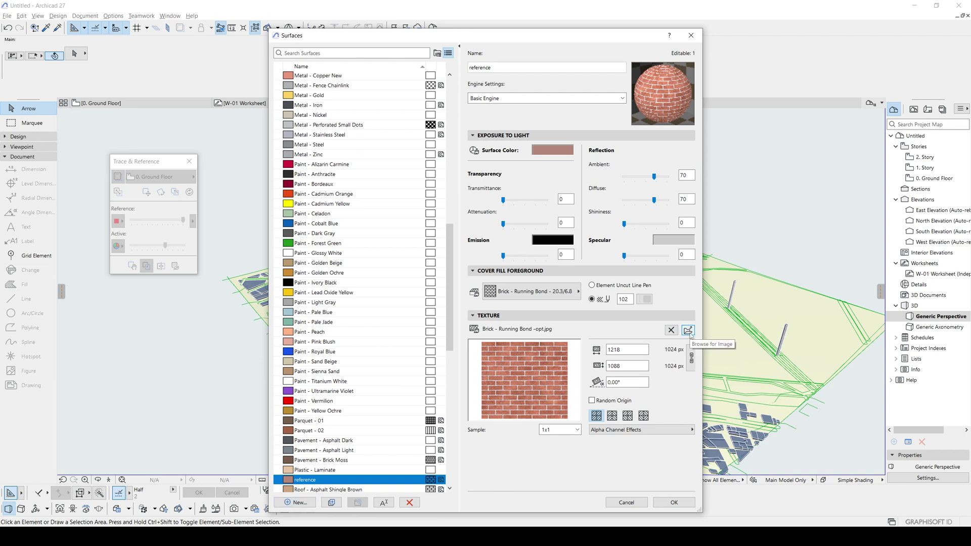
- Add HALIC.jpg to the embedded library, load it as the reference surface's texture and save the surface
click(688, 331)
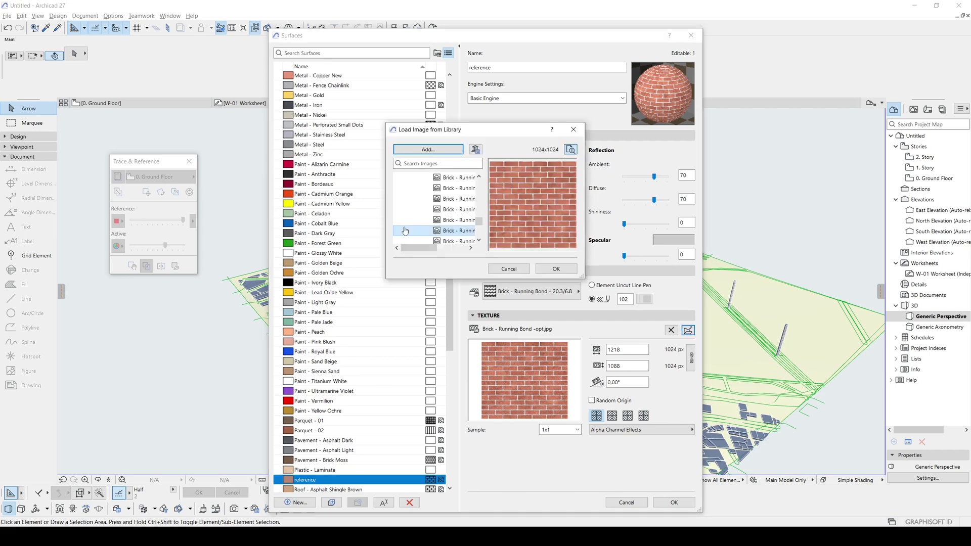
click(420, 150)
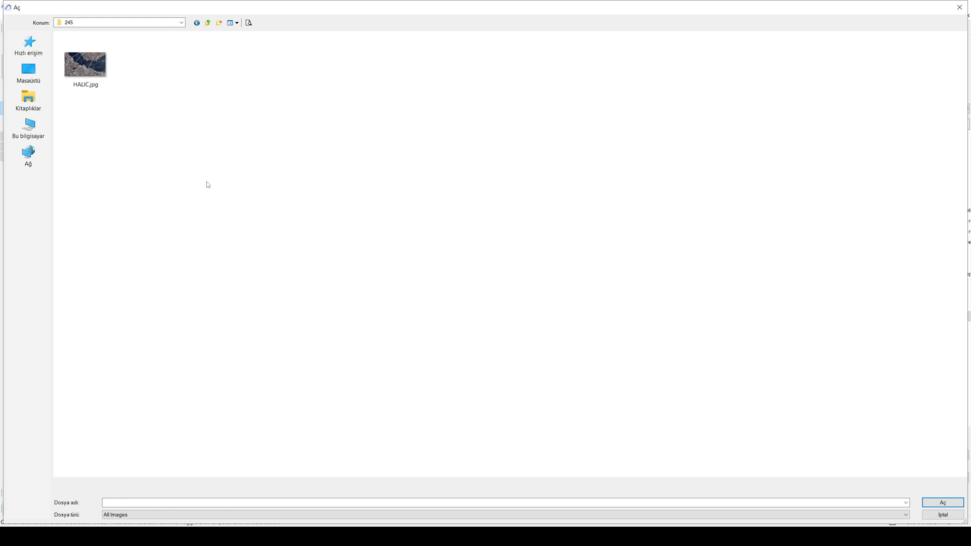
double_click(87, 74)
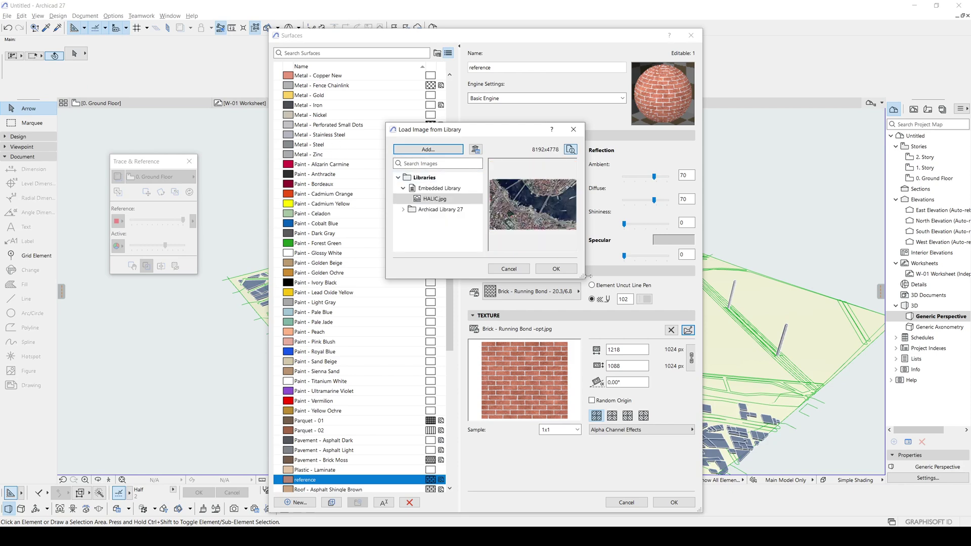
drag(583, 276, 662, 319)
click(636, 310)
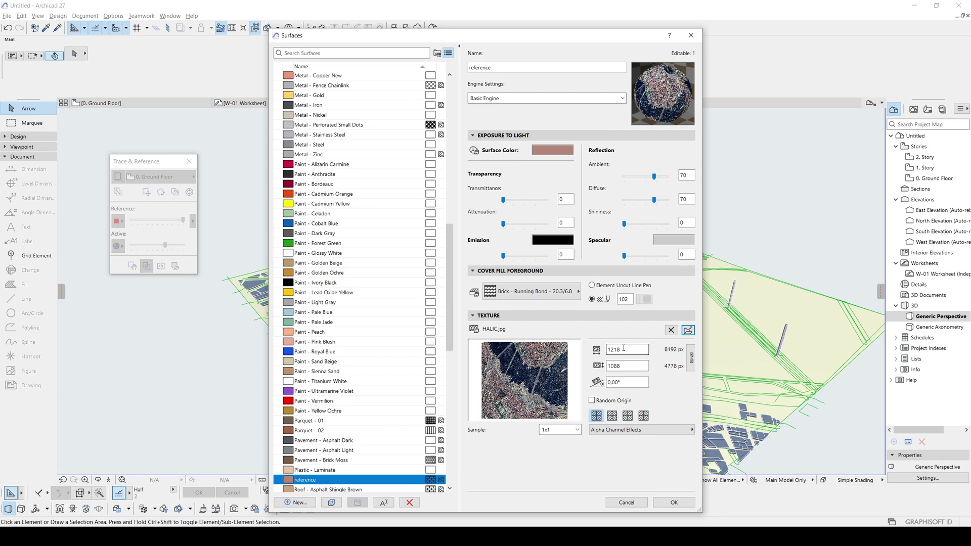
click(675, 503)
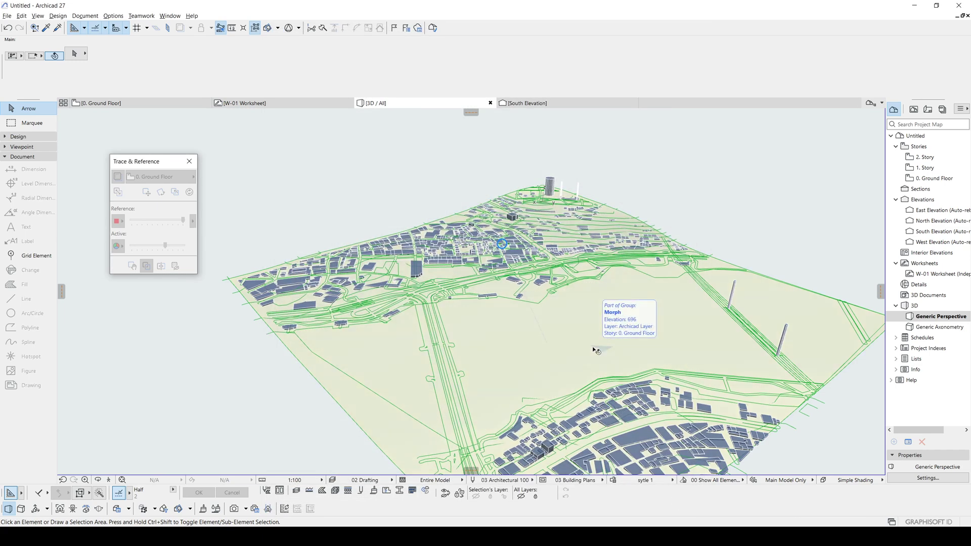
- Measure the satellite image's upper edge from corner to corner in the worksheet
key(F2)
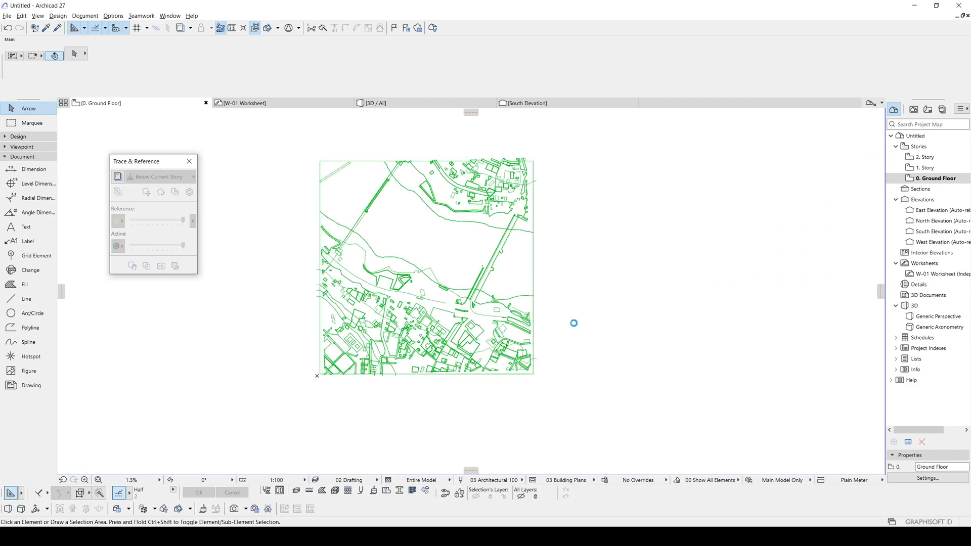
double_click(926, 276)
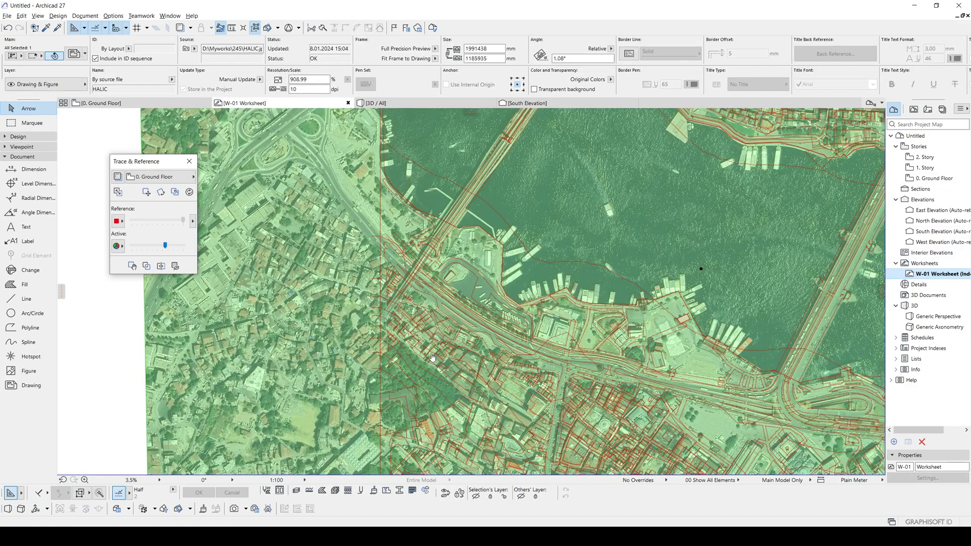
scroll(432, 358, down, 5)
middle_drag(433, 355, 420, 352)
click(743, 328)
scroll(485, 360, up, 1)
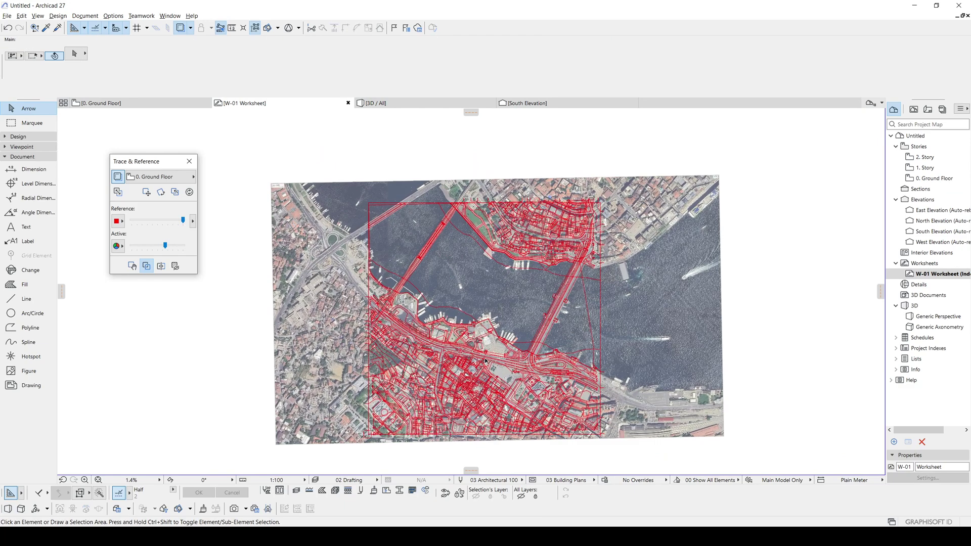
key(m)
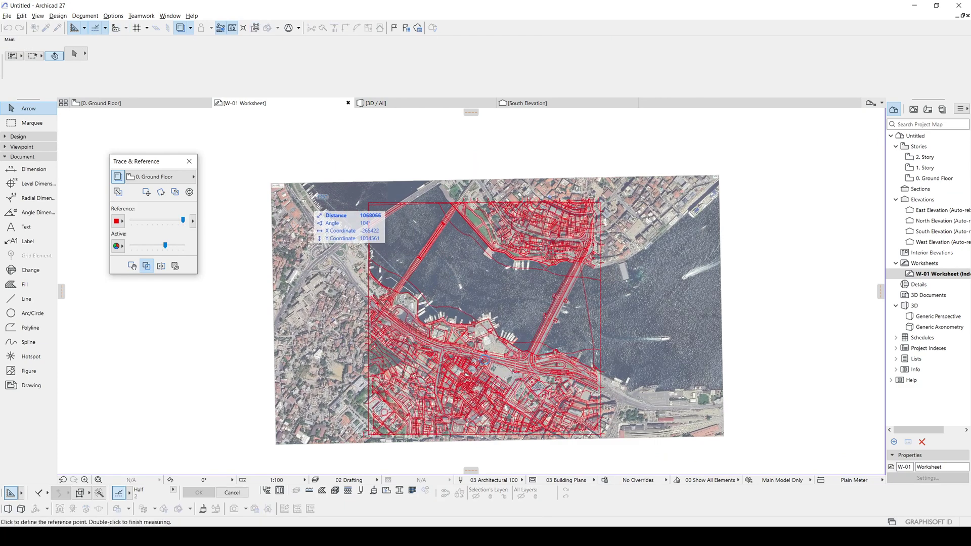
click(271, 183)
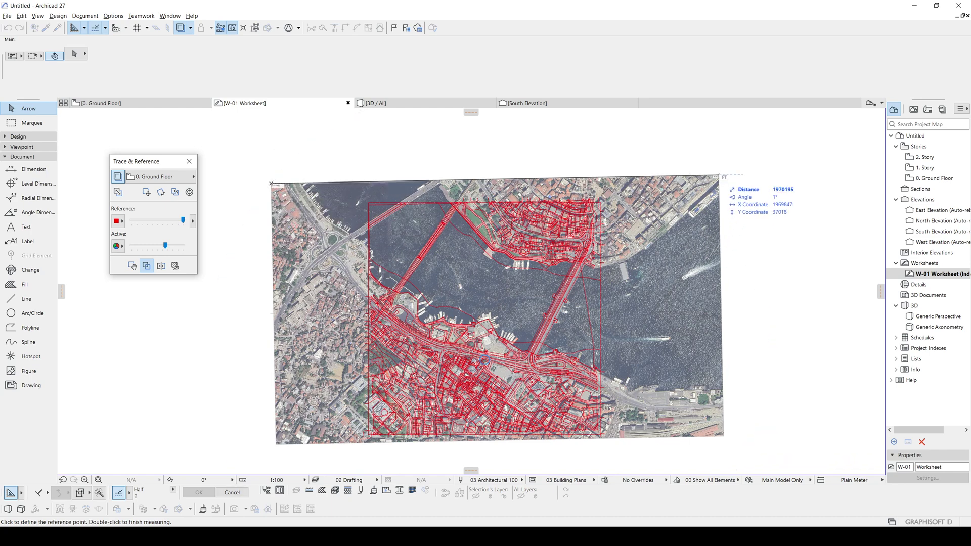
key(Tab)
key(ctrl+c)
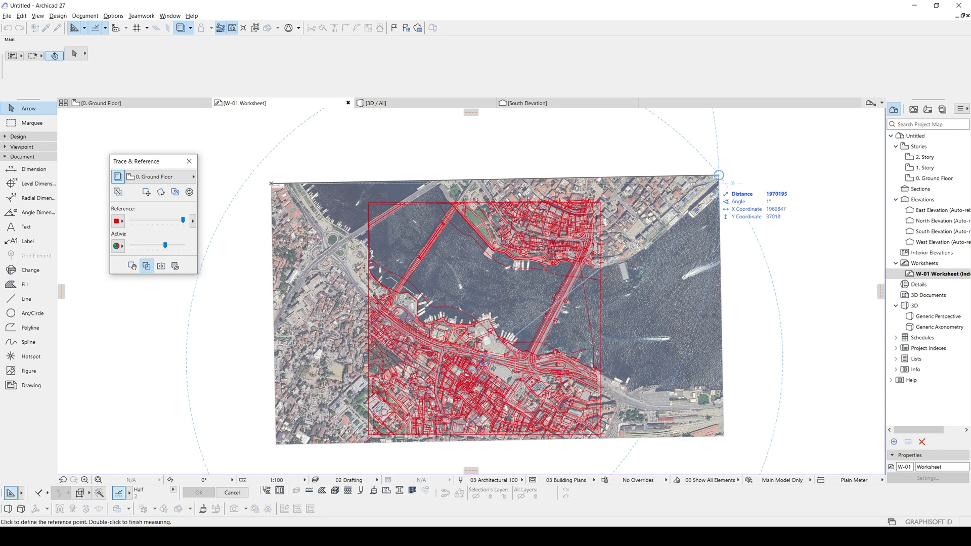
key(Escape)
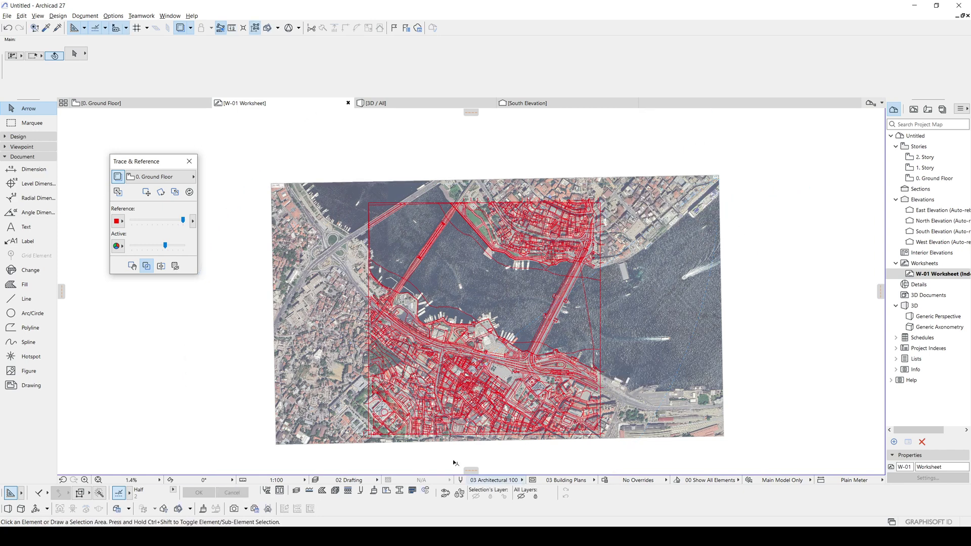
- Set the reference surface's texture width to 1970195 and height to 1149120, with the original proportions linked
click(375, 492)
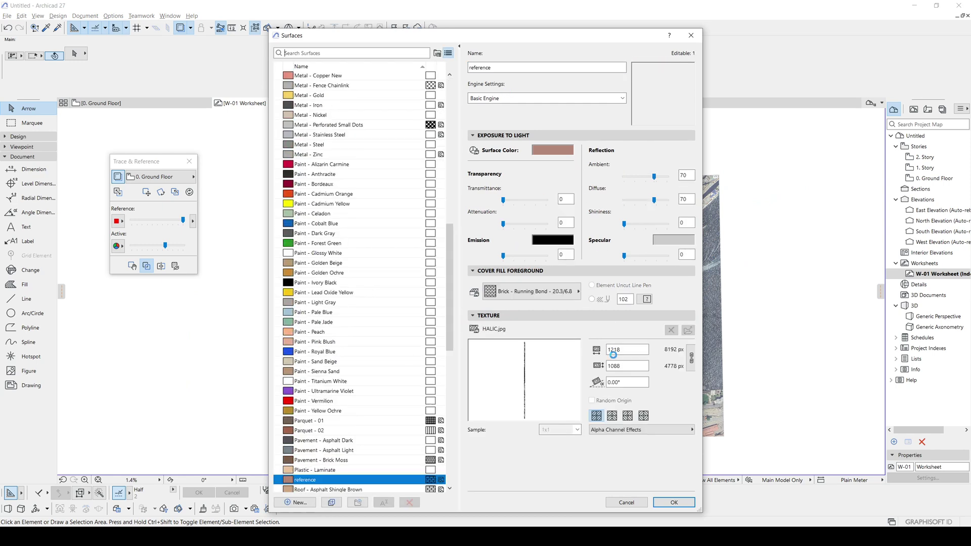
key(ctrl+v)
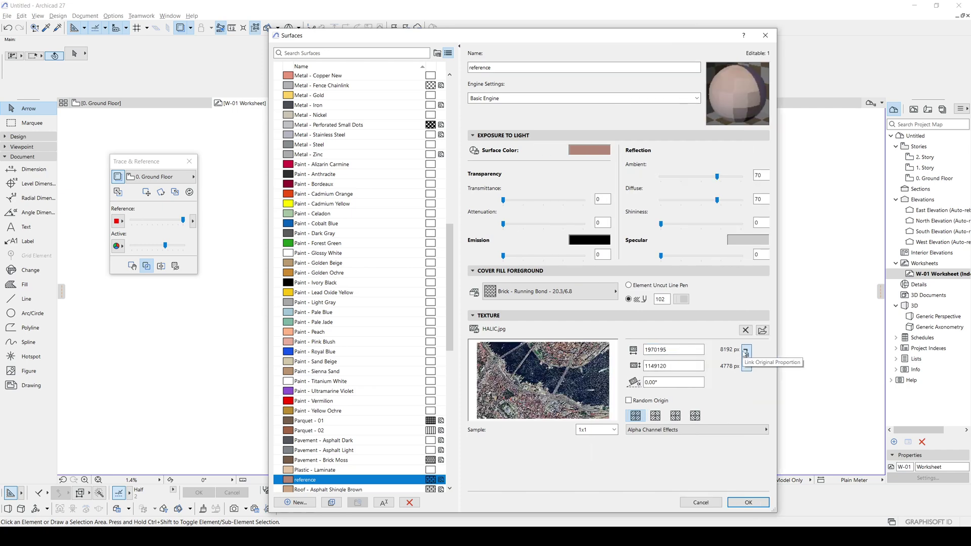
click(746, 353)
click(700, 366)
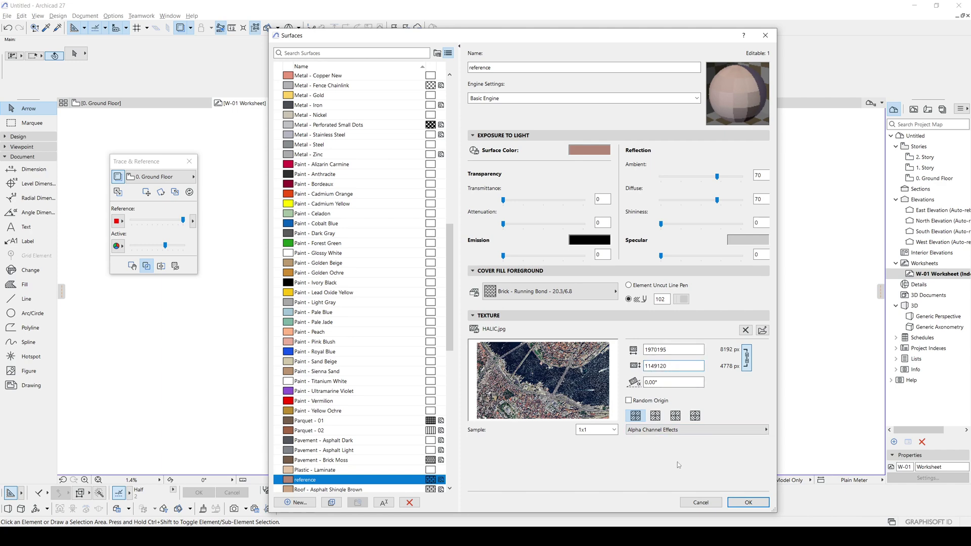
click(748, 502)
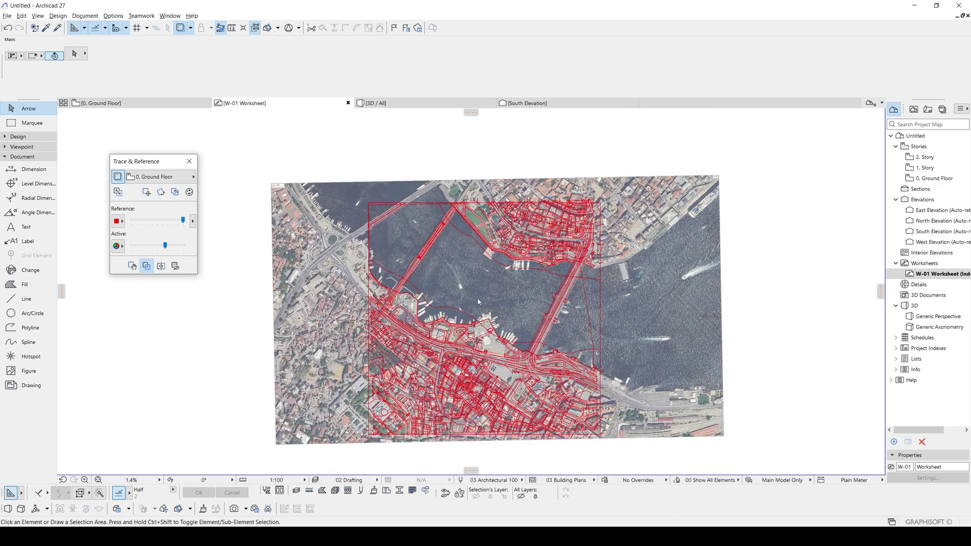
- Apply the reference surface to the terrain morph in the 3D view and inspect how the satellite texture lies on it
key(F3)
click(505, 310)
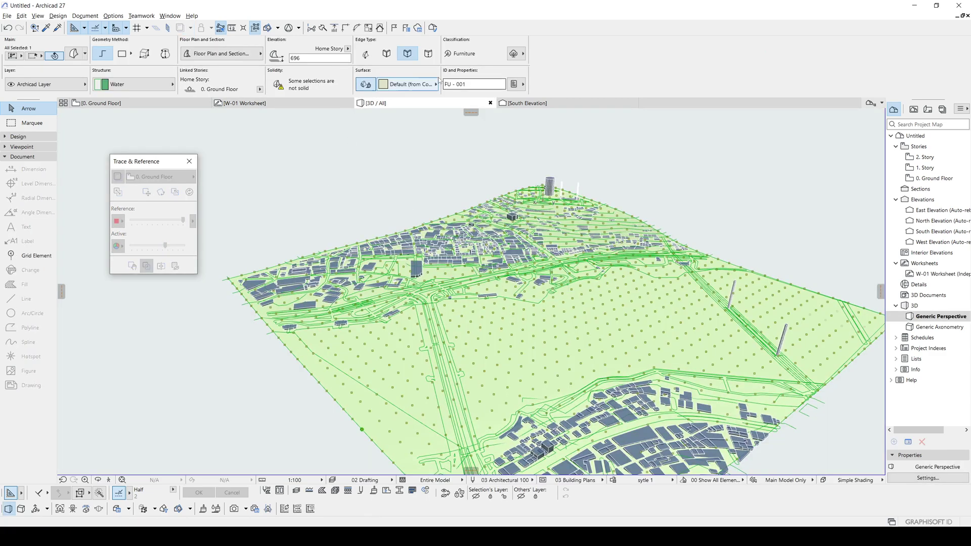
click(415, 85)
text(re)
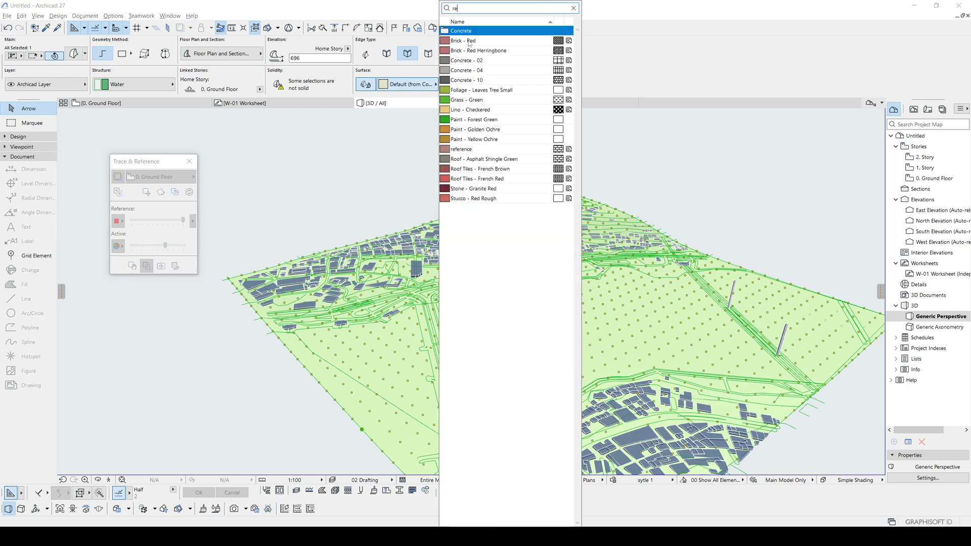
click(478, 149)
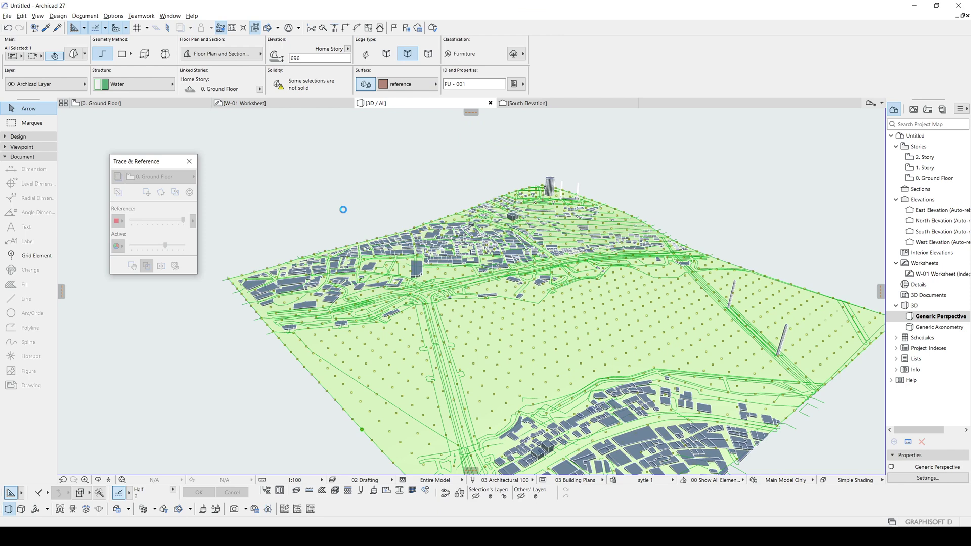
click(344, 212)
shift+middle_drag(344, 212, 406, 256)
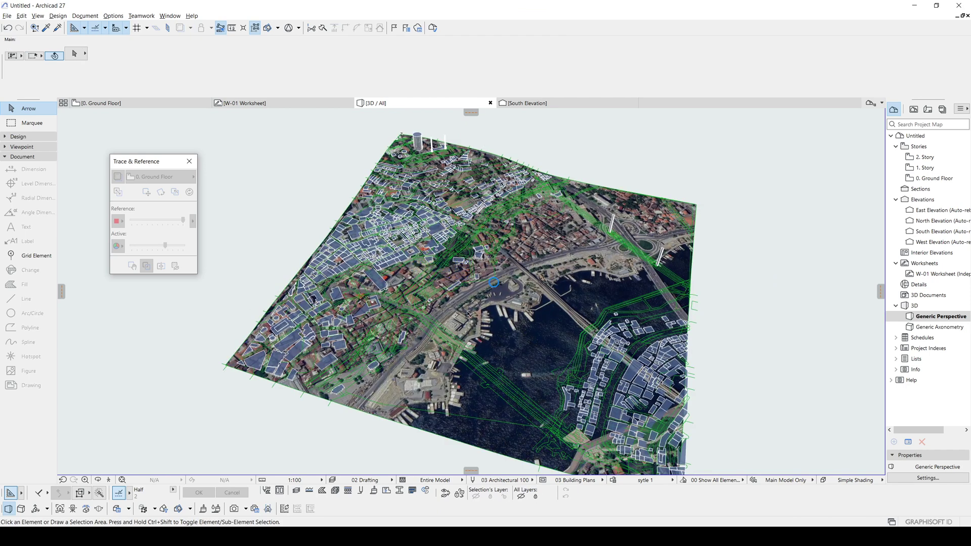
shift+middle_drag(466, 316, 586, 242)
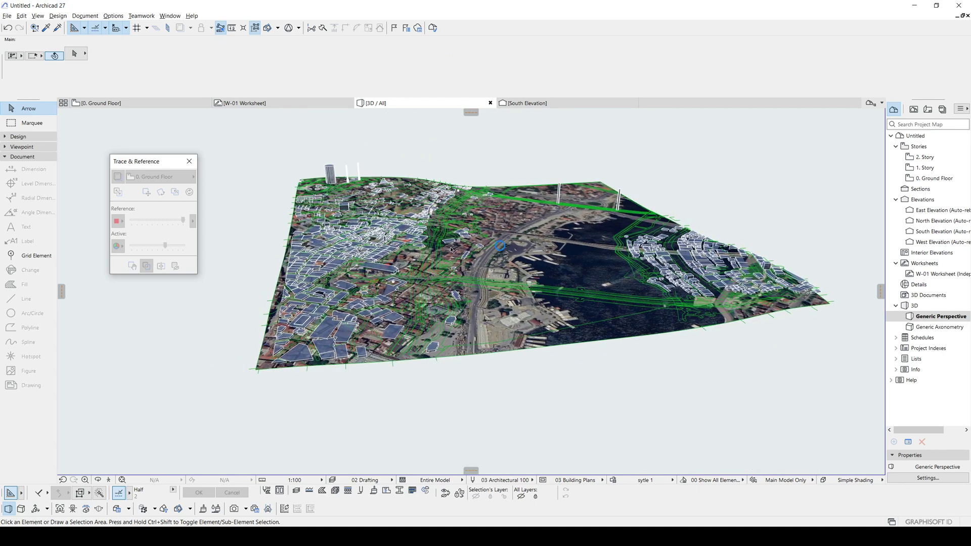
- Show the W-01 Worksheet as a trace reference on the Ground Floor plan, with the Morph tool active
key(F2)
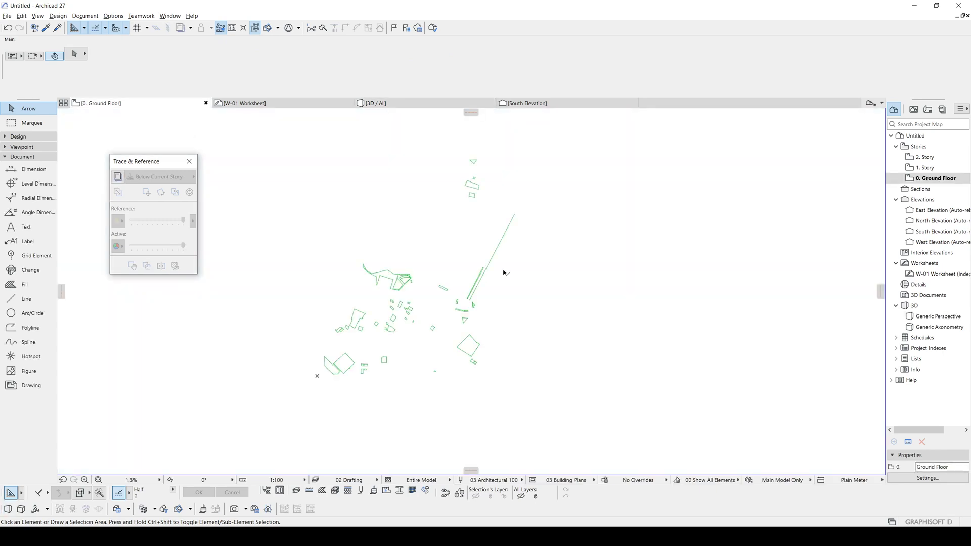
click(22, 139)
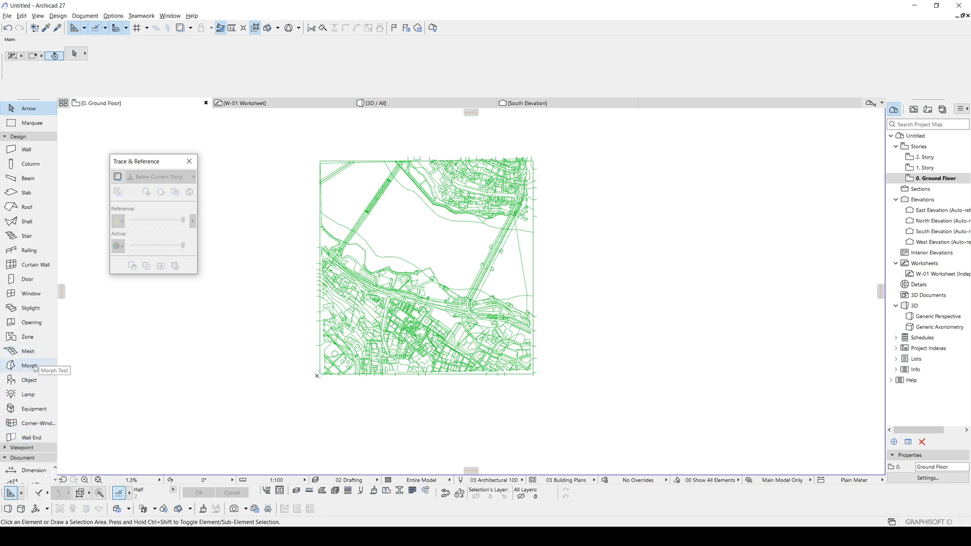
click(34, 366)
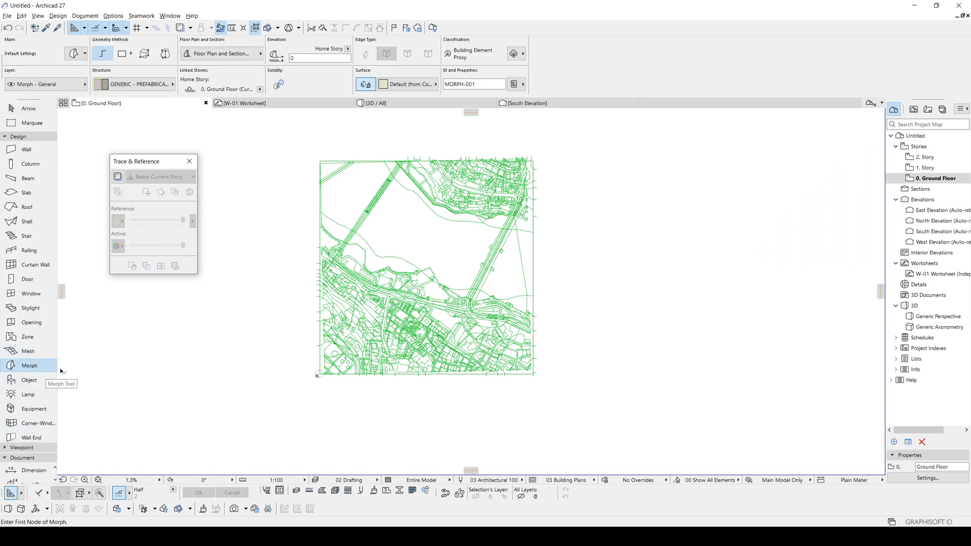
middle_drag(382, 308, 511, 314)
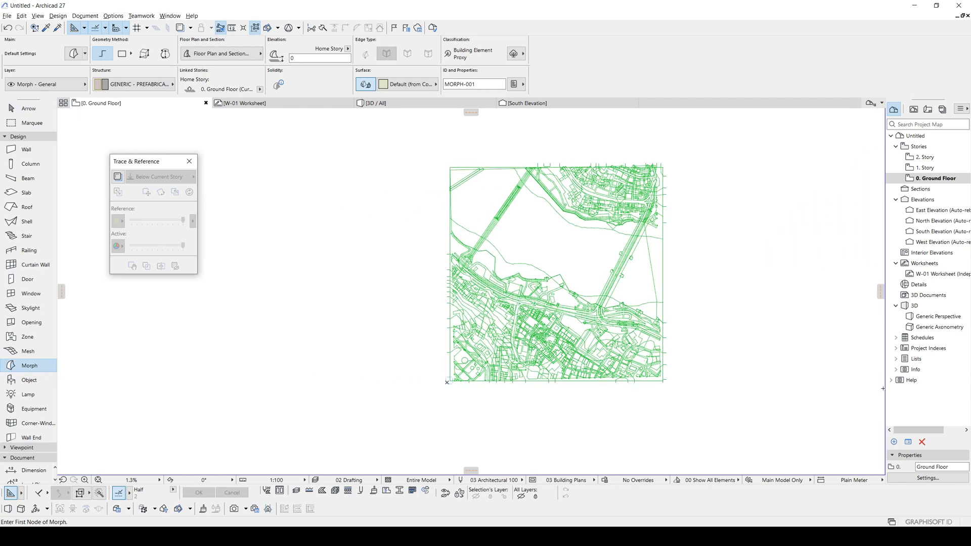
right_click(936, 273)
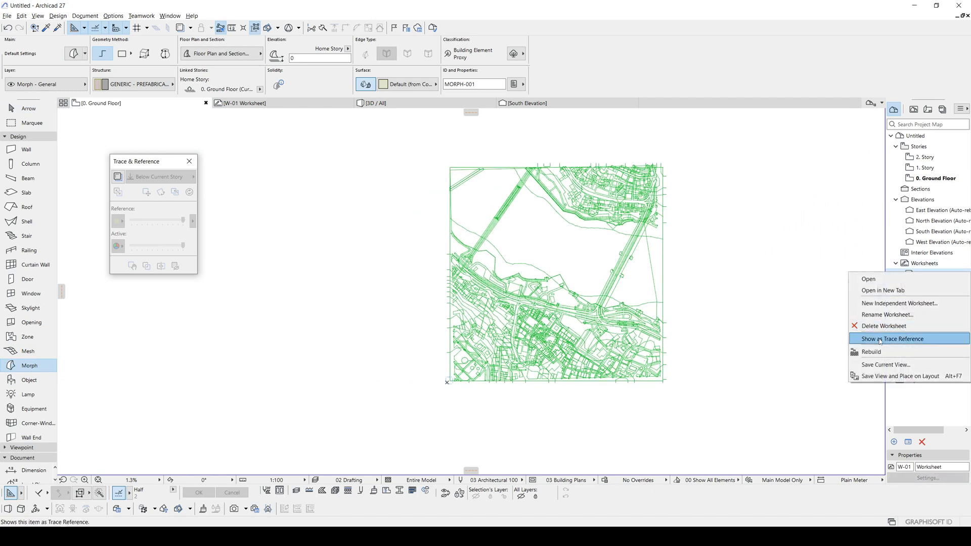
click(893, 338)
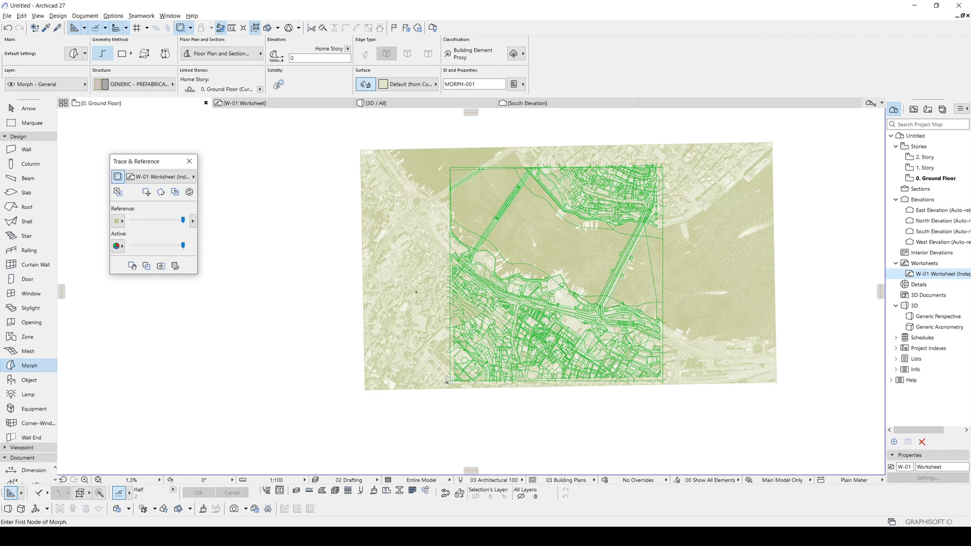
- Draw a rotated rectangle morph over the traced satellite image, snapping to its lower-left, lower-right and upper-right corners
click(121, 54)
click(130, 53)
click(144, 48)
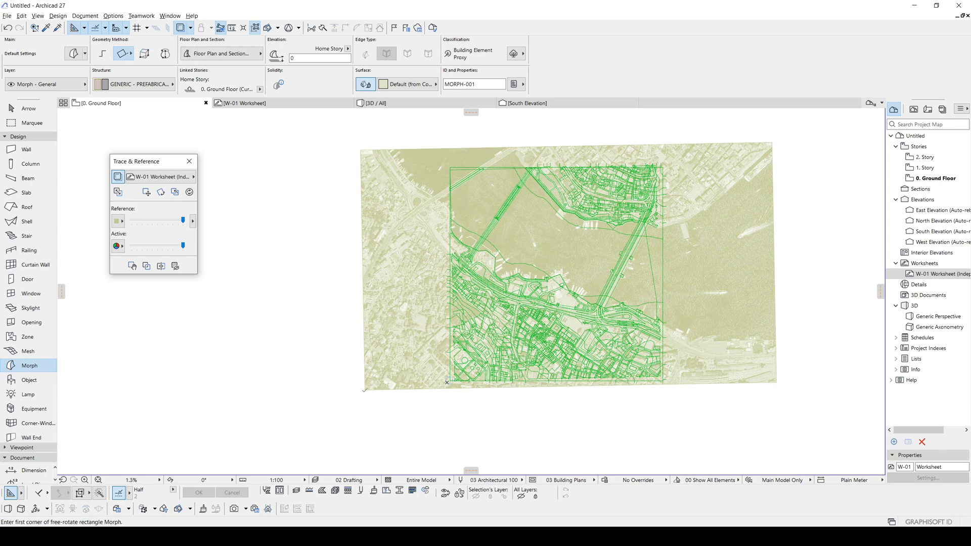
click(364, 391)
click(776, 383)
click(772, 143)
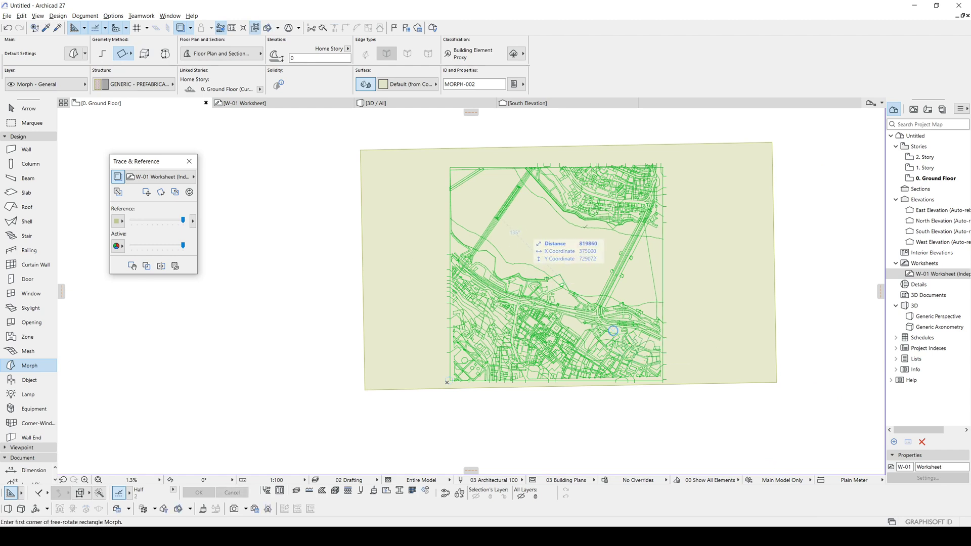
- Set the 3D texture origin of the terrain morph at the lower-left corner of the helper rectangle
key(F3)
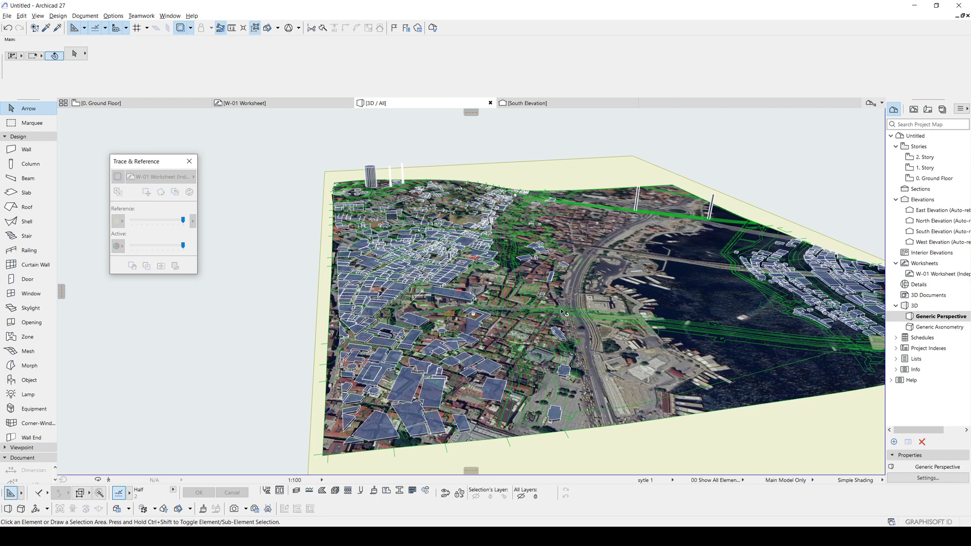
drag(563, 312, 488, 346)
scroll(488, 345, up, 3)
click(618, 196)
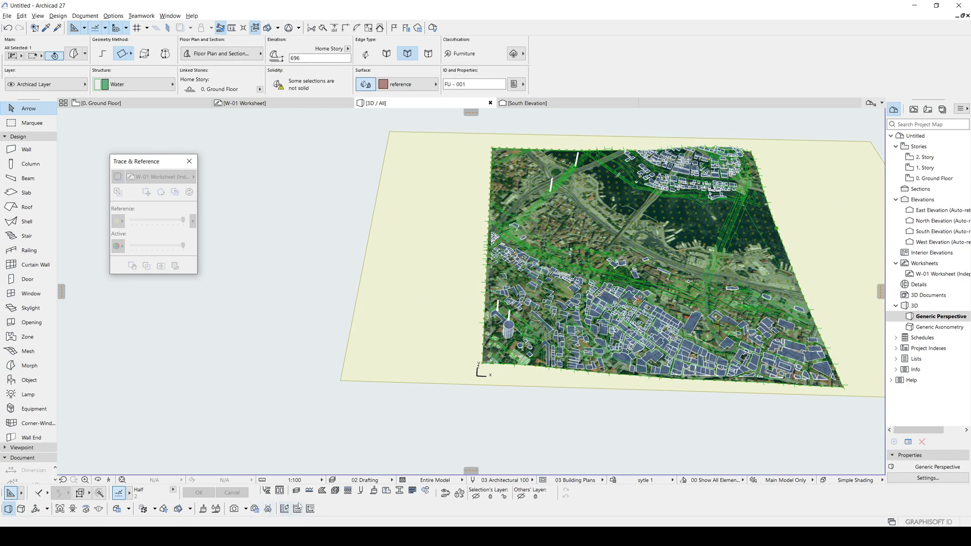
click(91, 17)
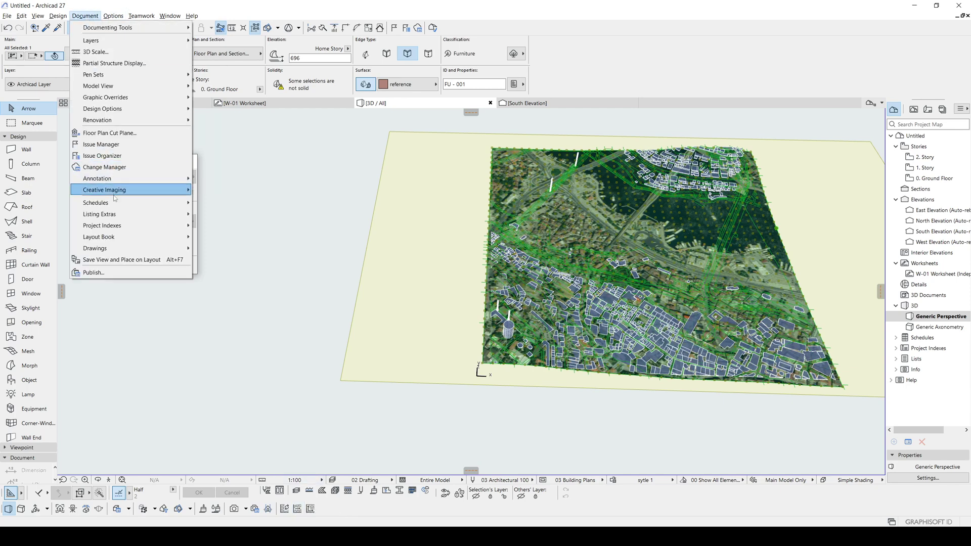
mouse_move(92, 191)
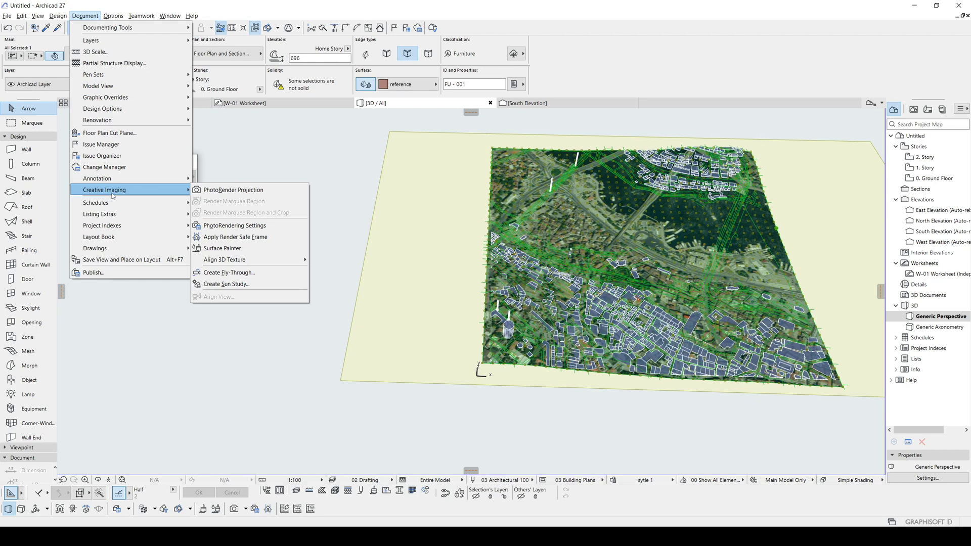
mouse_move(246, 262)
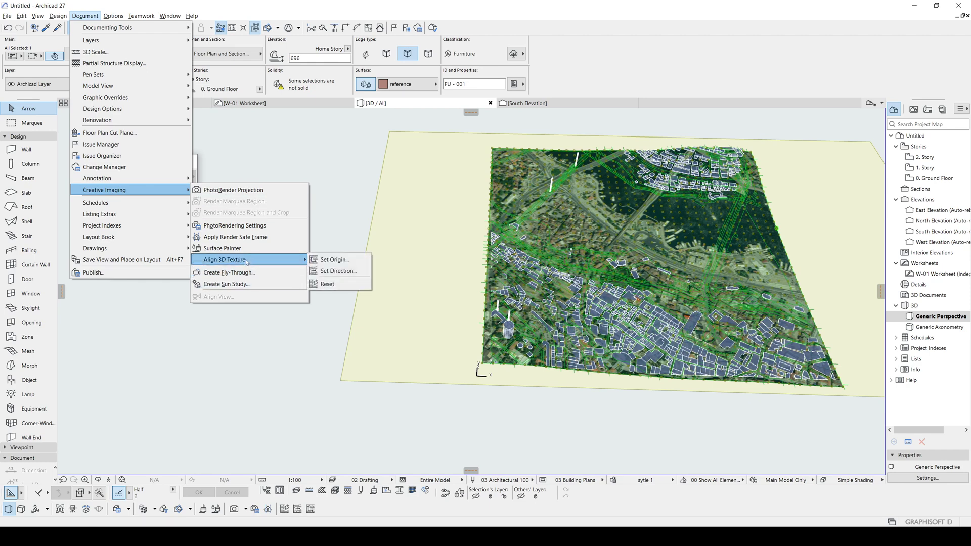
click(333, 264)
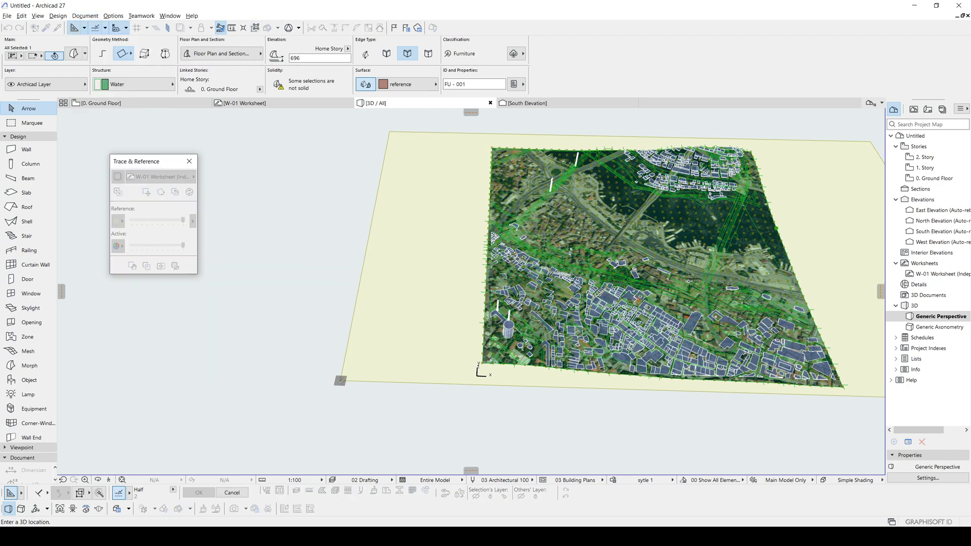
click(342, 376)
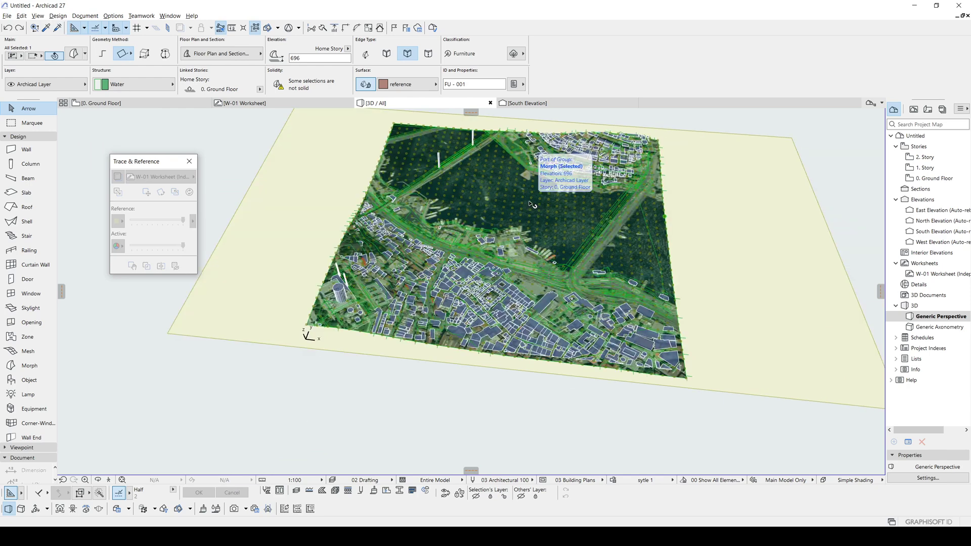
- Align the terrain morph's 3D texture direction graphically along the helper rectangle's lower edge, from its left to its right corner
click(298, 511)
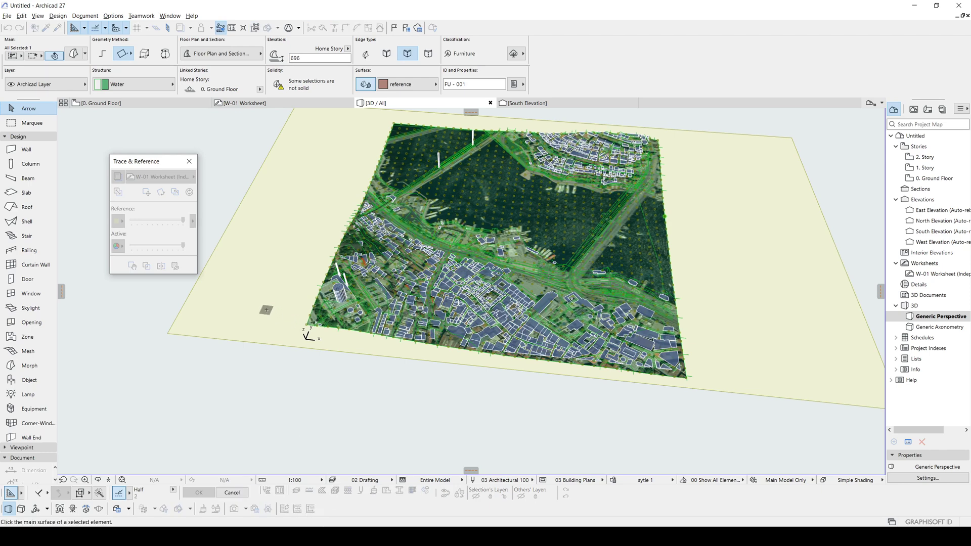
scroll(273, 322, up, 5)
middle_drag(270, 347, 306, 330)
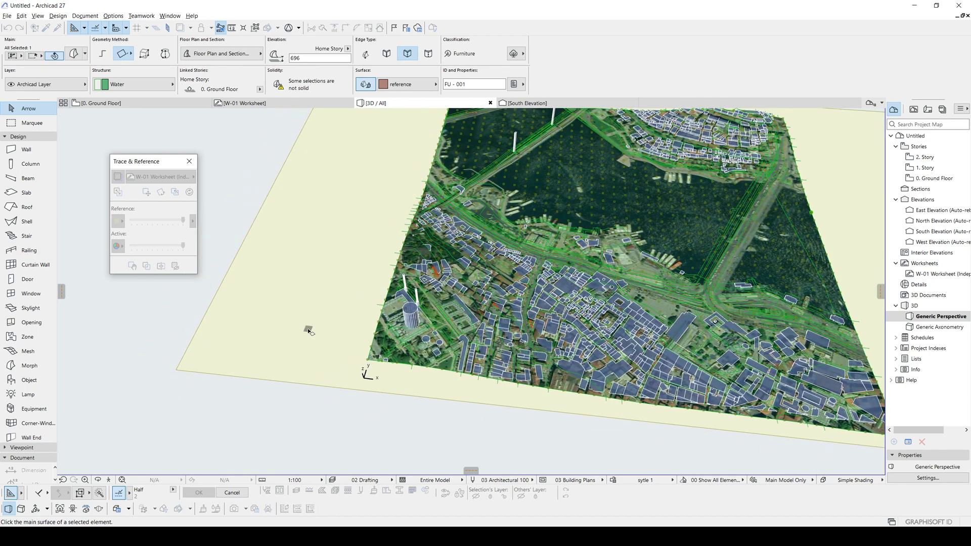
click(292, 321)
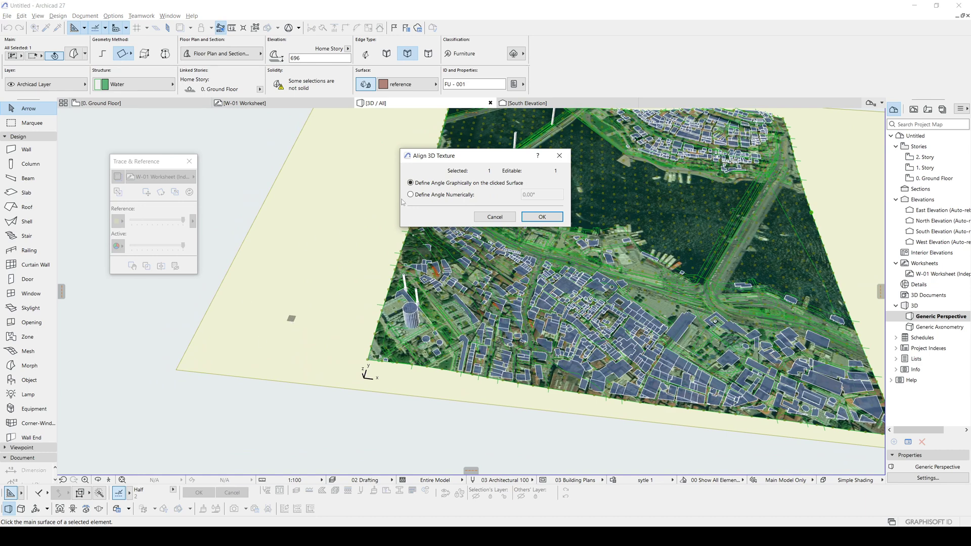
click(542, 217)
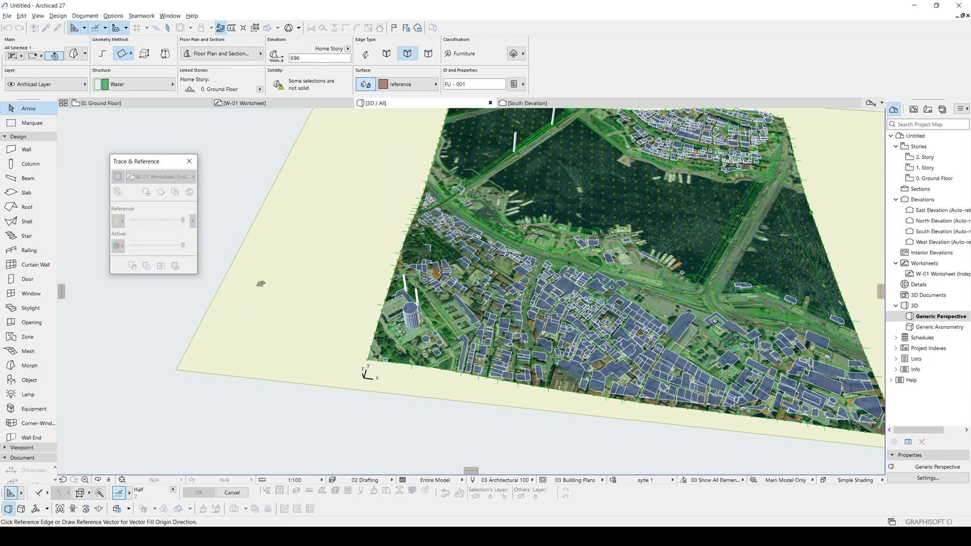
scroll(269, 283, down, 1)
middle_drag(357, 314, 299, 268)
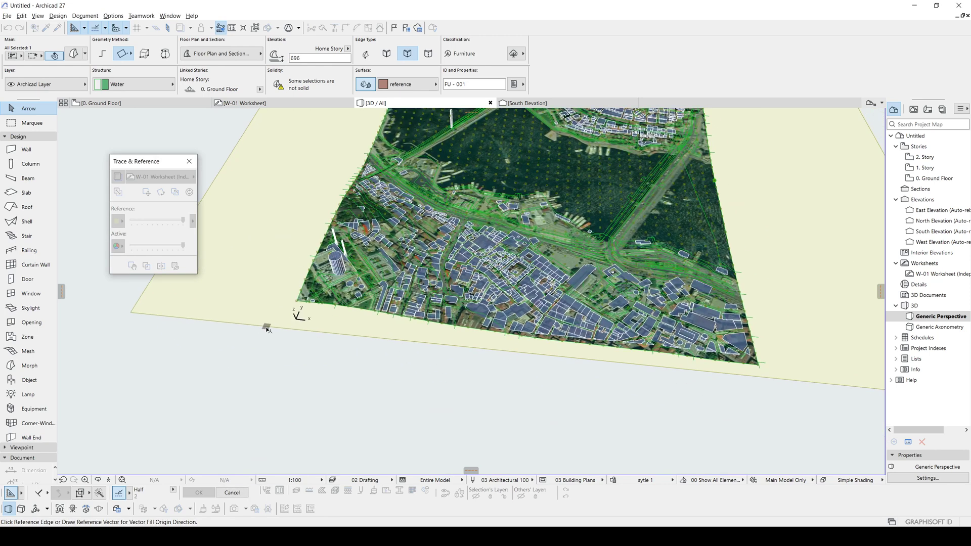
click(130, 313)
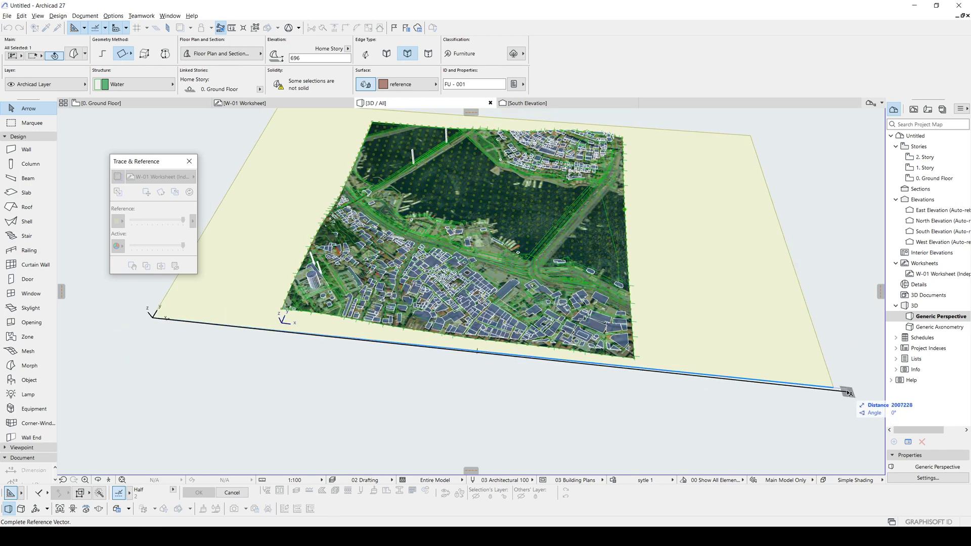
click(833, 390)
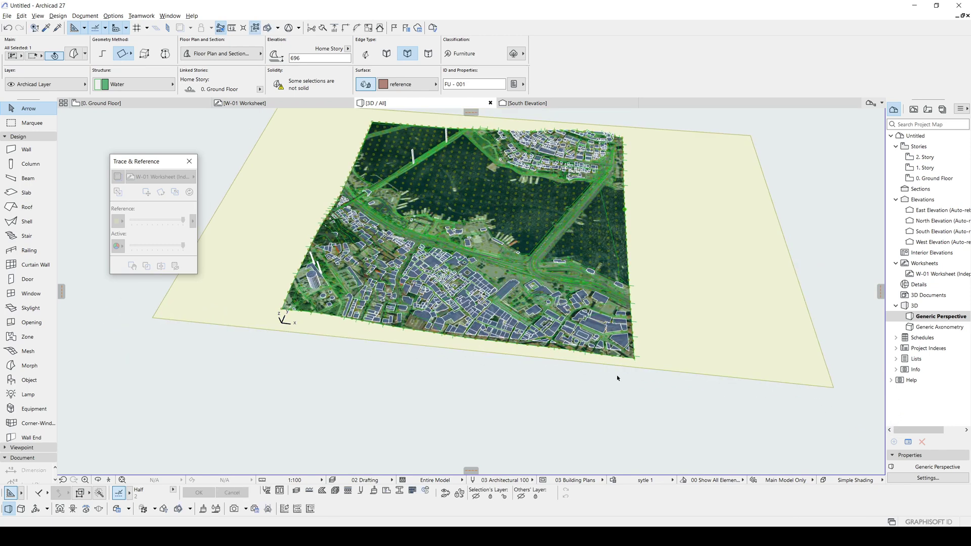
key(Escape)
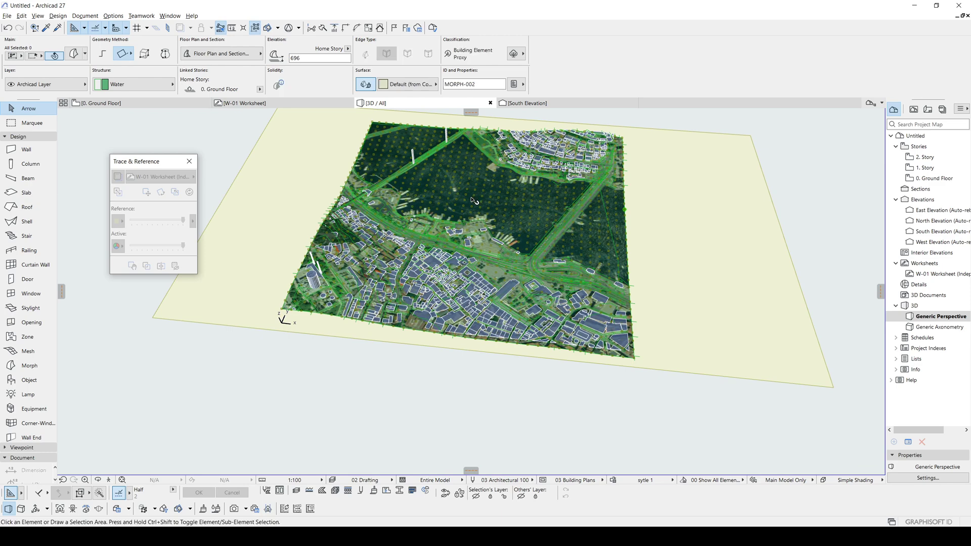
- Delete the helper rectangle morph lying around the terrain in the 3D view
scroll(511, 236, up, 3)
middle_drag(511, 235, 282, 235)
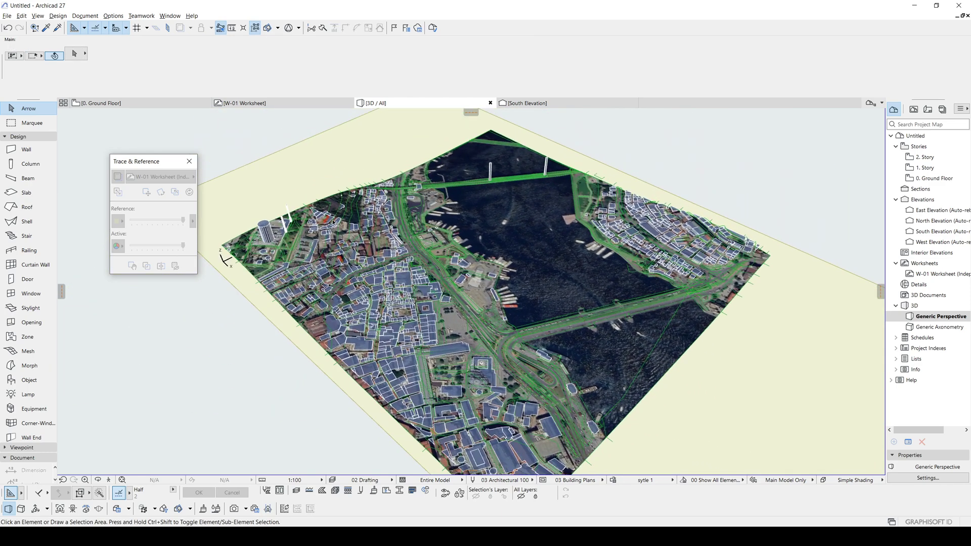
click(347, 149)
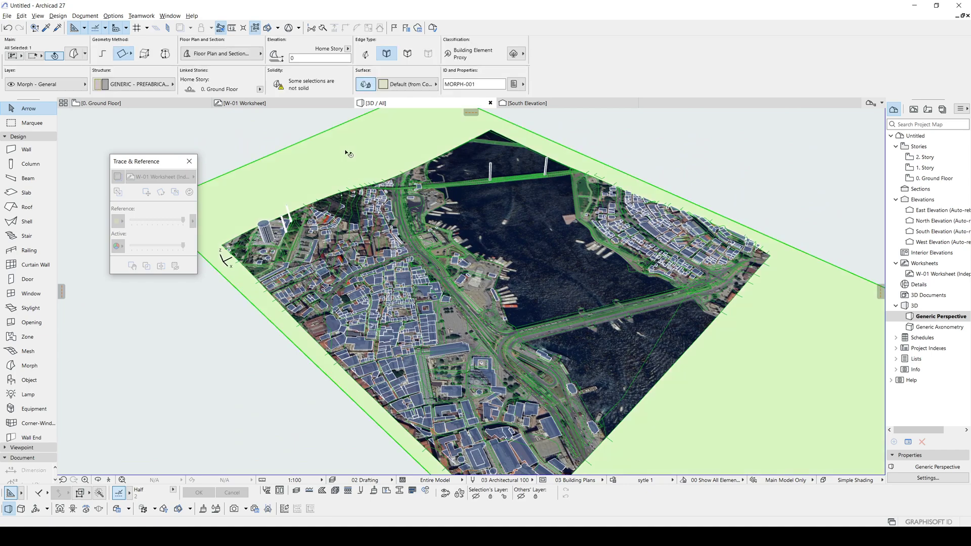
key(Delete)
- Inspect how the satellite texture lines up with the roads, shoreline and buildings around the mosque
shift+middle_drag(620, 282, 574, 361)
scroll(574, 360, up, 6)
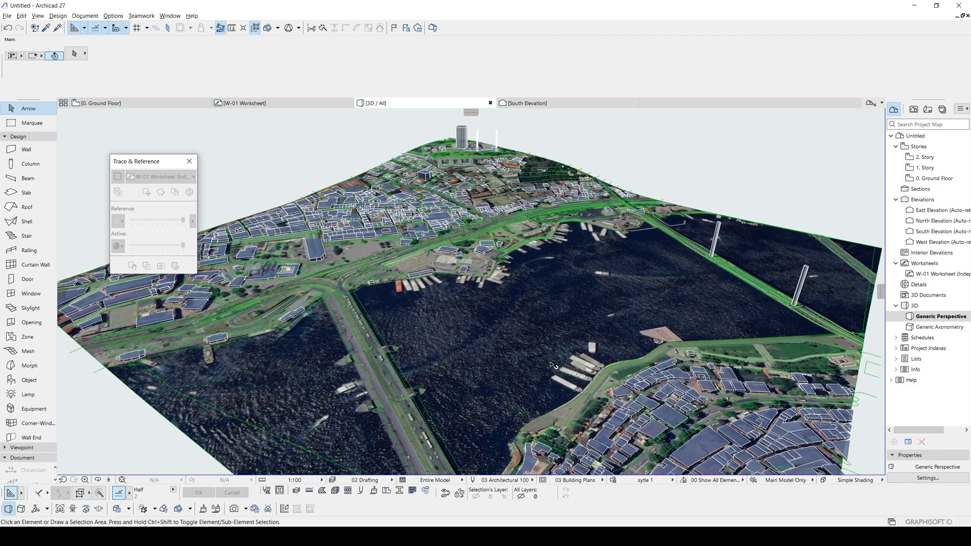
scroll(367, 247, up, 5)
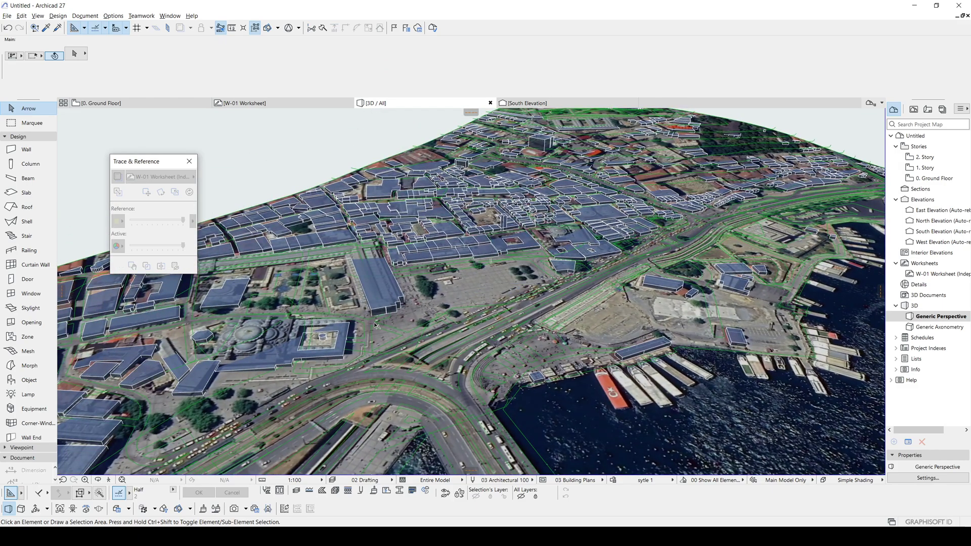
middle_drag(369, 305, 514, 283)
scroll(417, 305, up, 3)
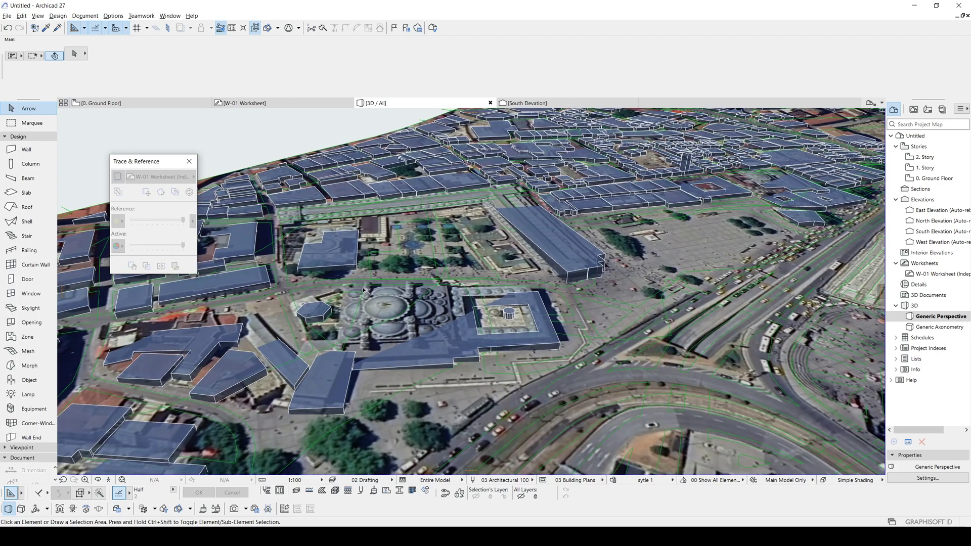
scroll(420, 293, up, 5)
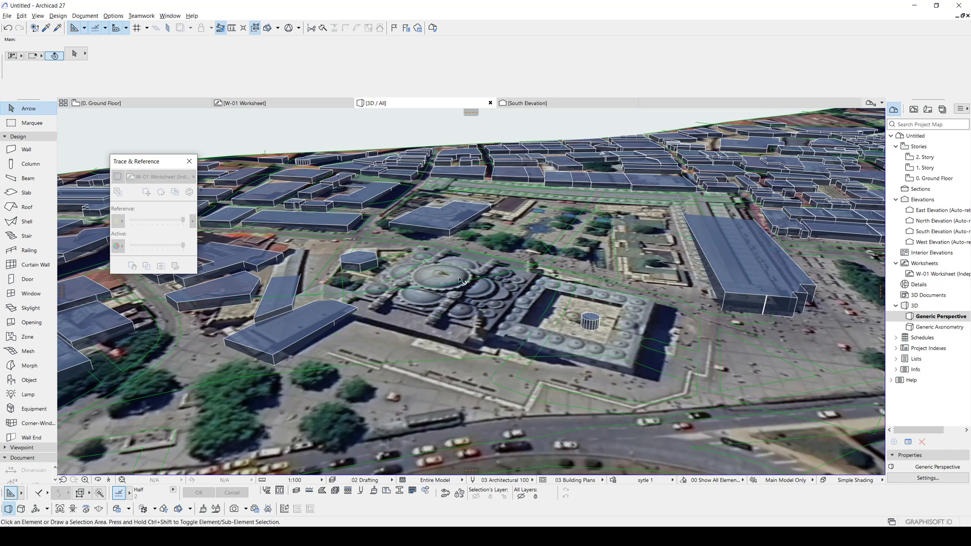
- Undo the deletion of the building block covering the mosque courtyard and clear the selection
key(ctrl+z)
middle_drag(476, 216, 424, 211)
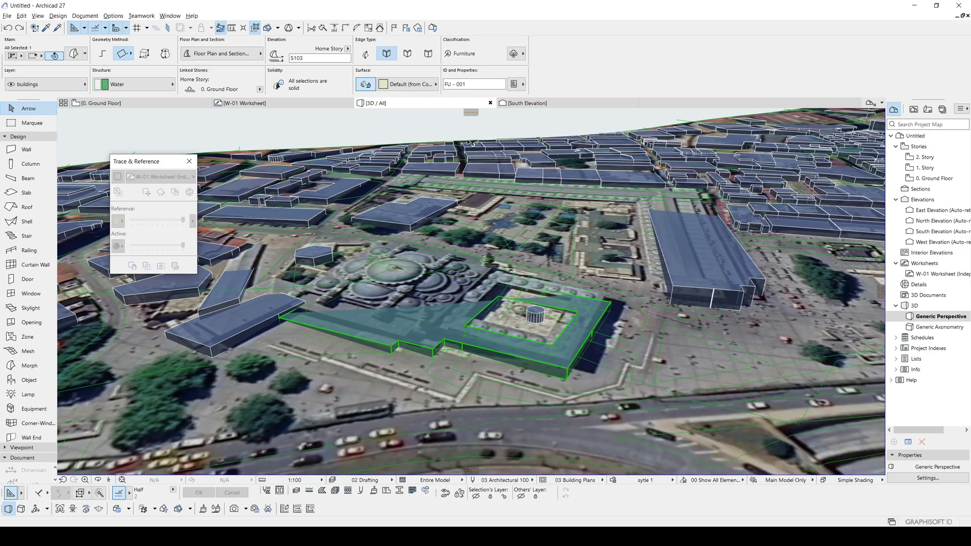
click(473, 134)
- Check the texture alignment across the bridge, the harbour and the whole terrain
scroll(475, 152, down, 10)
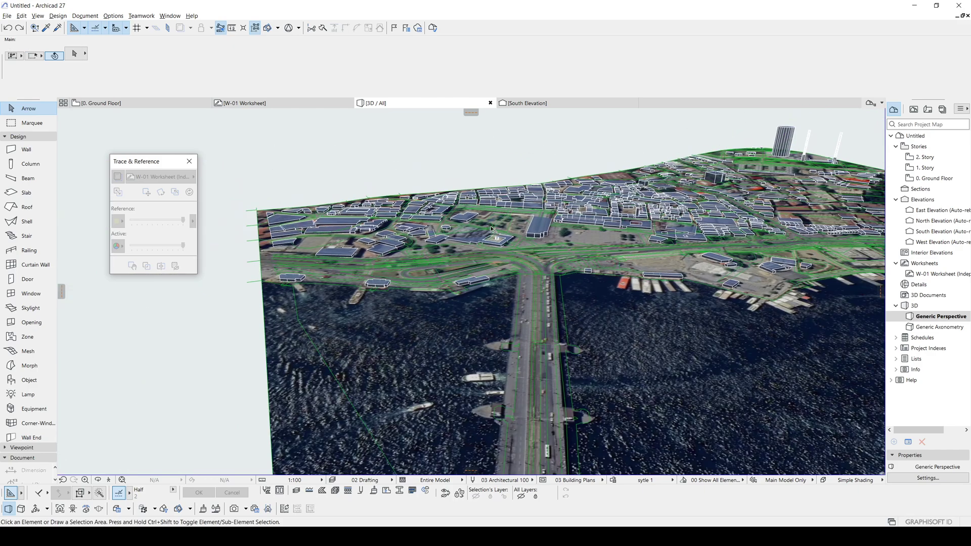
middle_drag(540, 249, 560, 239)
scroll(450, 263, down, 2)
shift+middle_drag(455, 248, 559, 246)
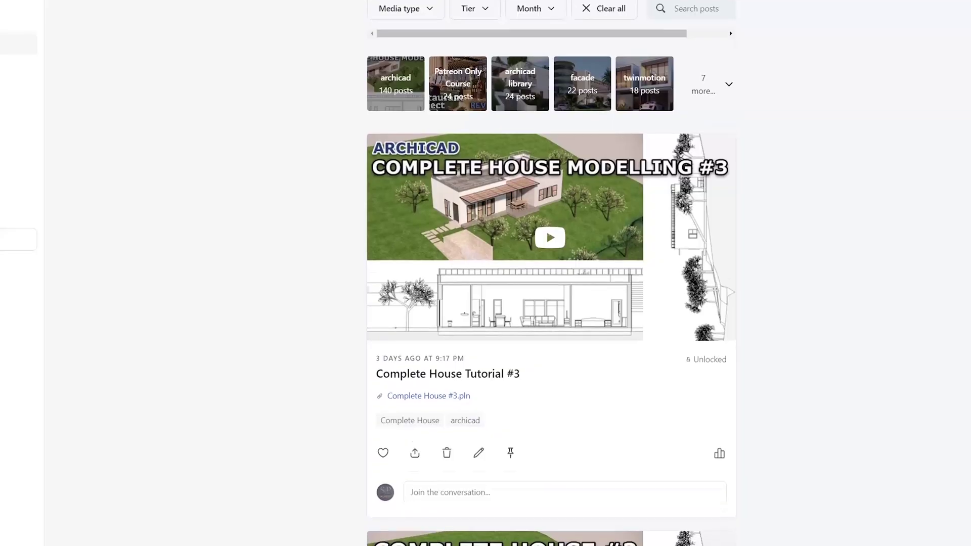
scroll(704, 520, down, 4)
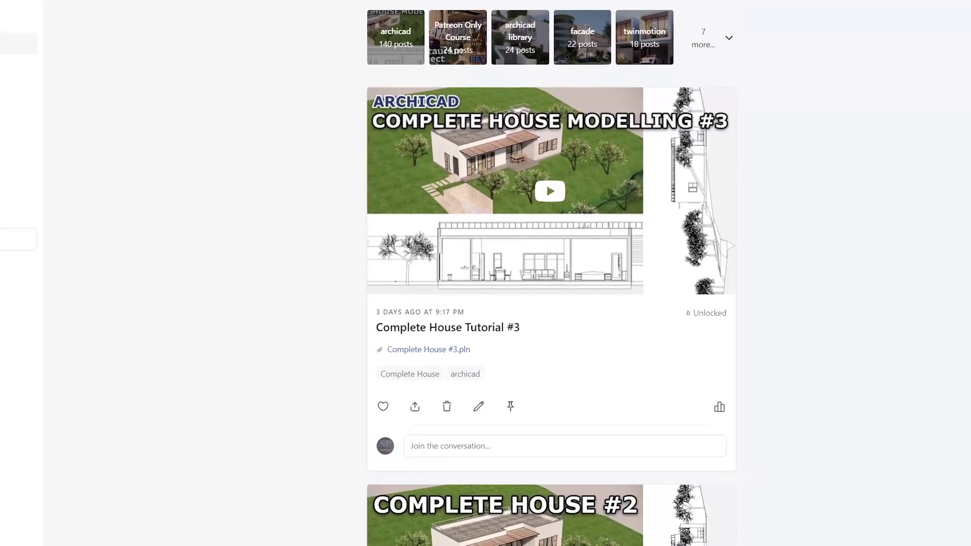
scroll(551, 273, down, 6)
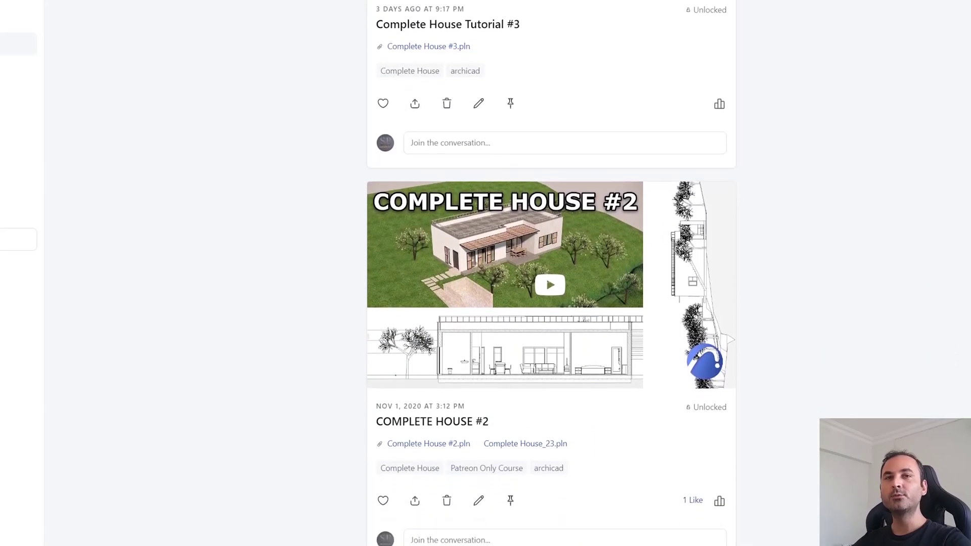
scroll(552, 273, down, 6)
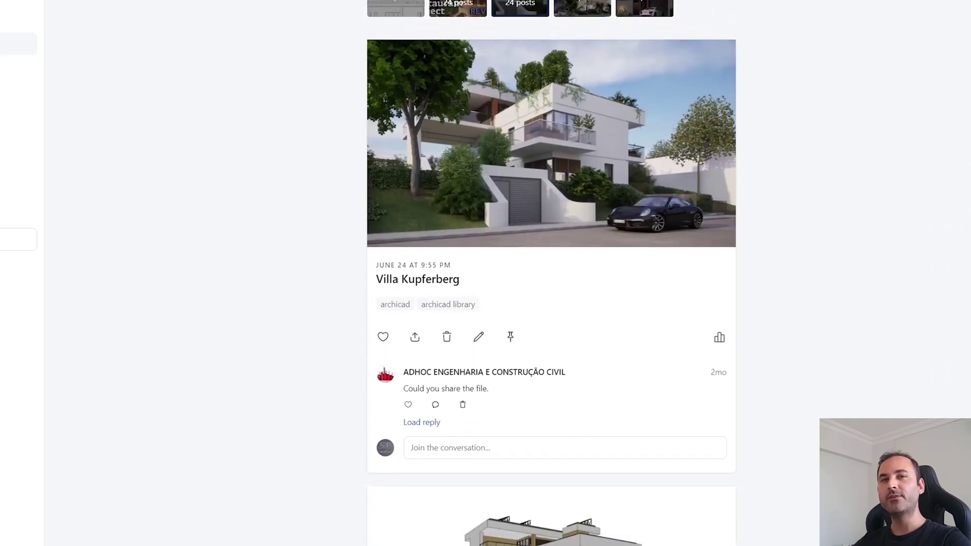
scroll(551, 273, down, 4)
scroll(552, 273, down, 9)
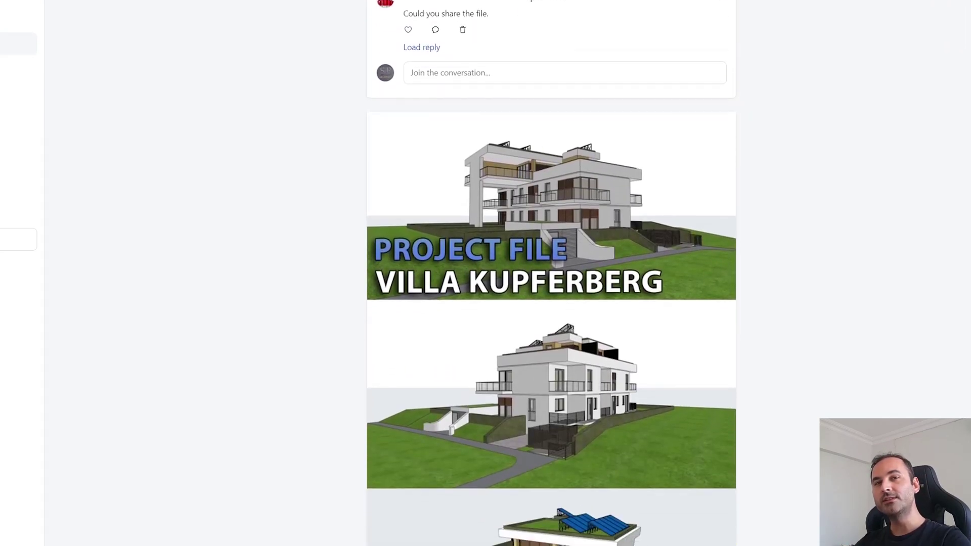
scroll(551, 273, down, 11)
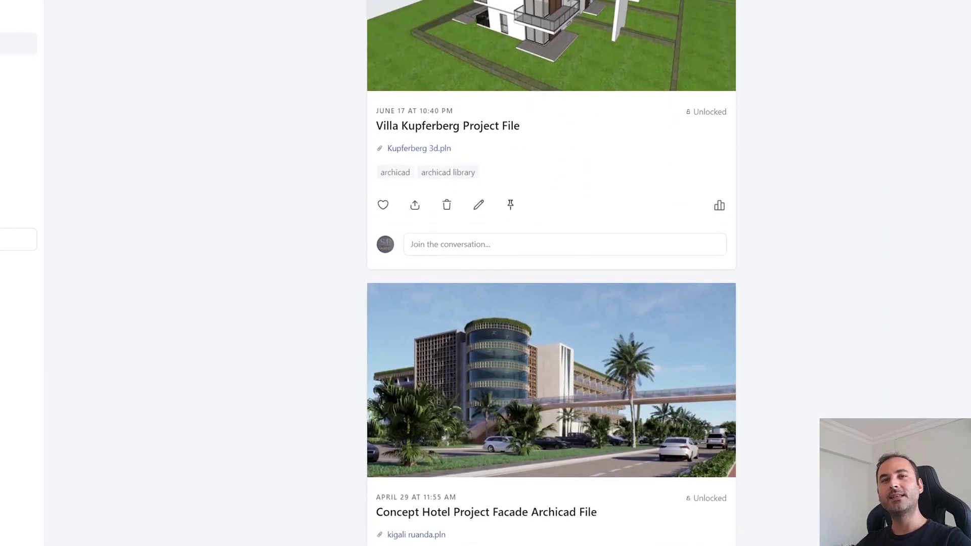